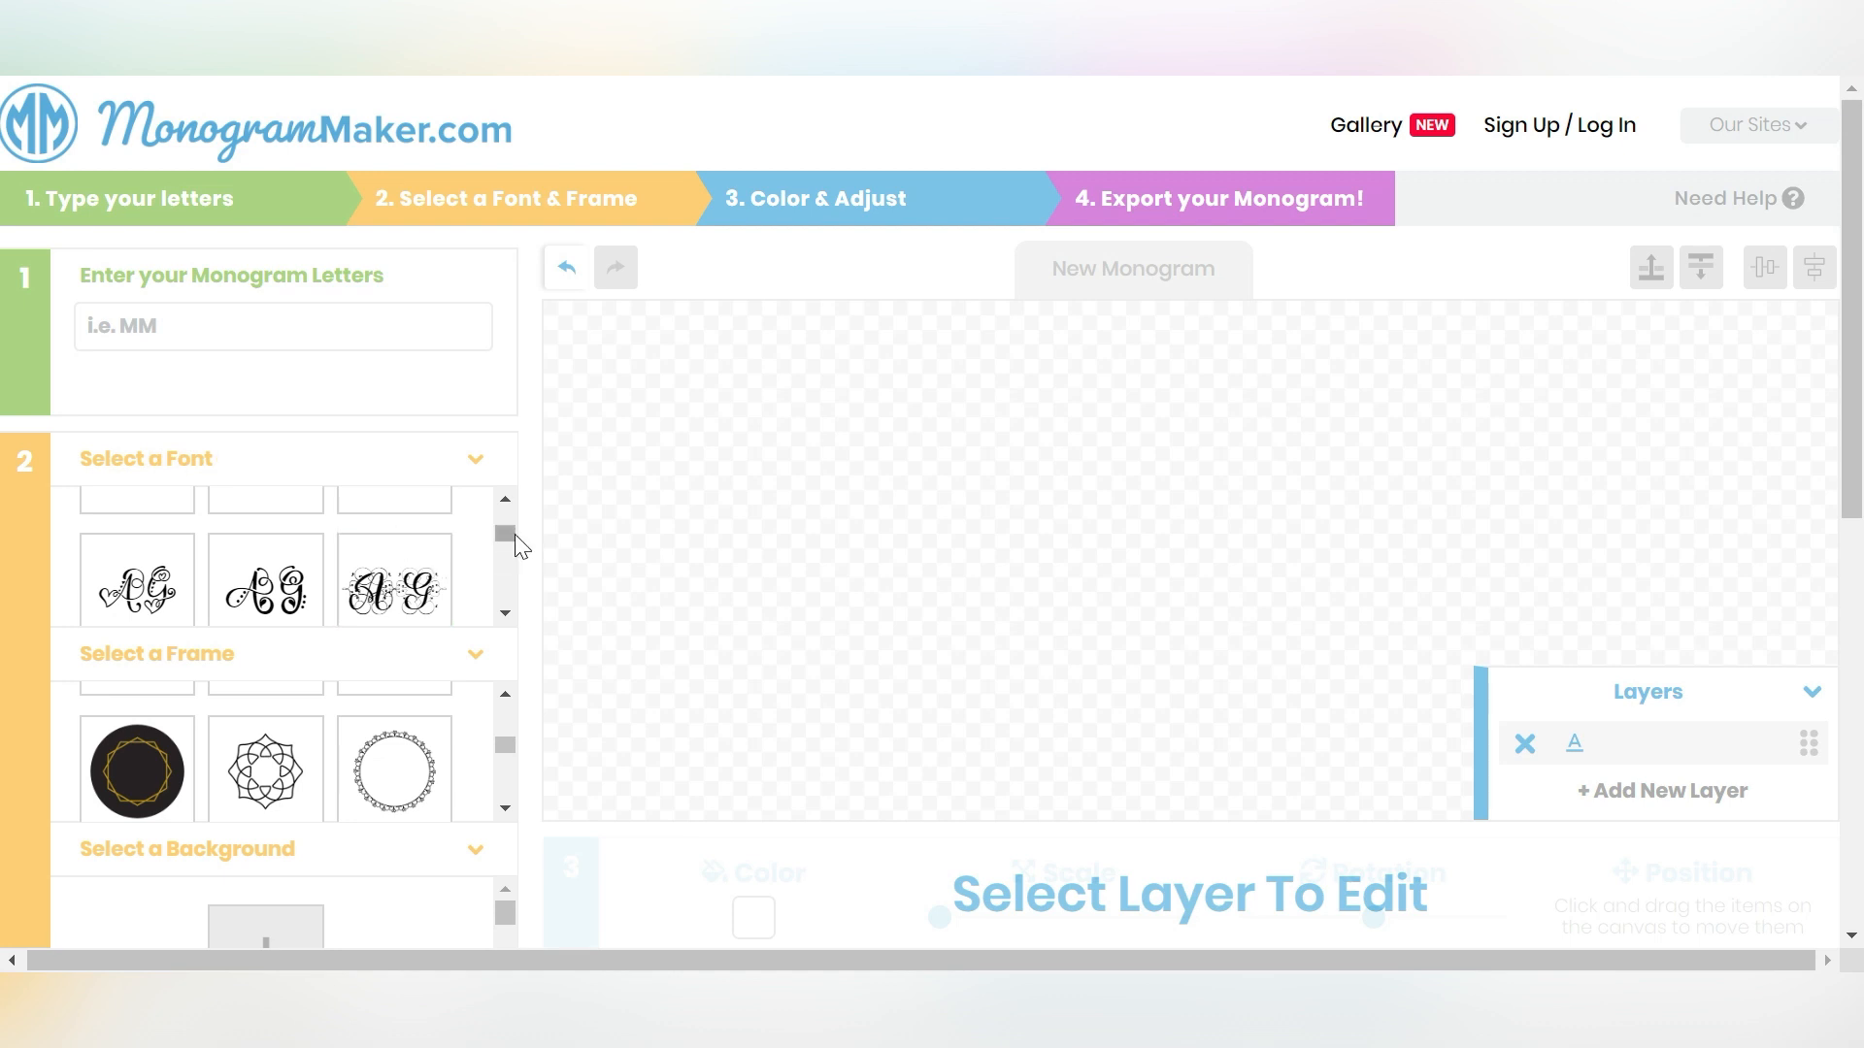
- Add the paw-print circle frame to the canvas
scroll(514, 536, down, 1)
drag(514, 541, 505, 579)
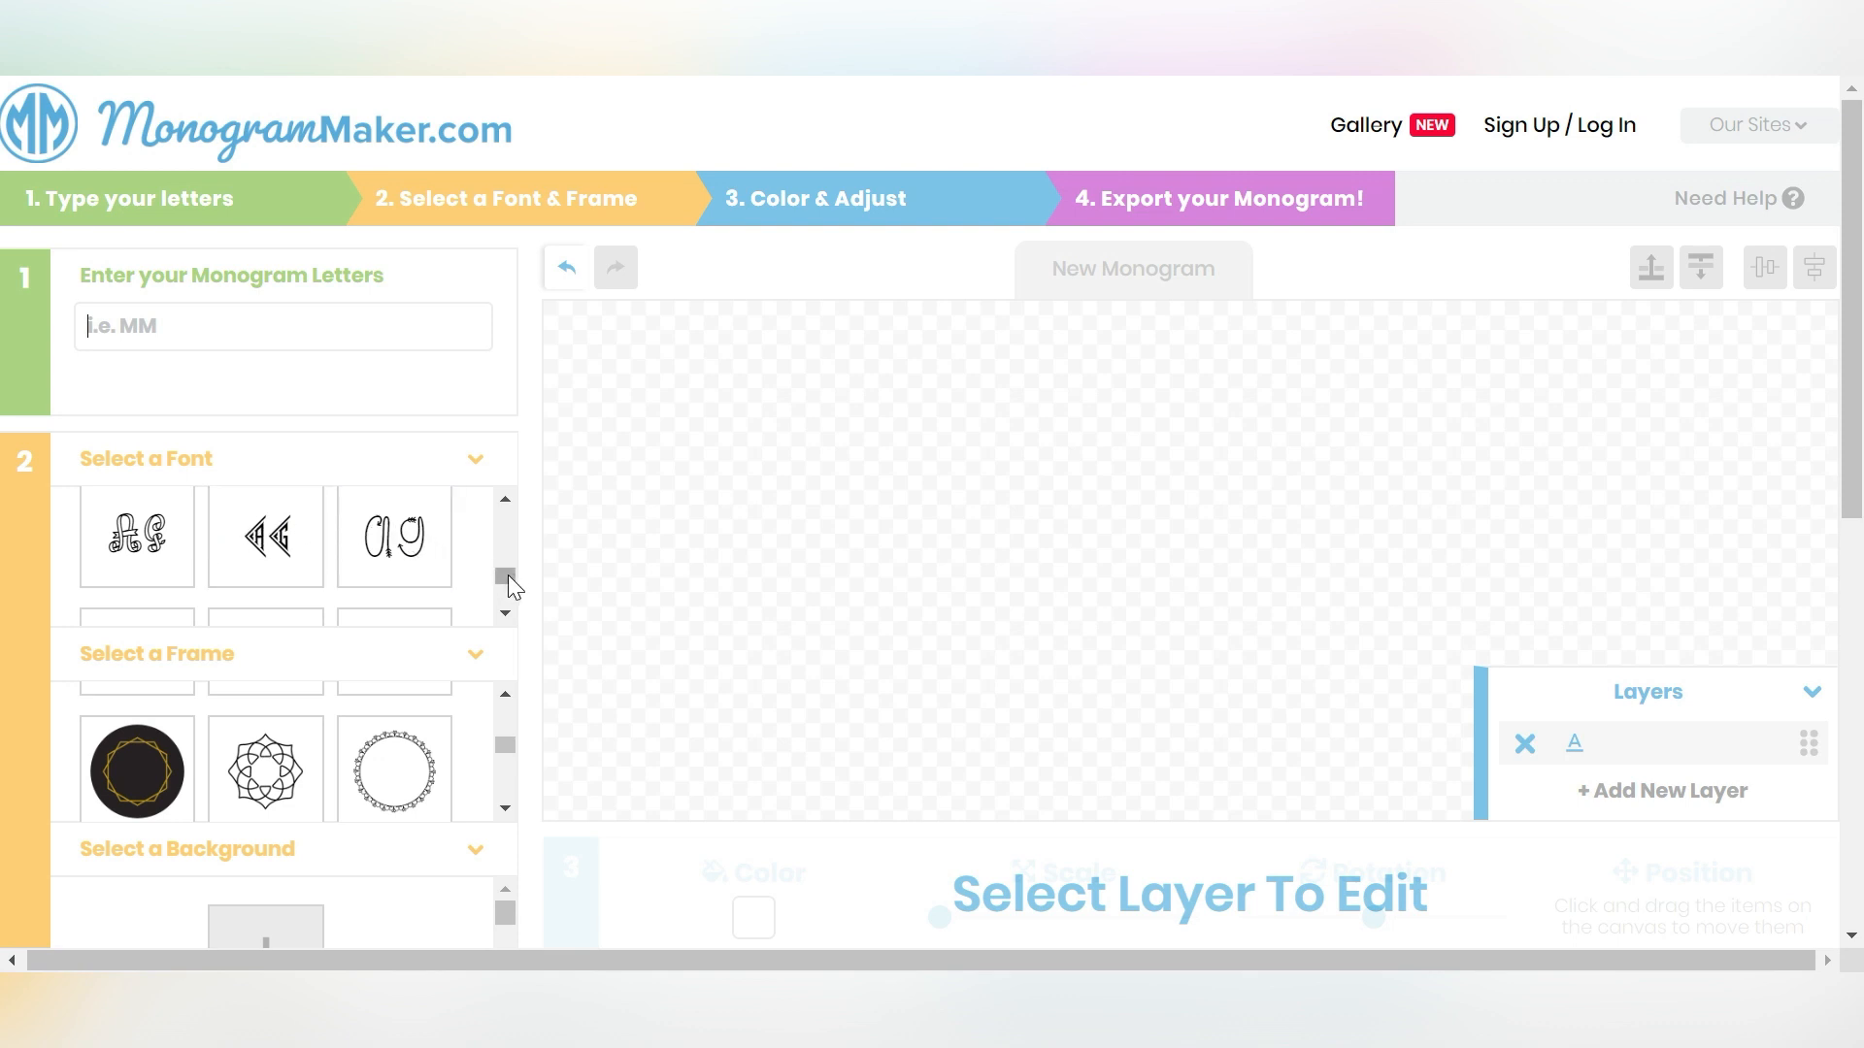
drag(509, 574, 509, 565)
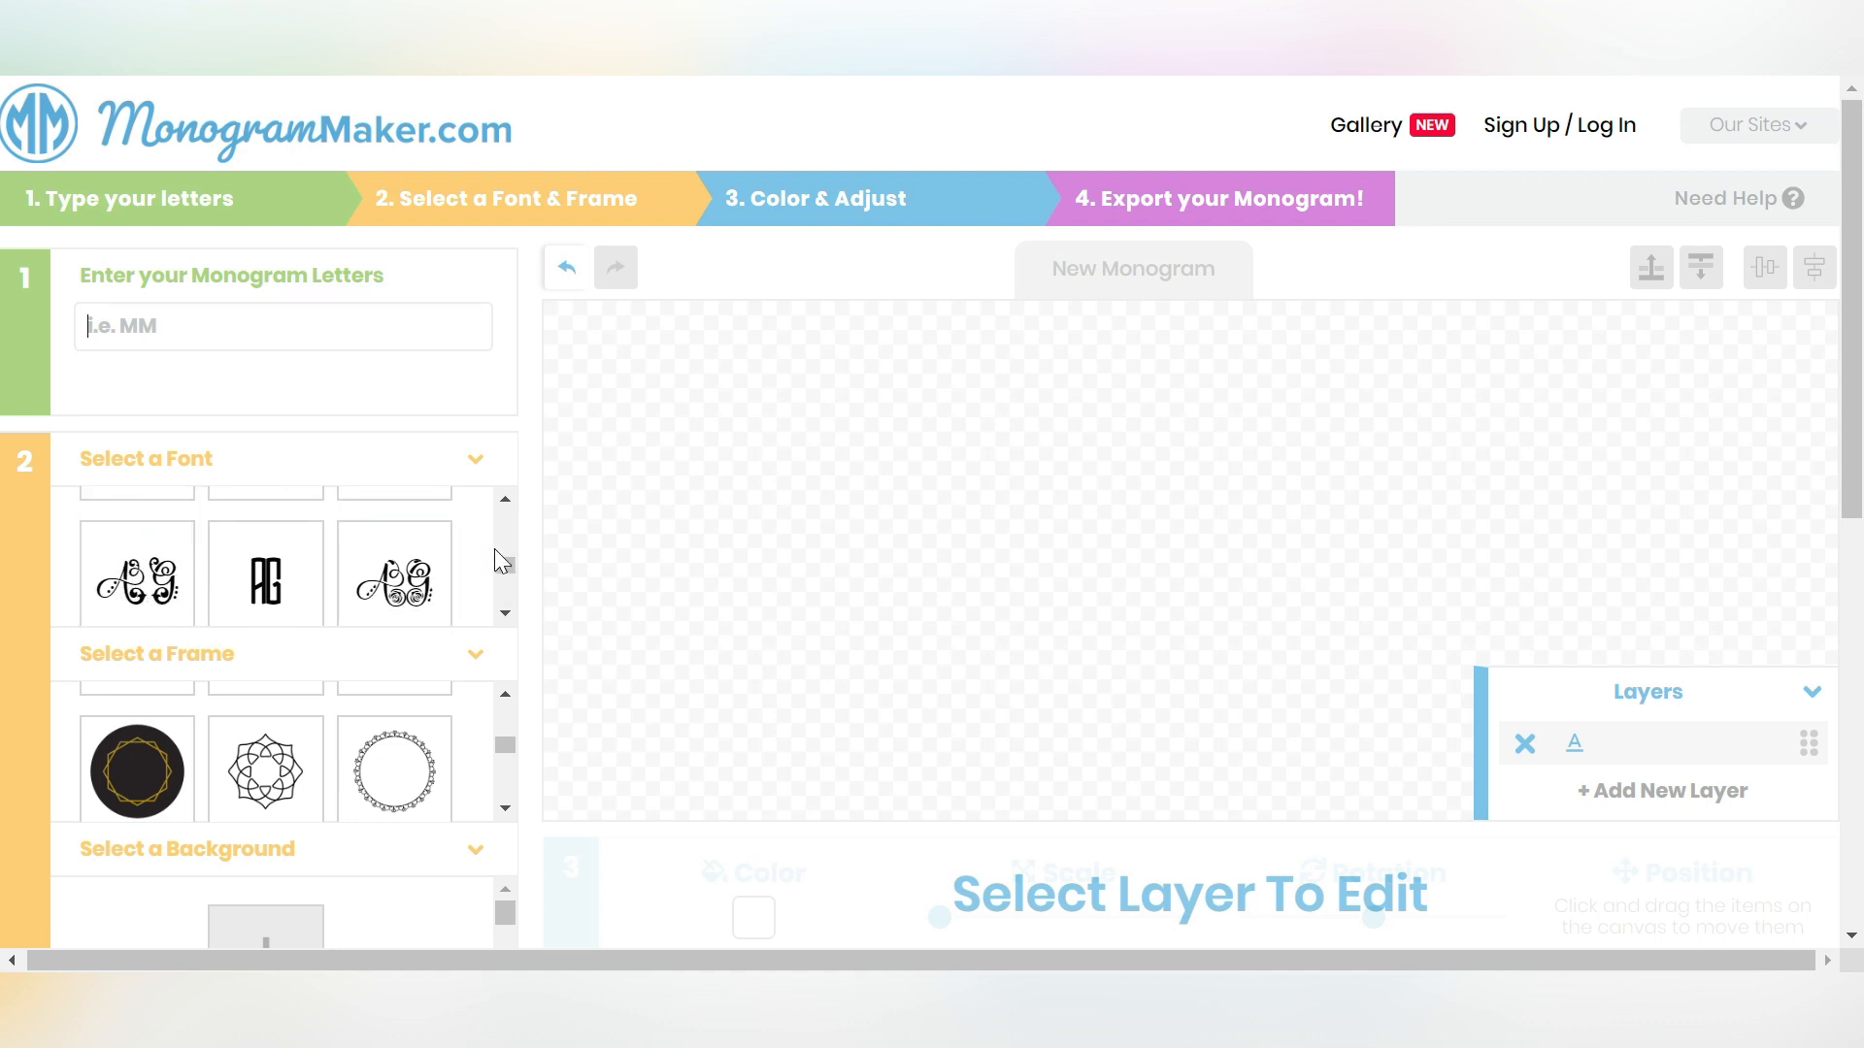
drag(509, 565, 505, 534)
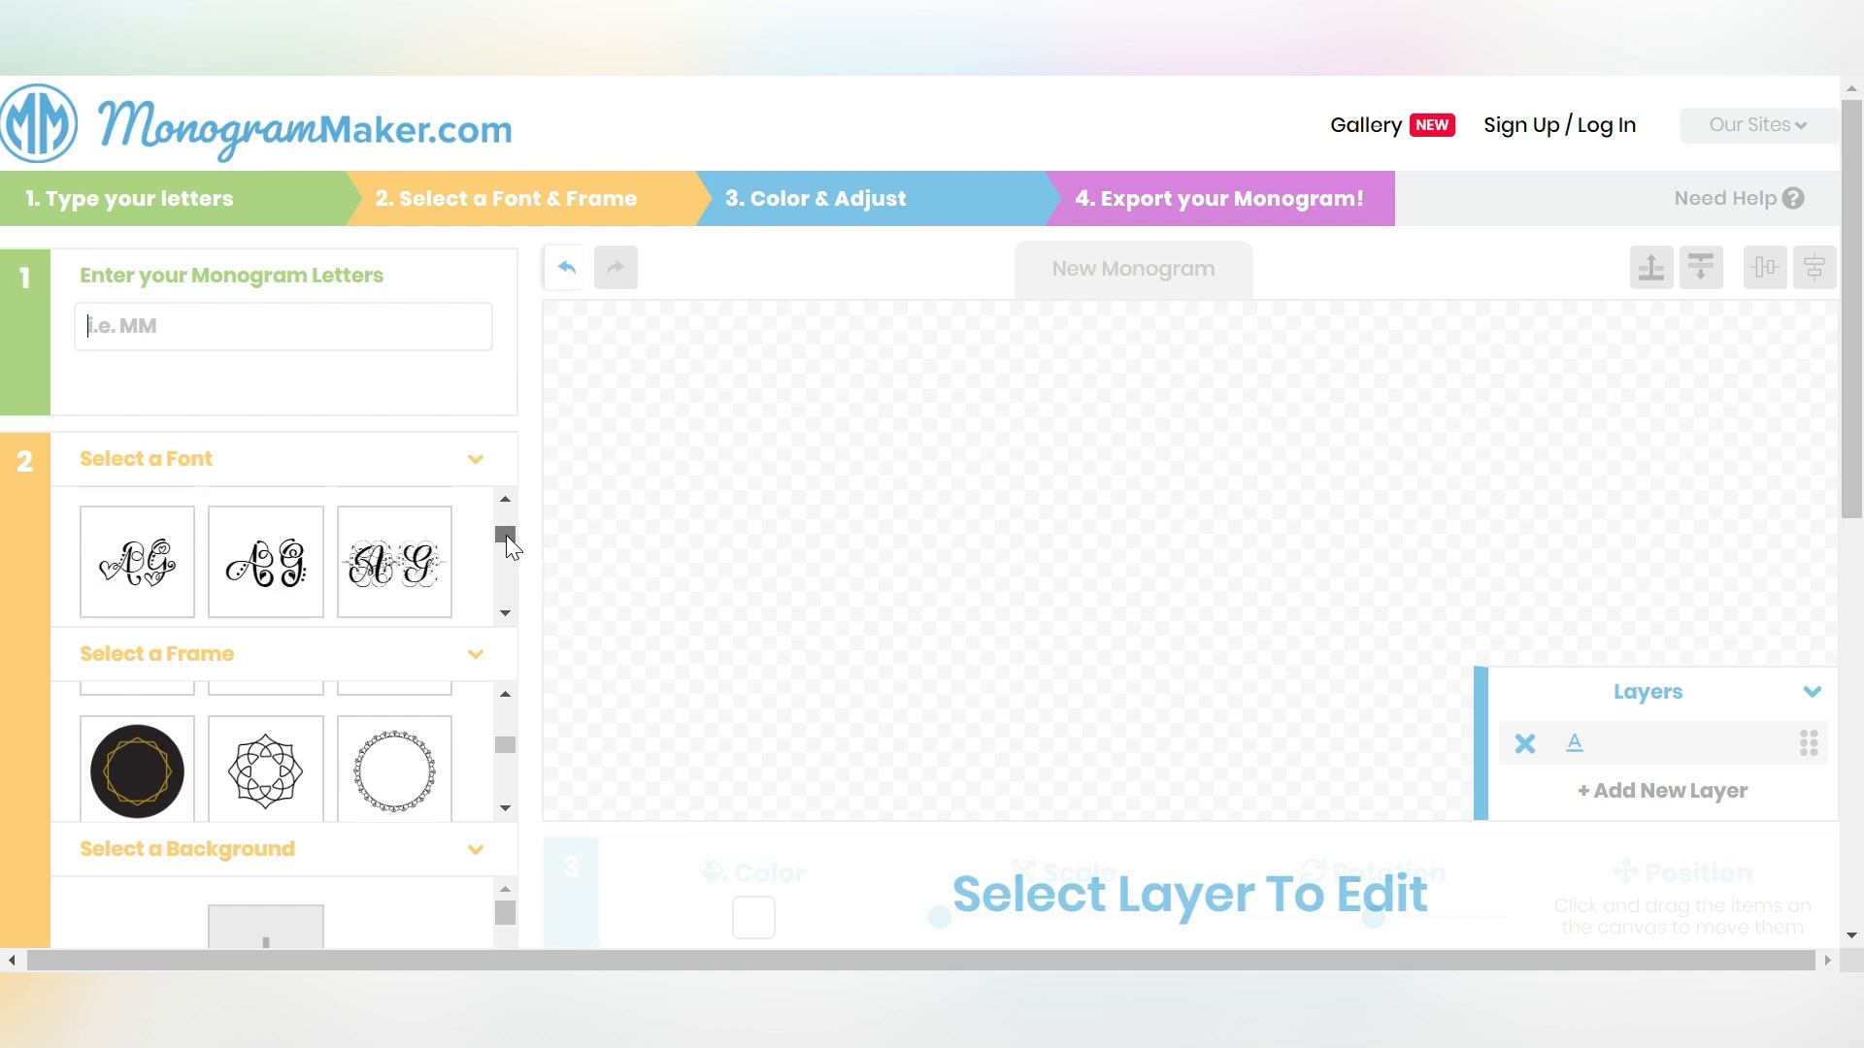
drag(501, 748, 501, 755)
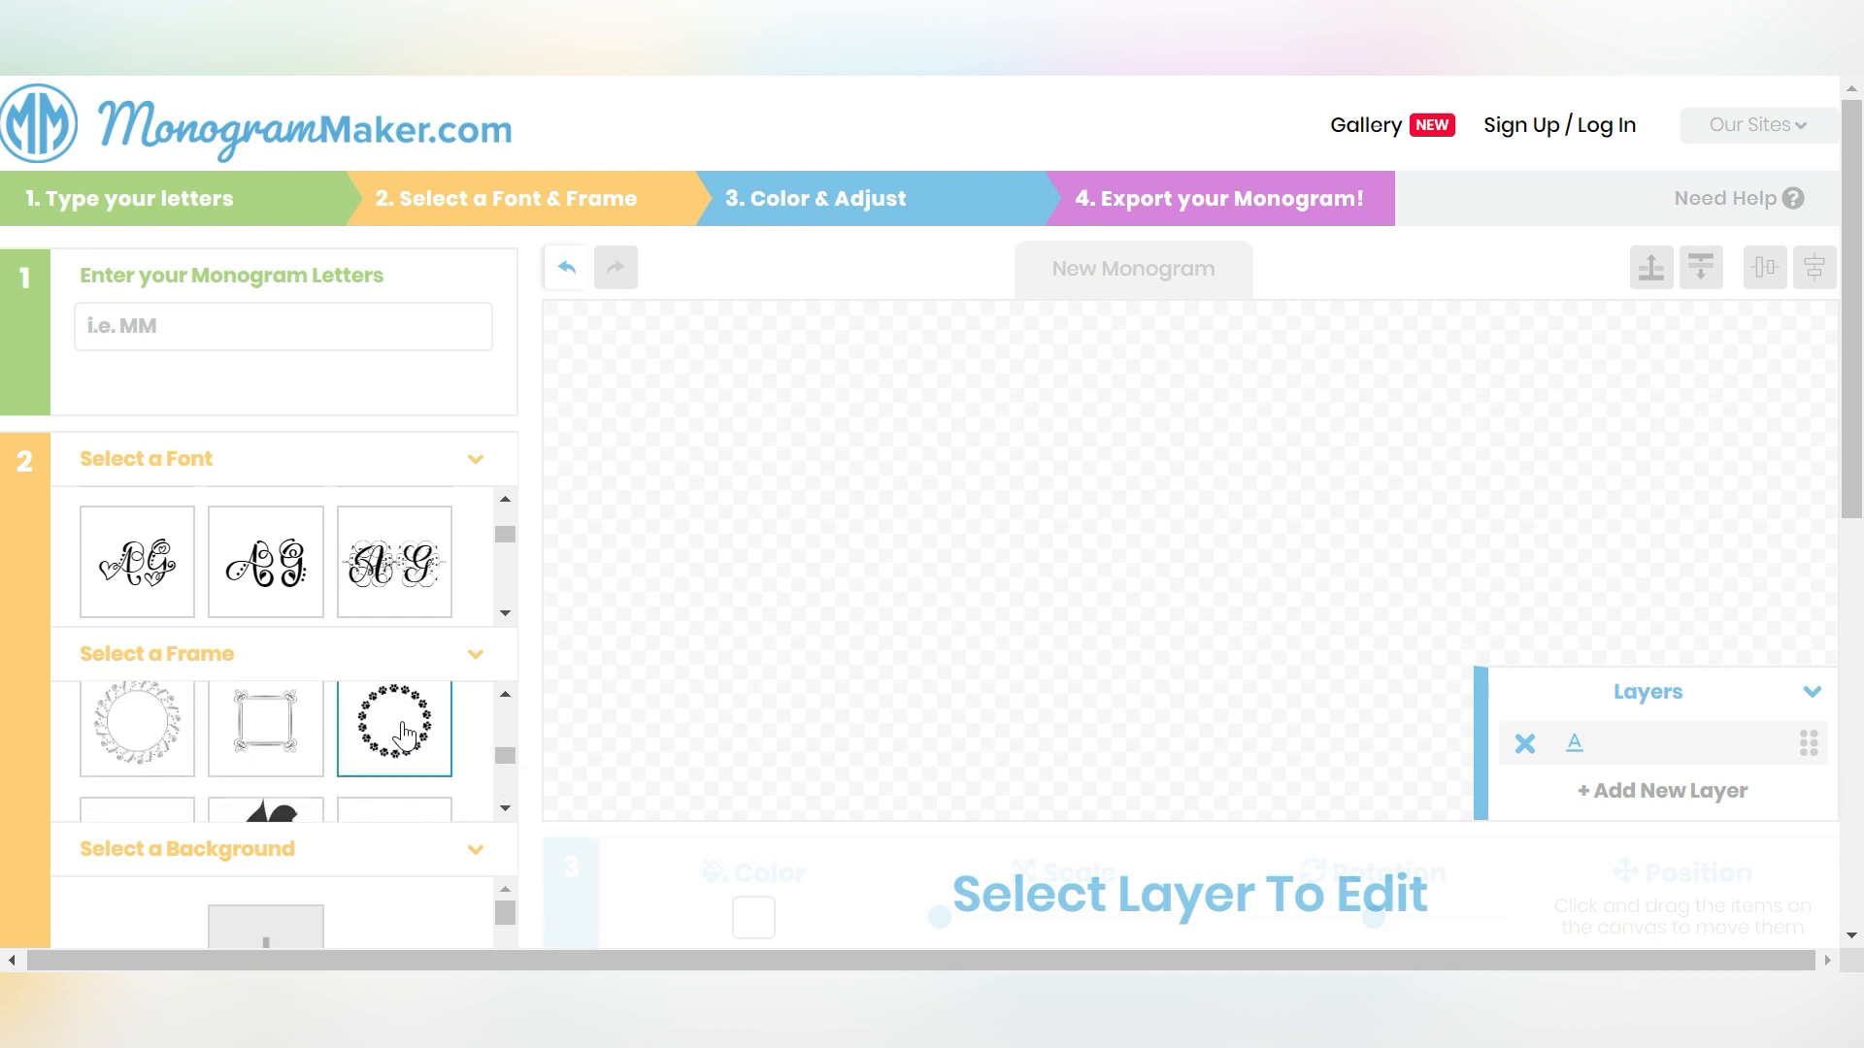
click(404, 735)
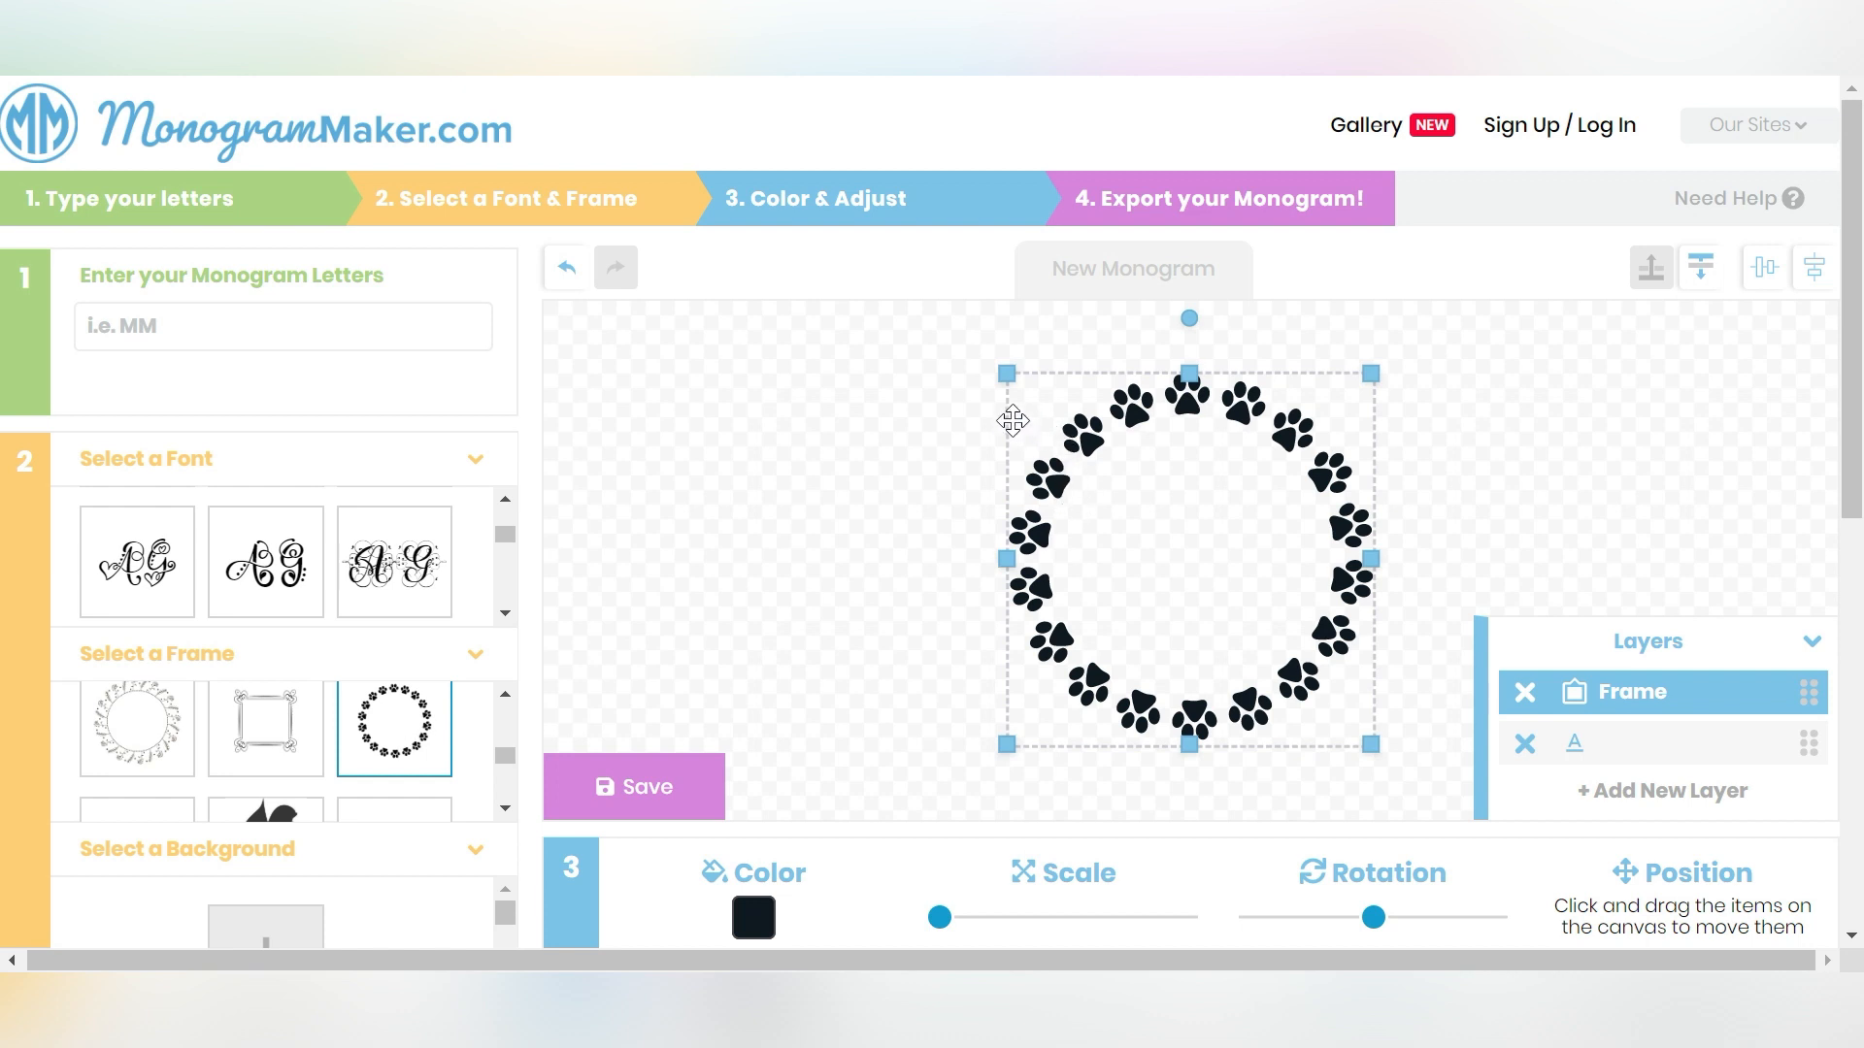
- Move the paw-print frame toward the canvas's left side
click(505, 787)
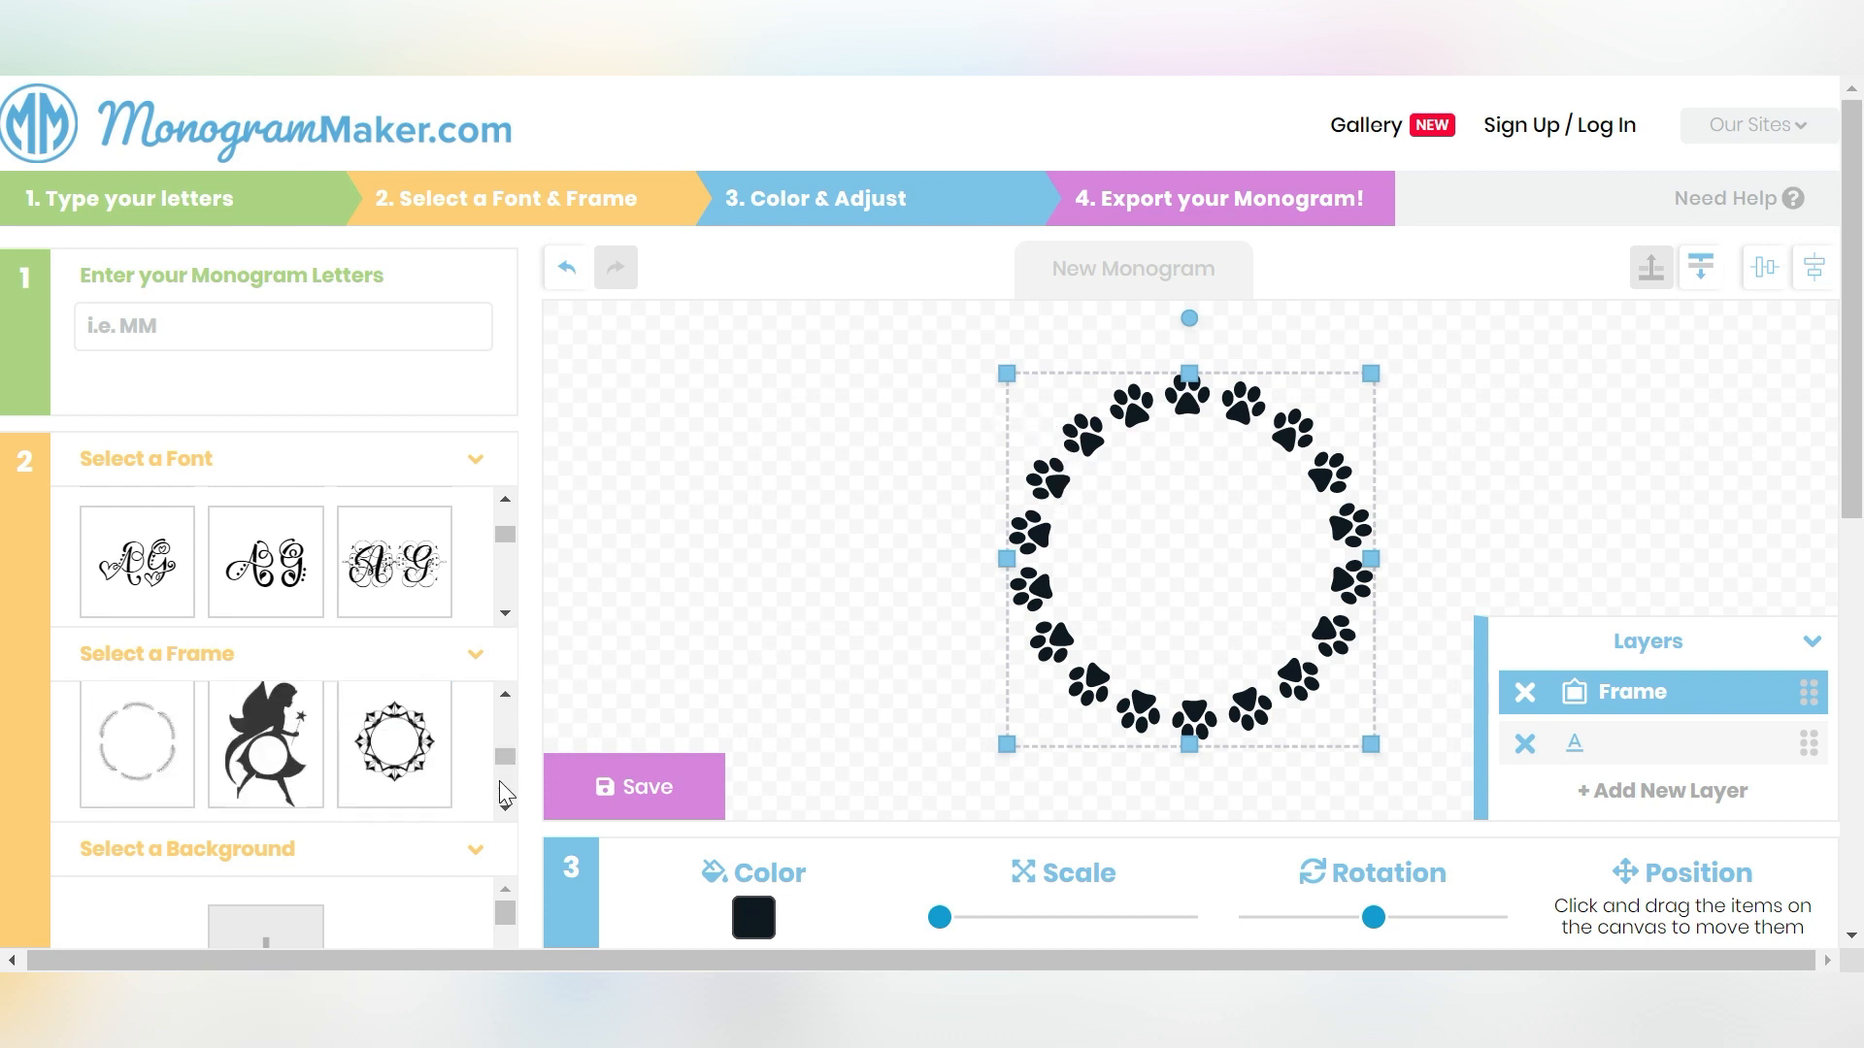
click(507, 792)
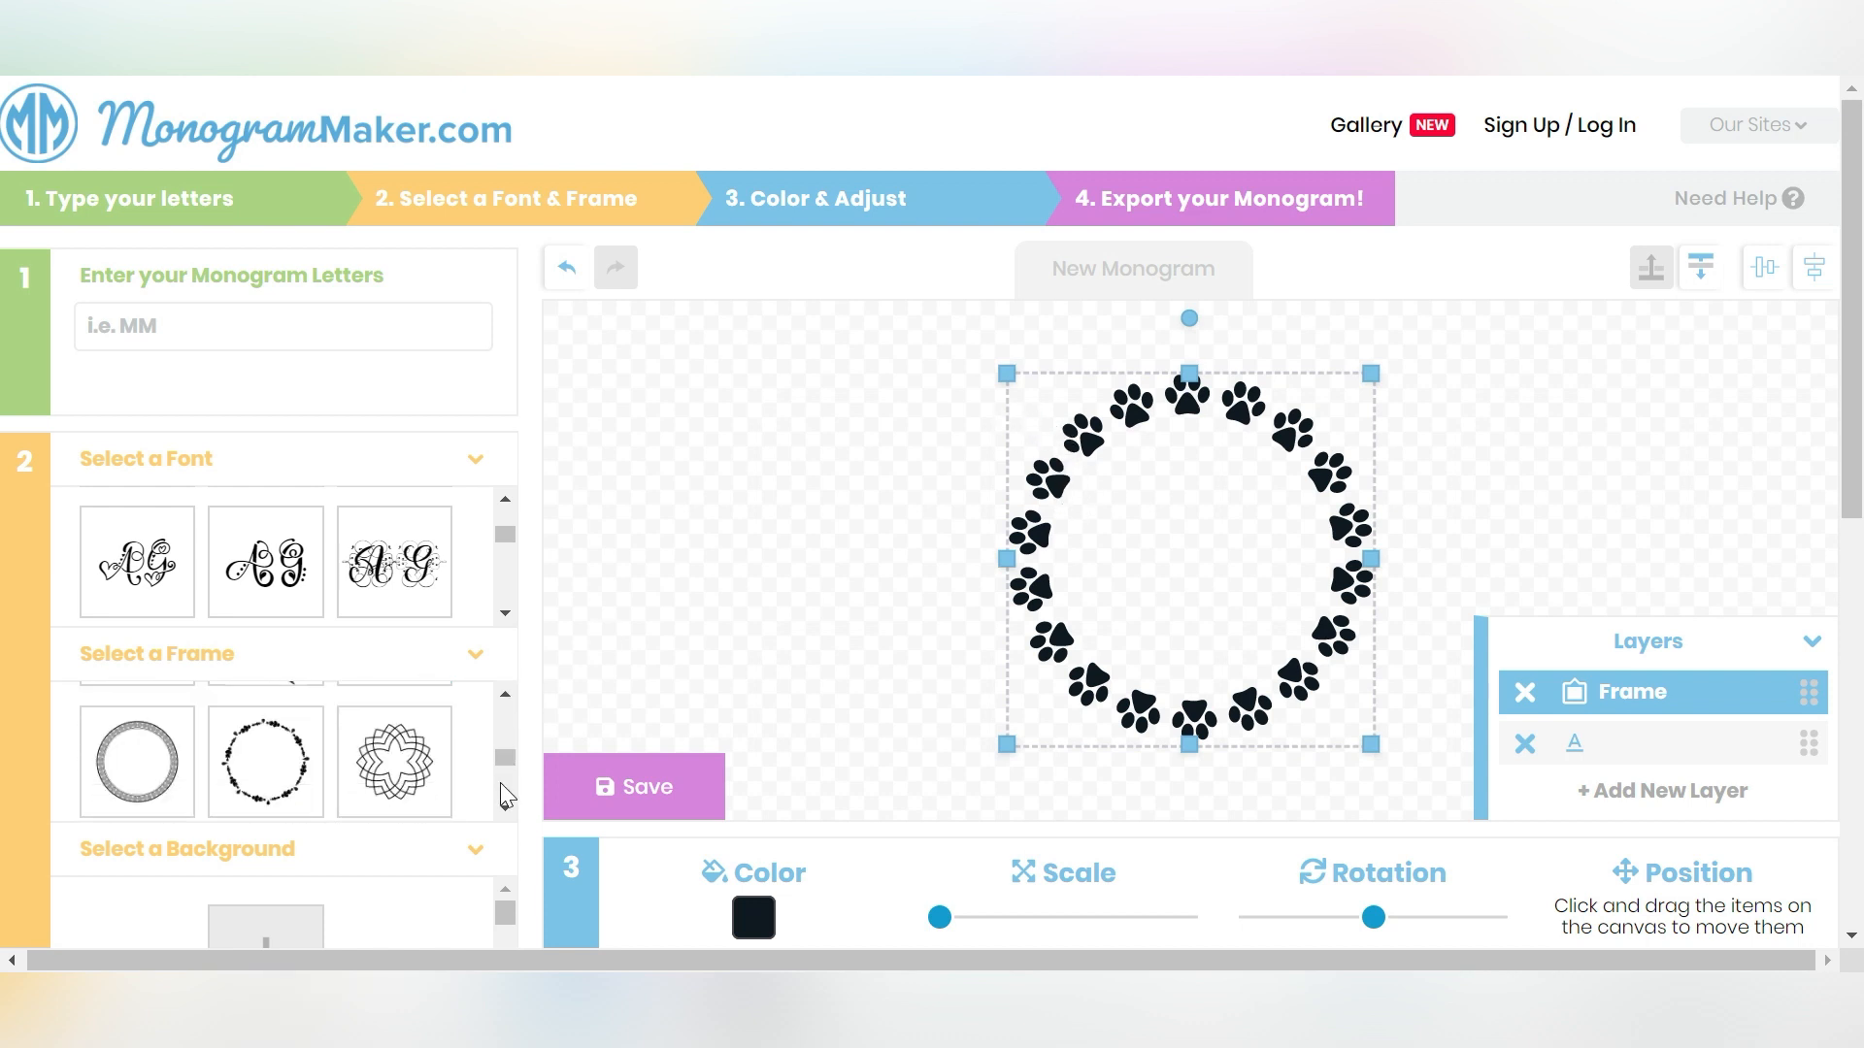
click(504, 785)
click(505, 784)
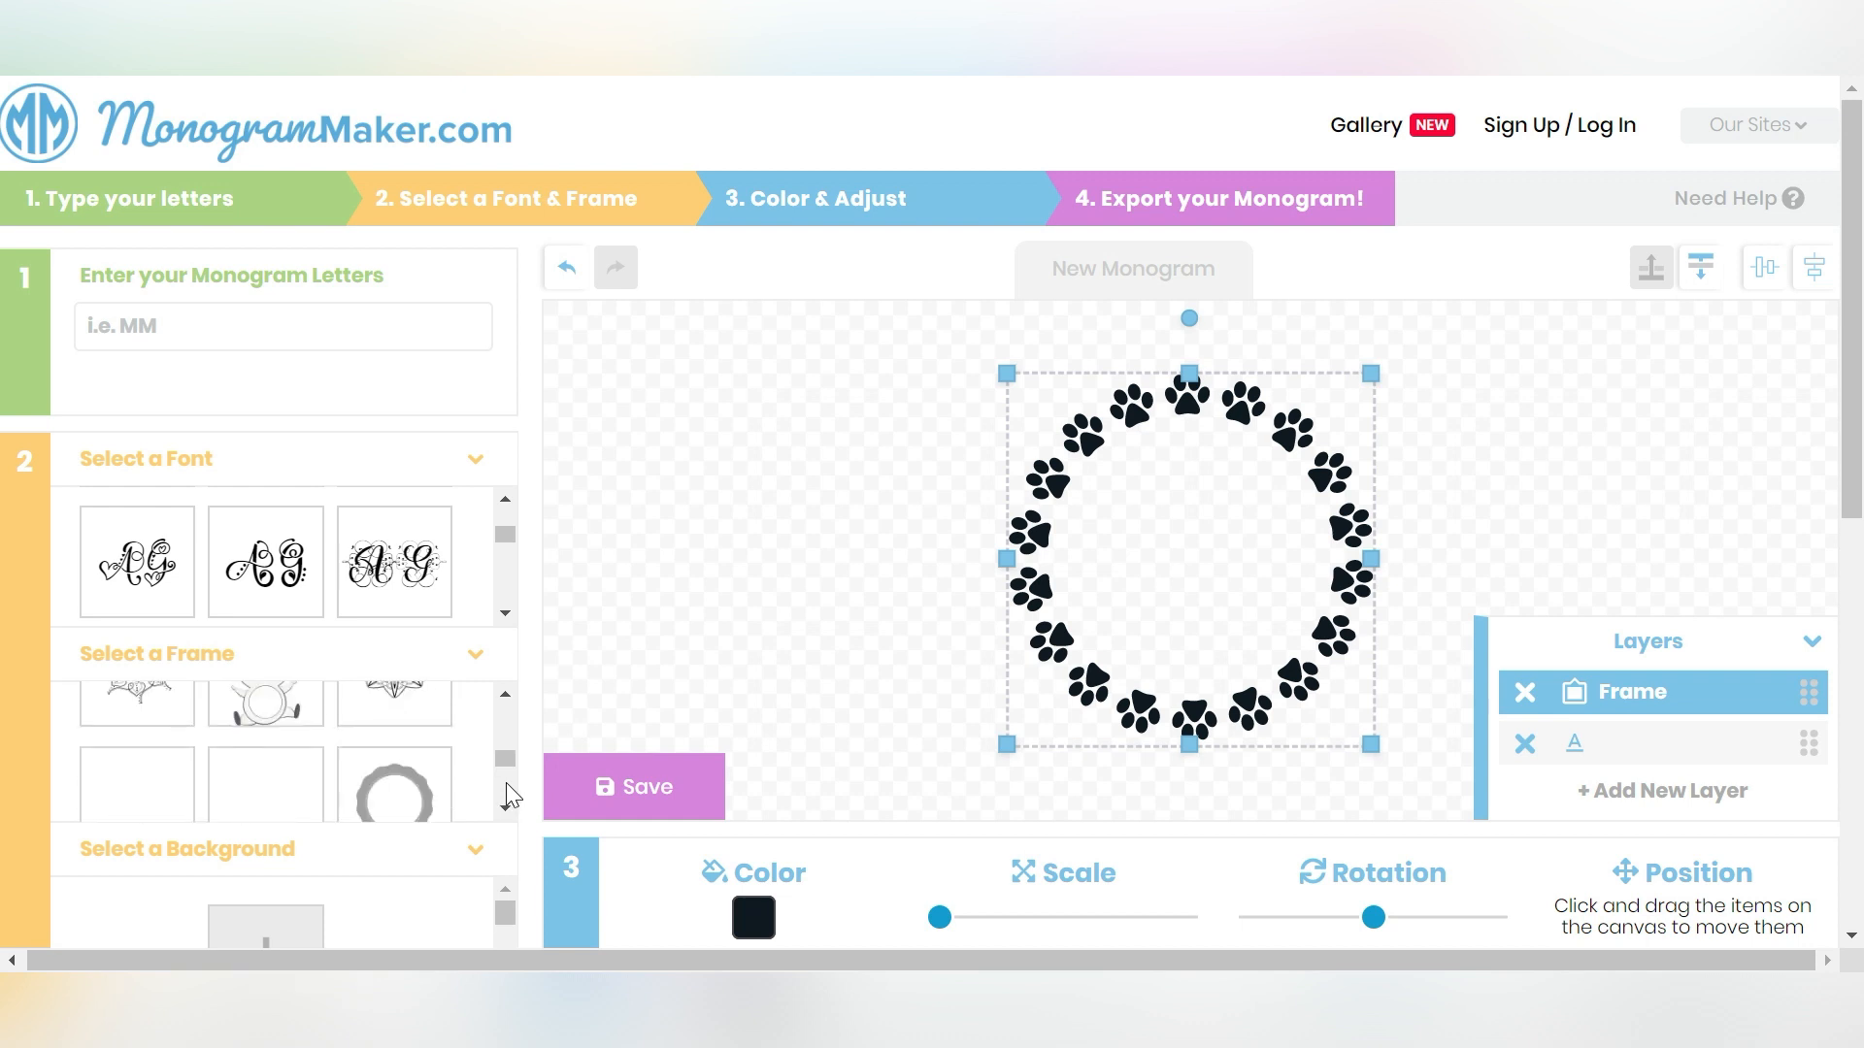
click(507, 786)
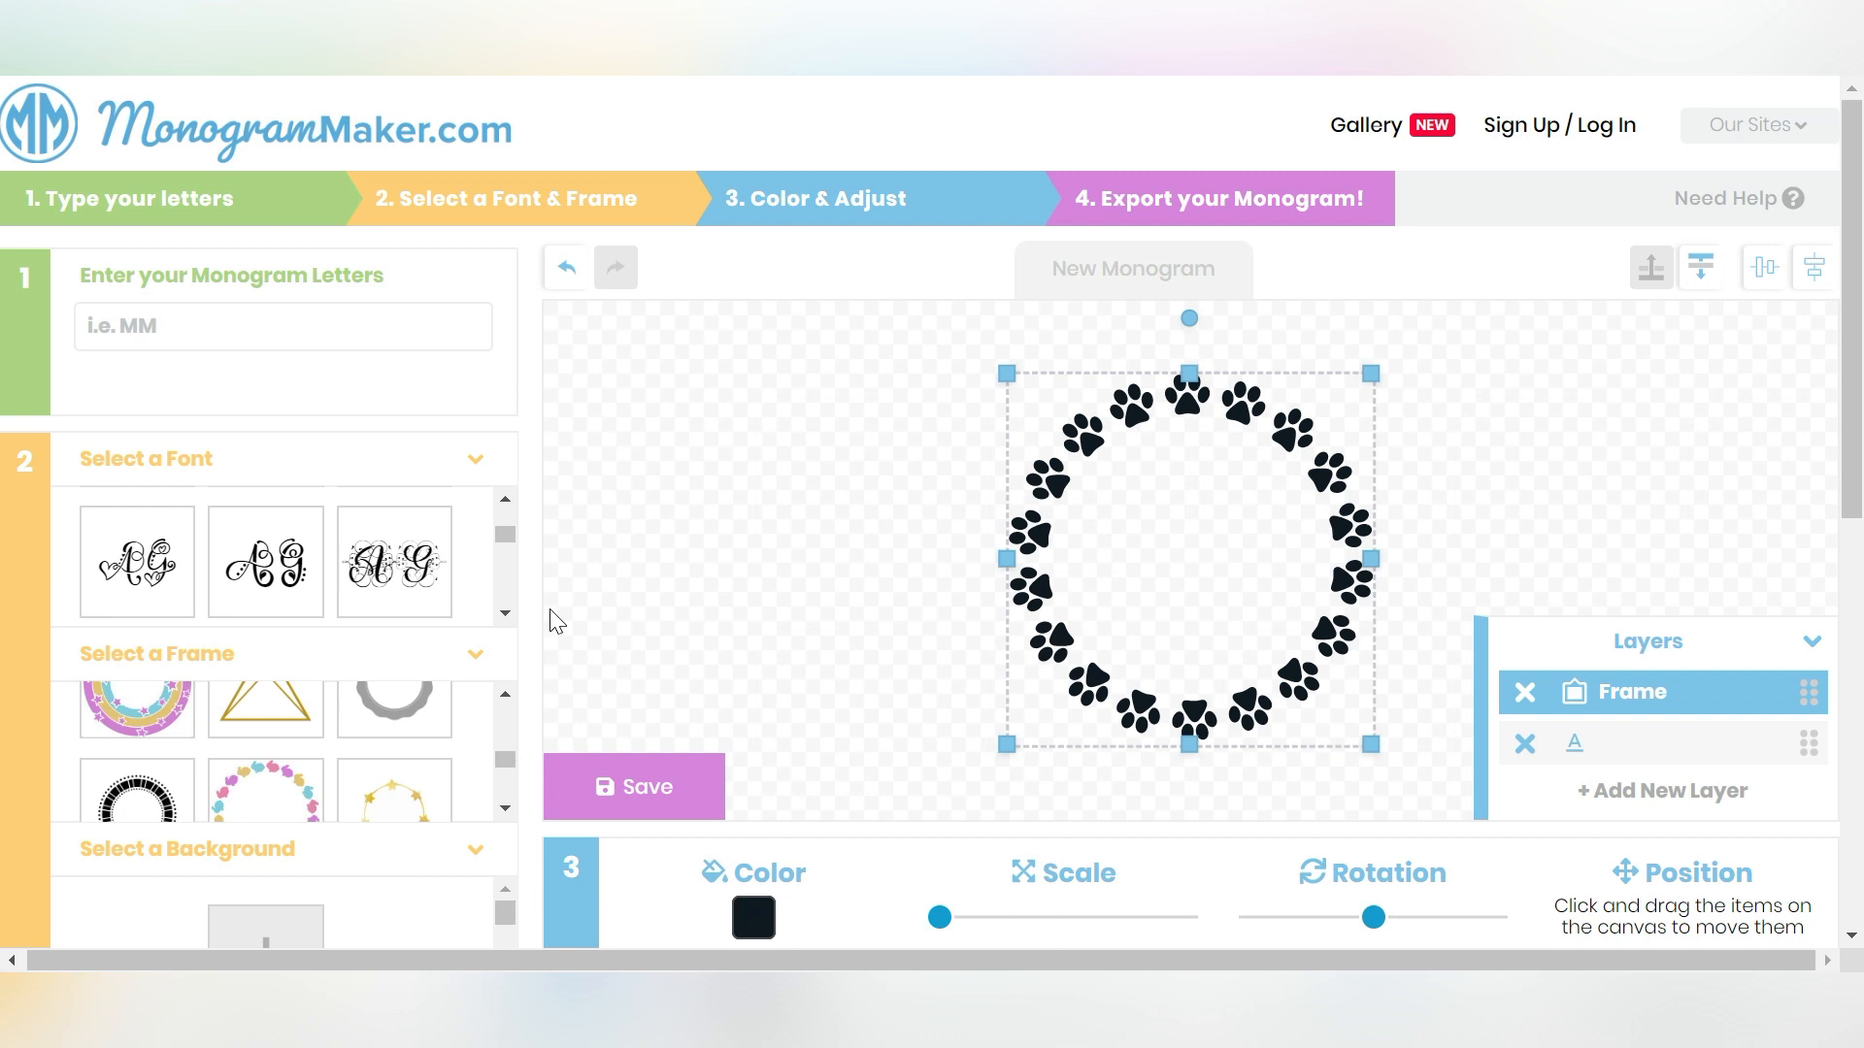
drag(1105, 437, 705, 413)
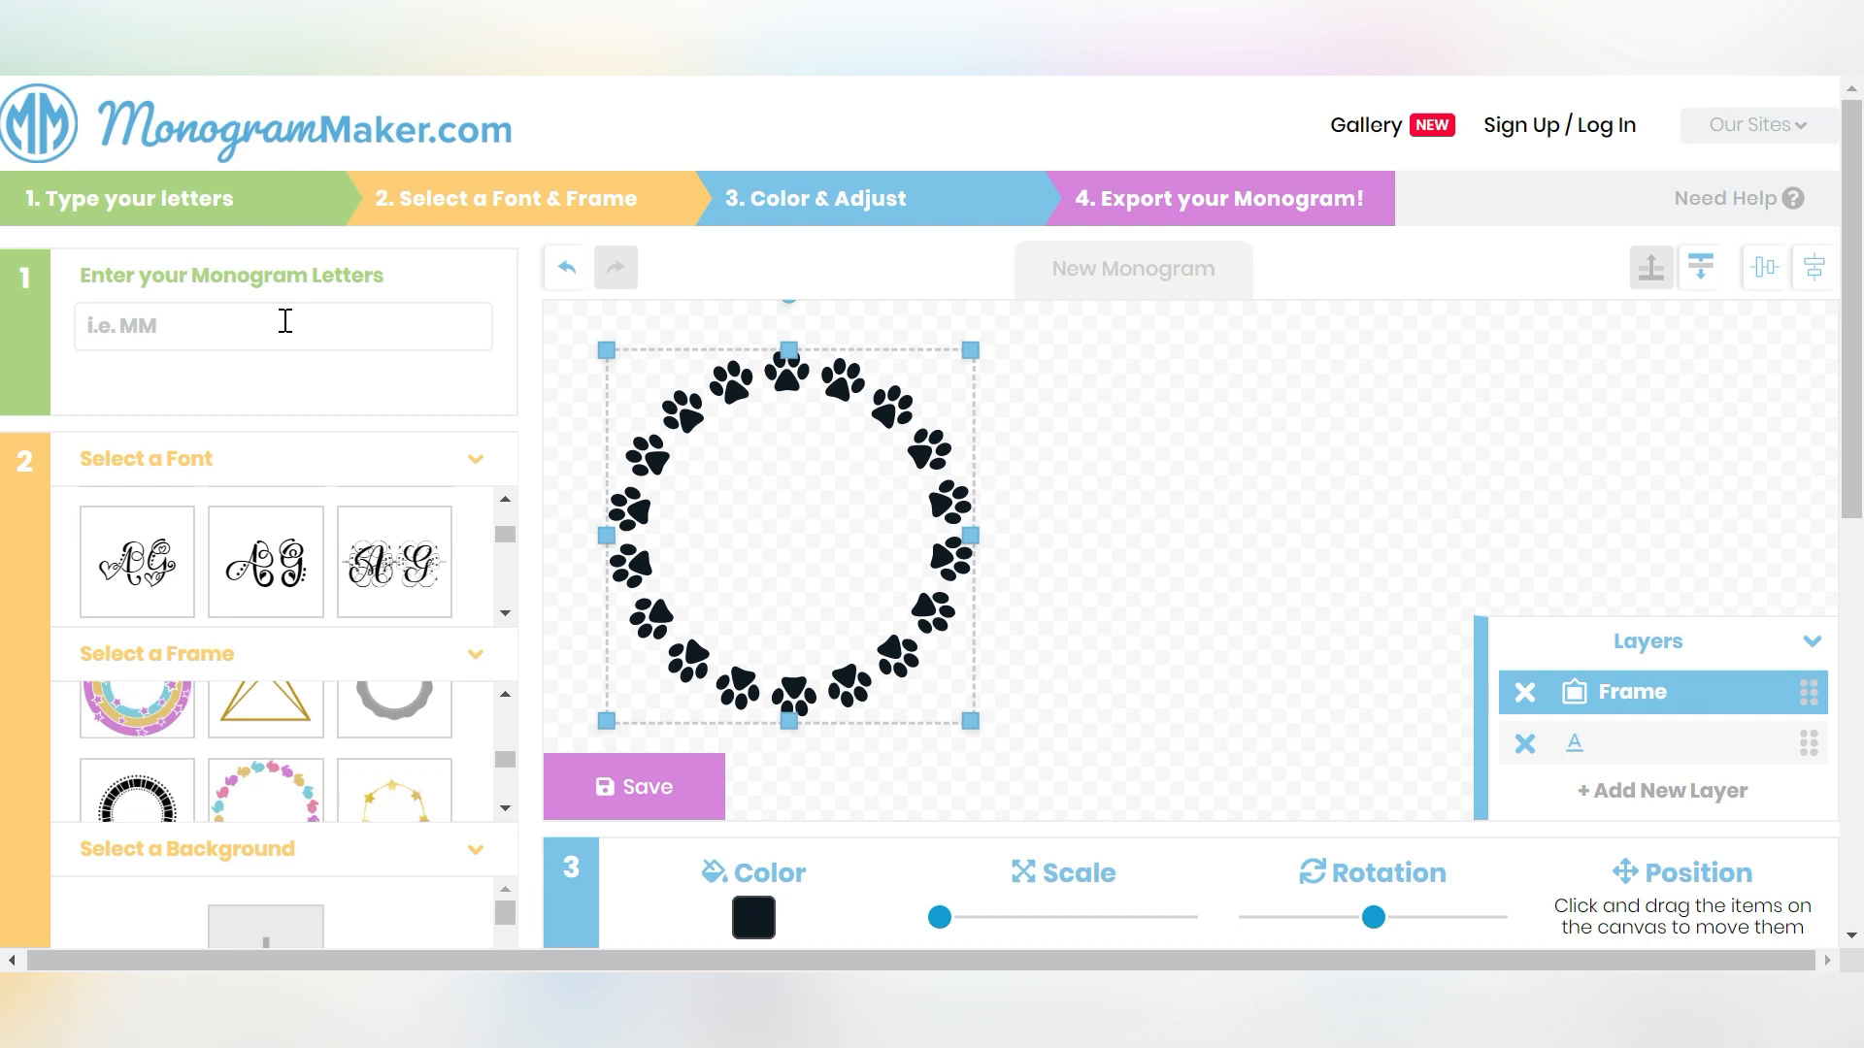
- Enter the letters MA, then move and enlarge them to fill the paw-print frame
text(MA)
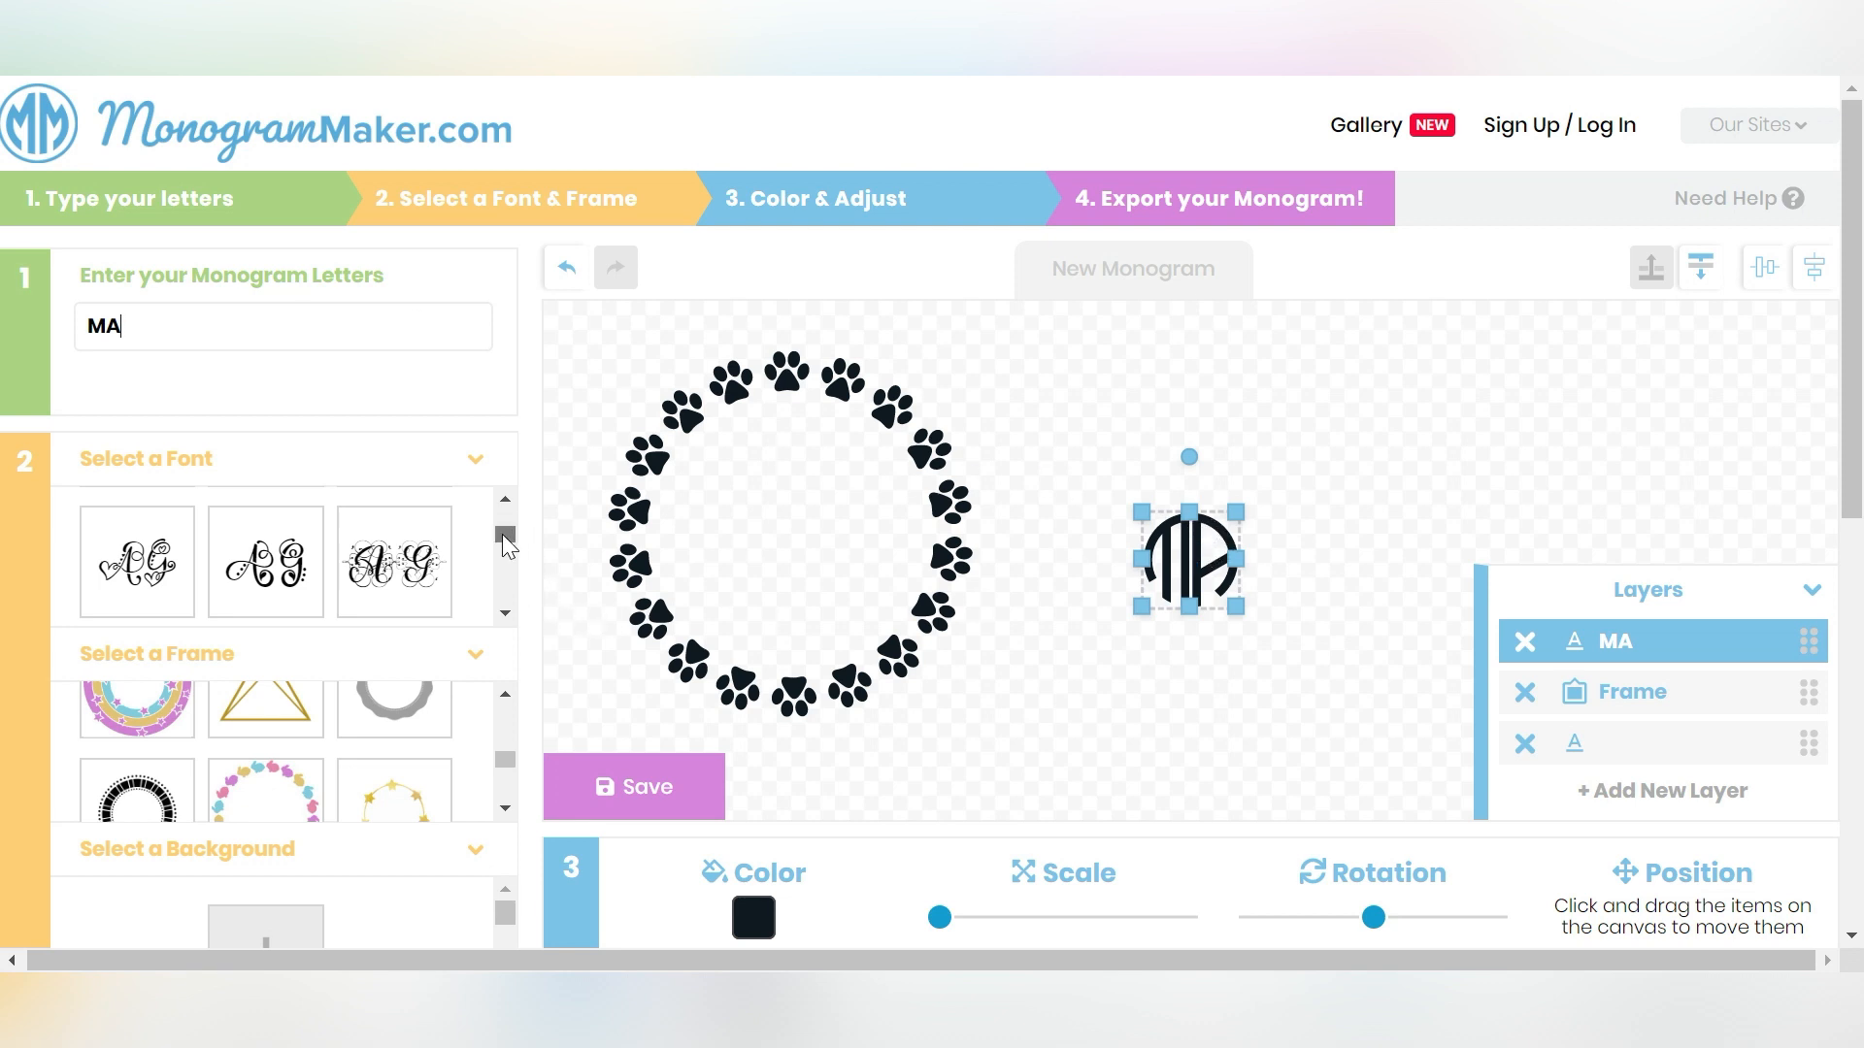
drag(506, 536, 507, 524)
drag(1177, 568, 924, 651)
drag(686, 415, 653, 402)
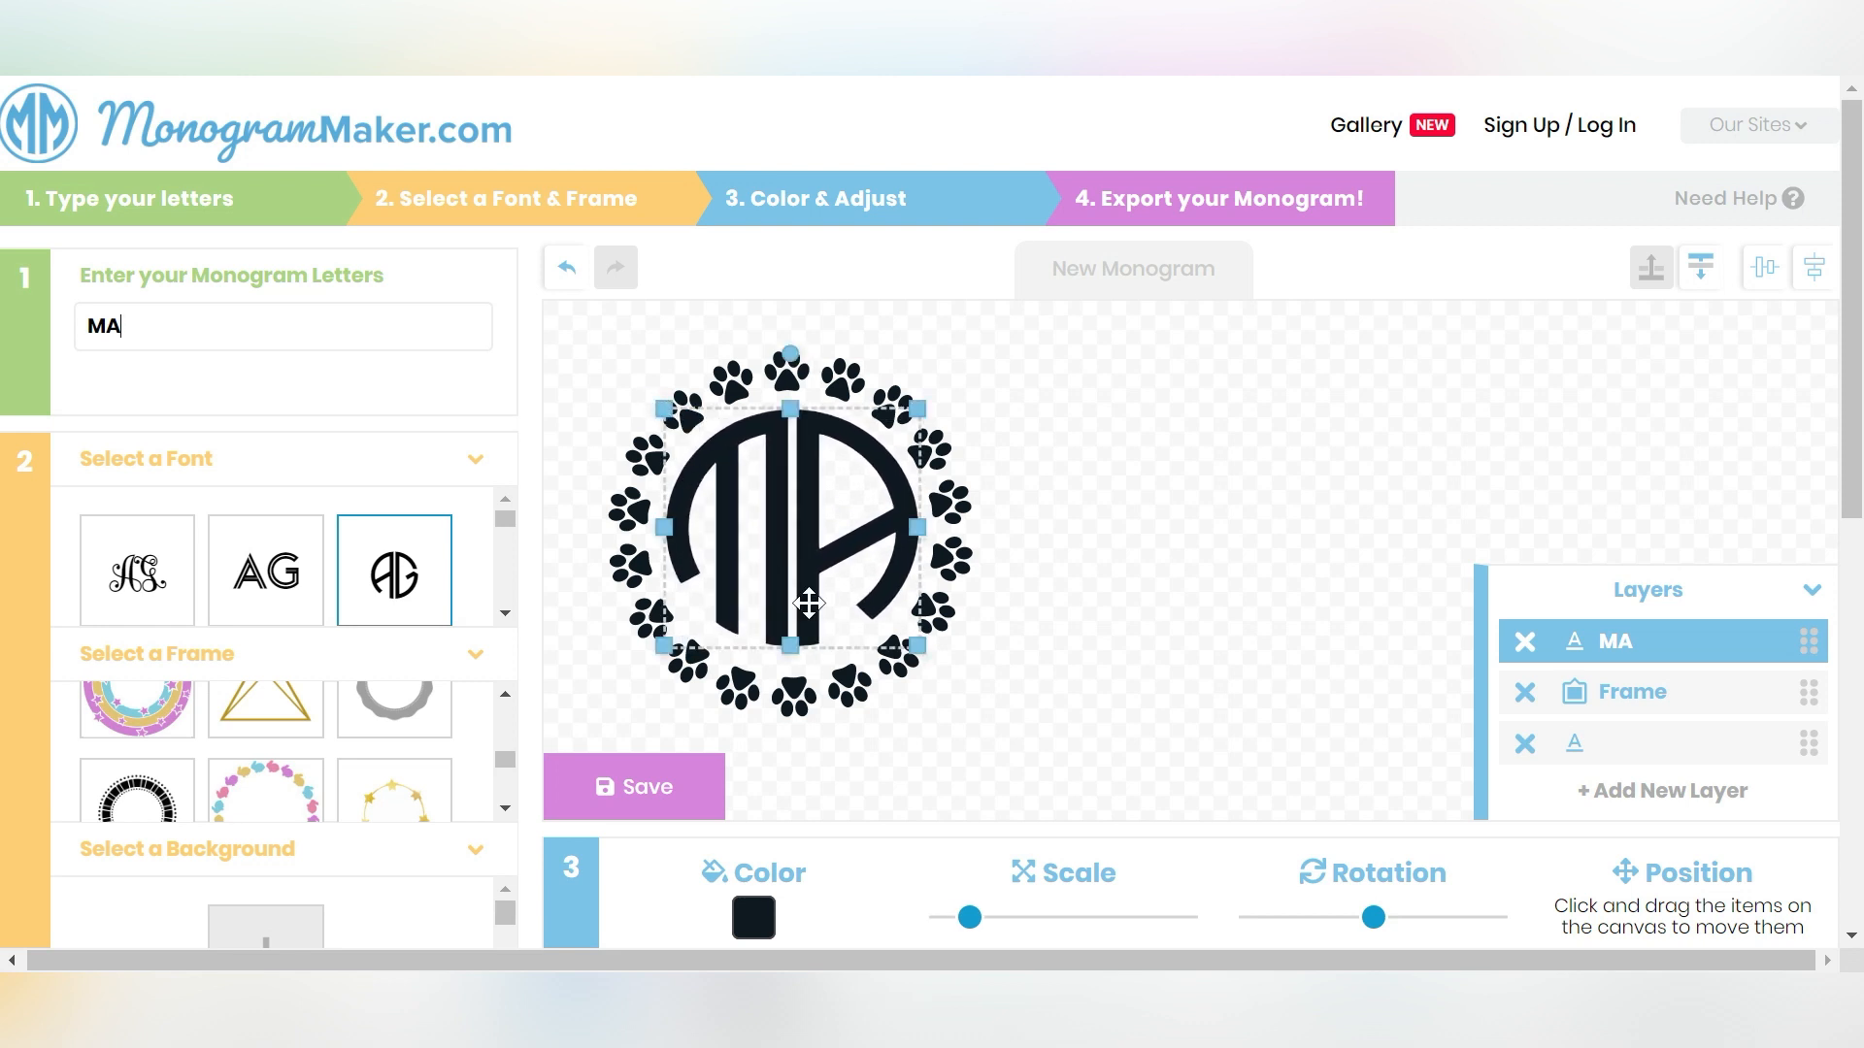
drag(790, 640, 790, 655)
click(1152, 580)
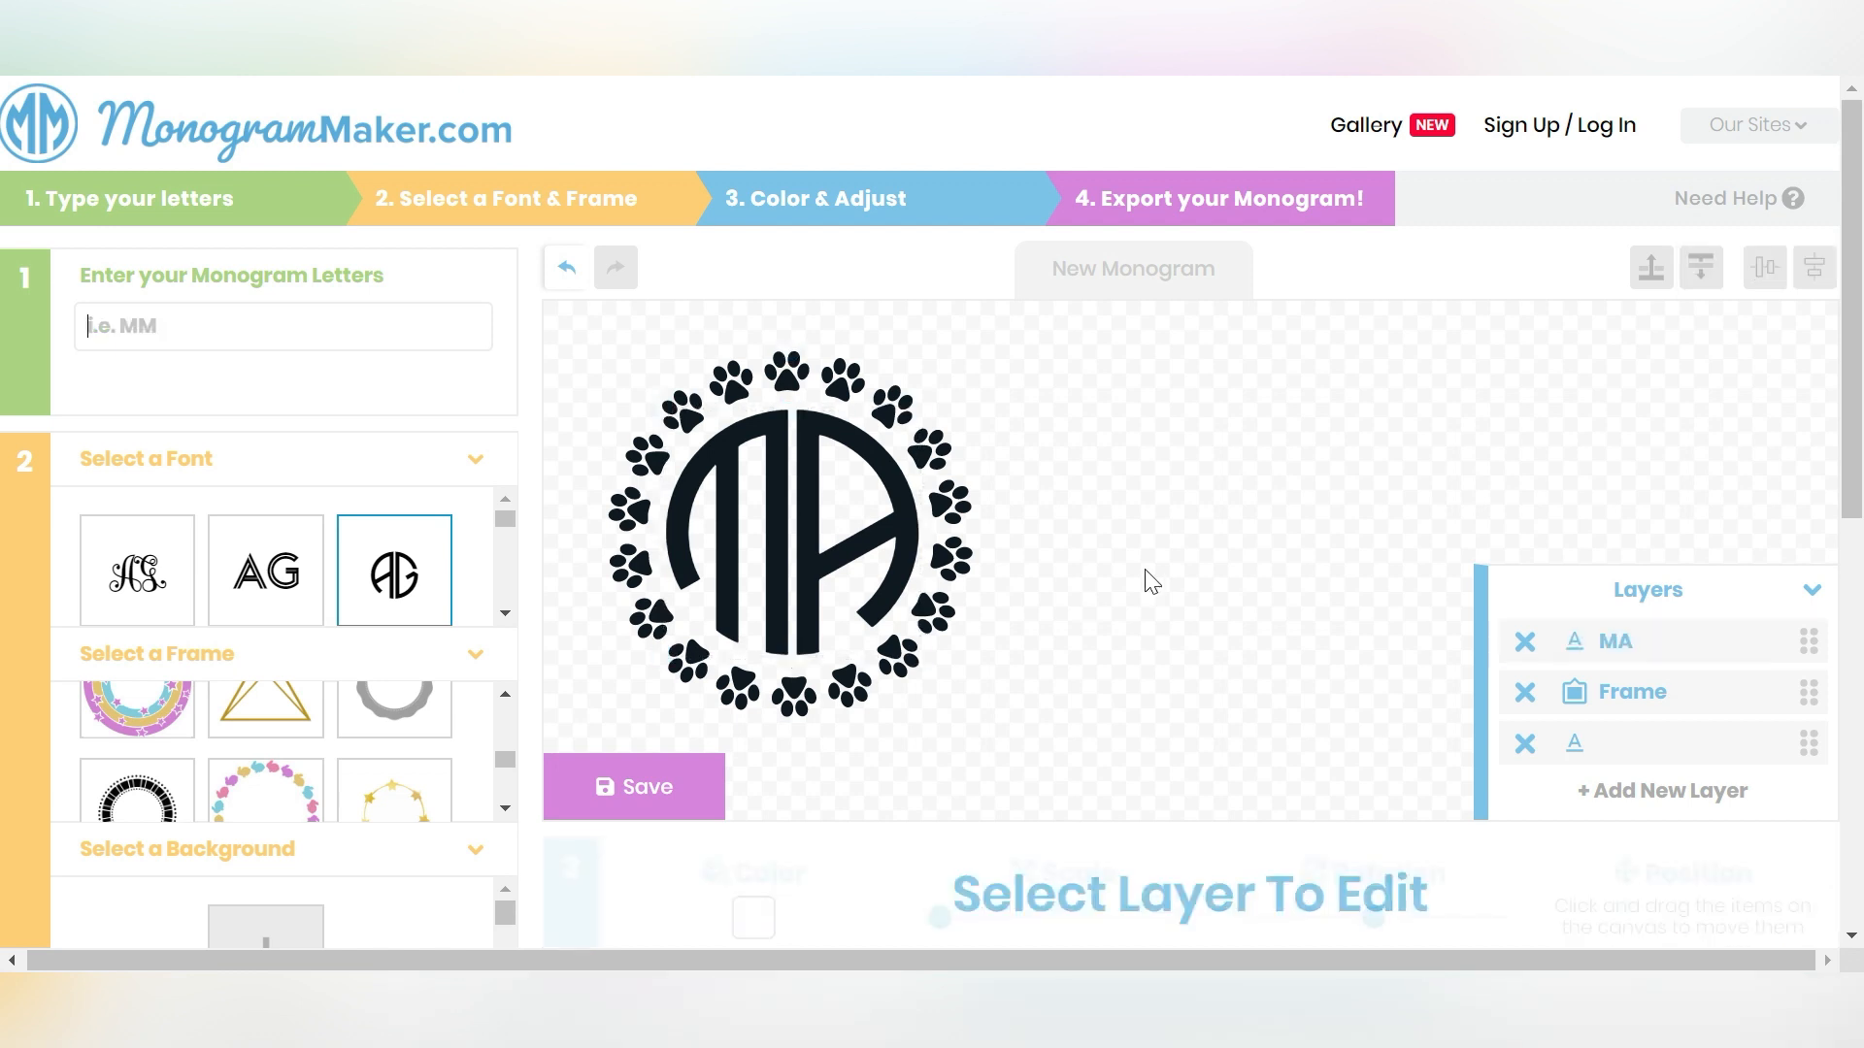
- Add the pastel star-ring frame to the canvas
click(815, 510)
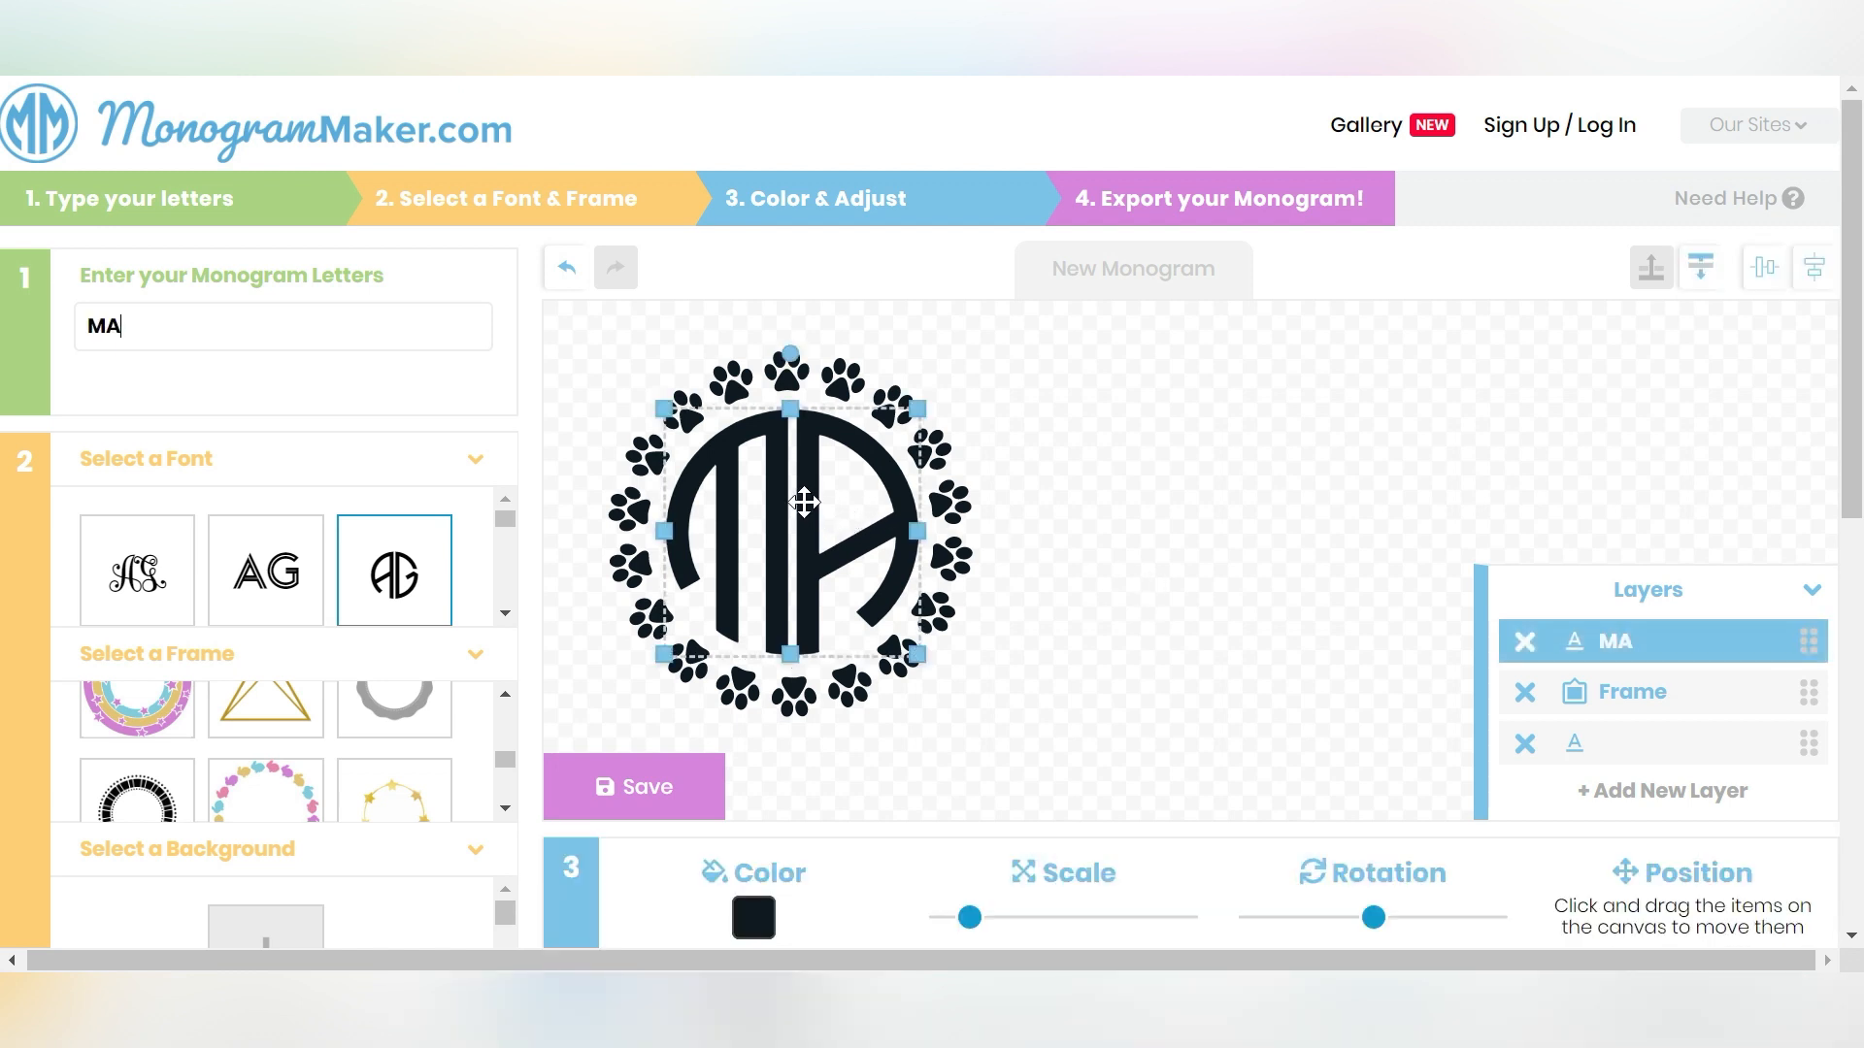
click(1169, 524)
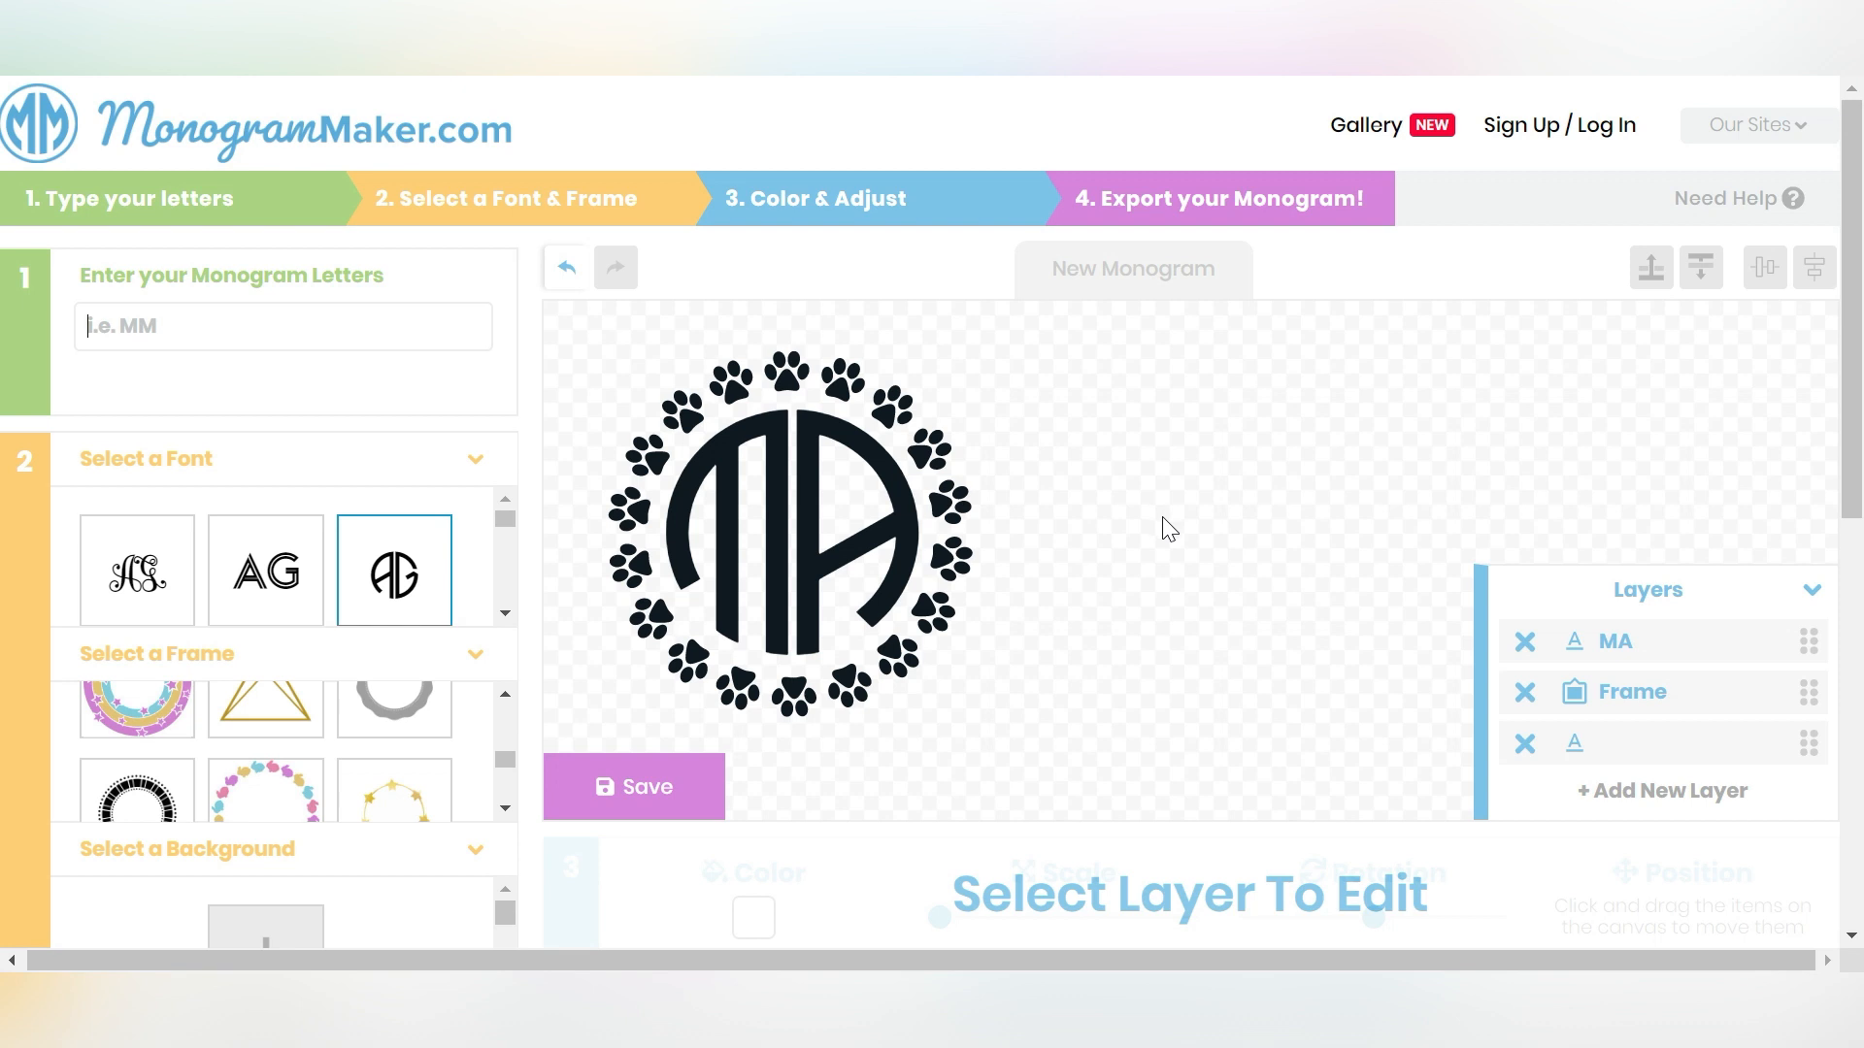
click(106, 718)
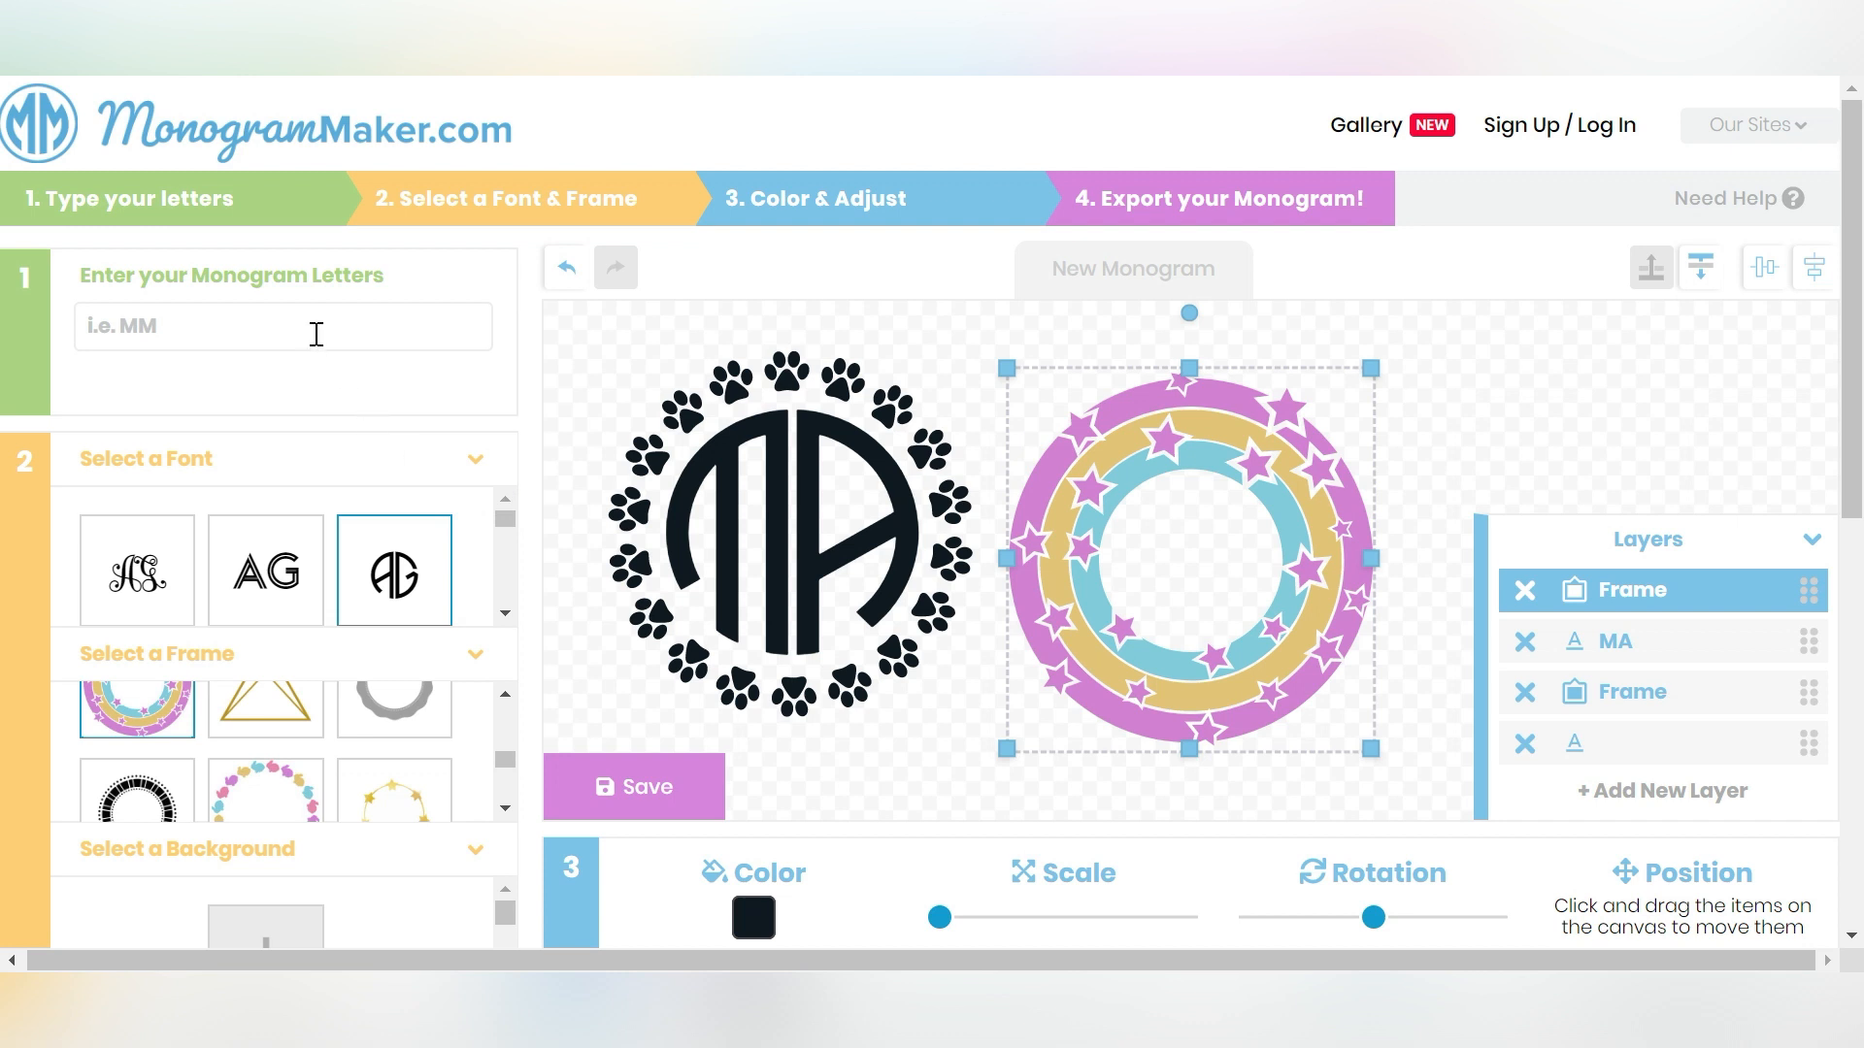
- Enter the letter M and switch it to the plain block AG font
click(364, 320)
text(M)
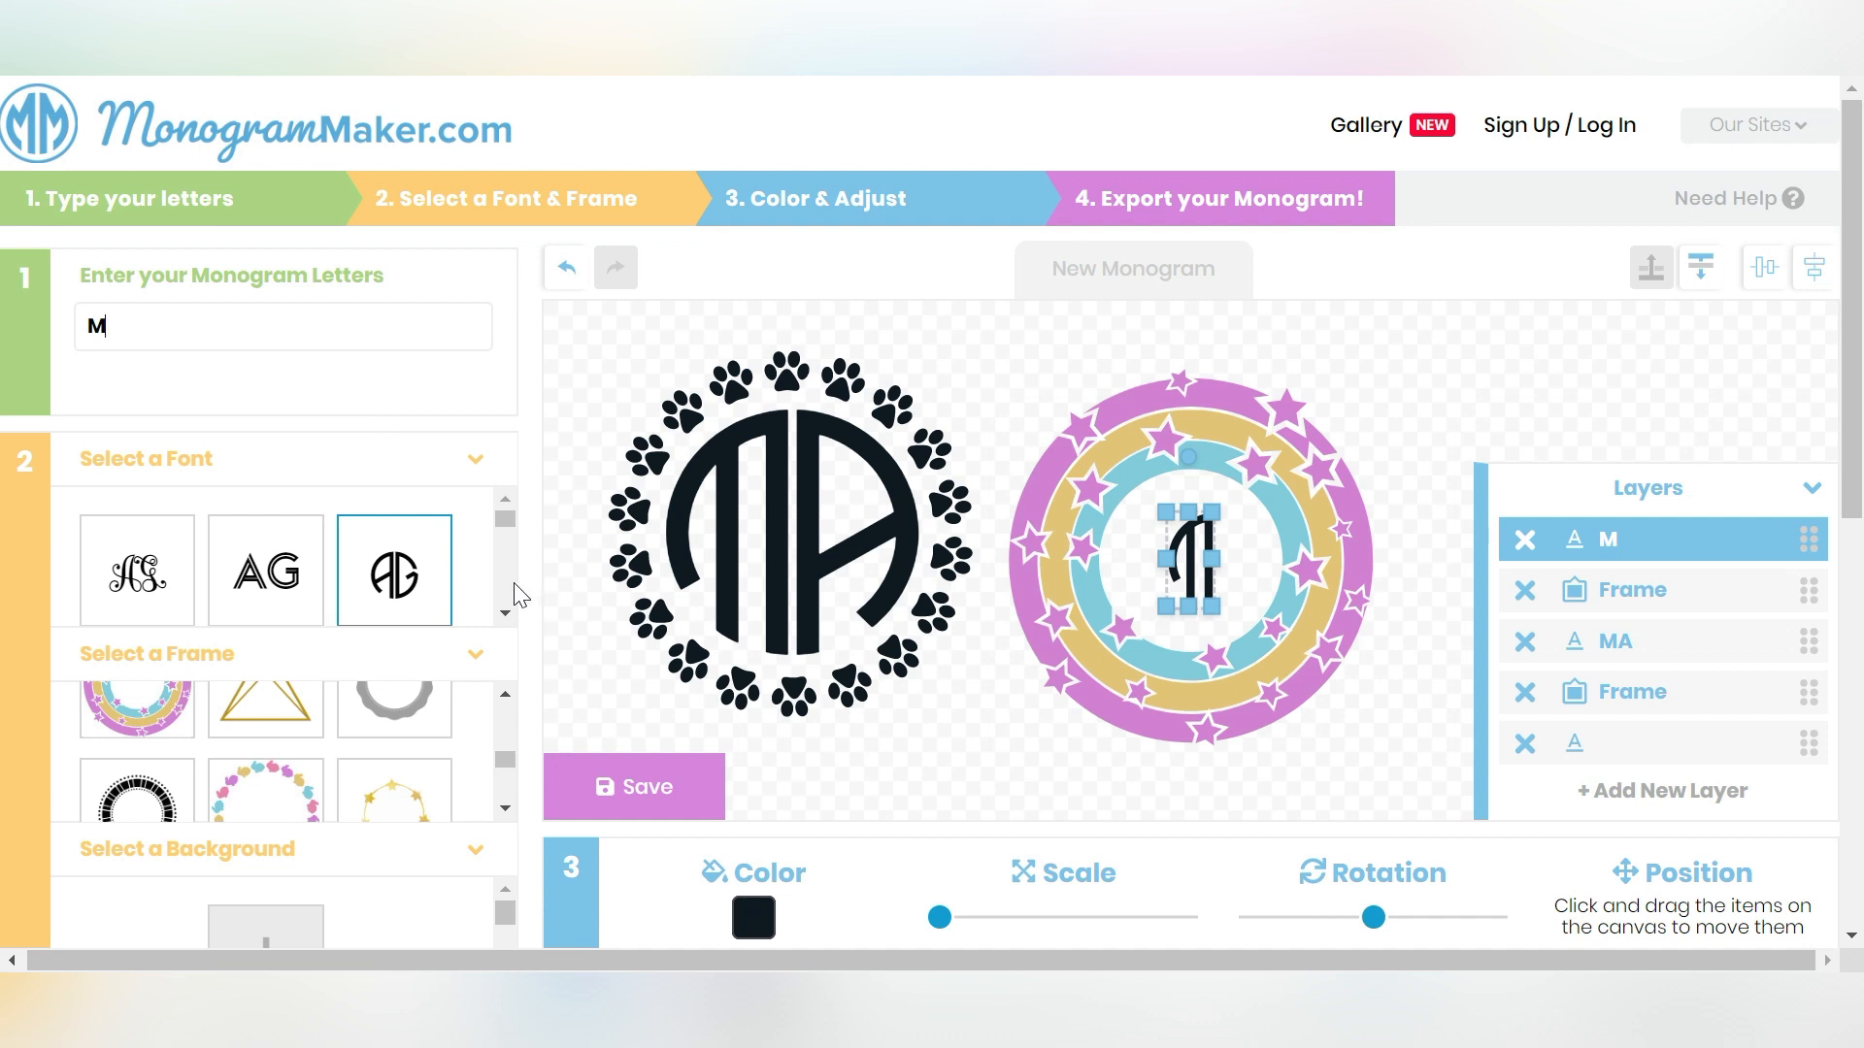
click(239, 577)
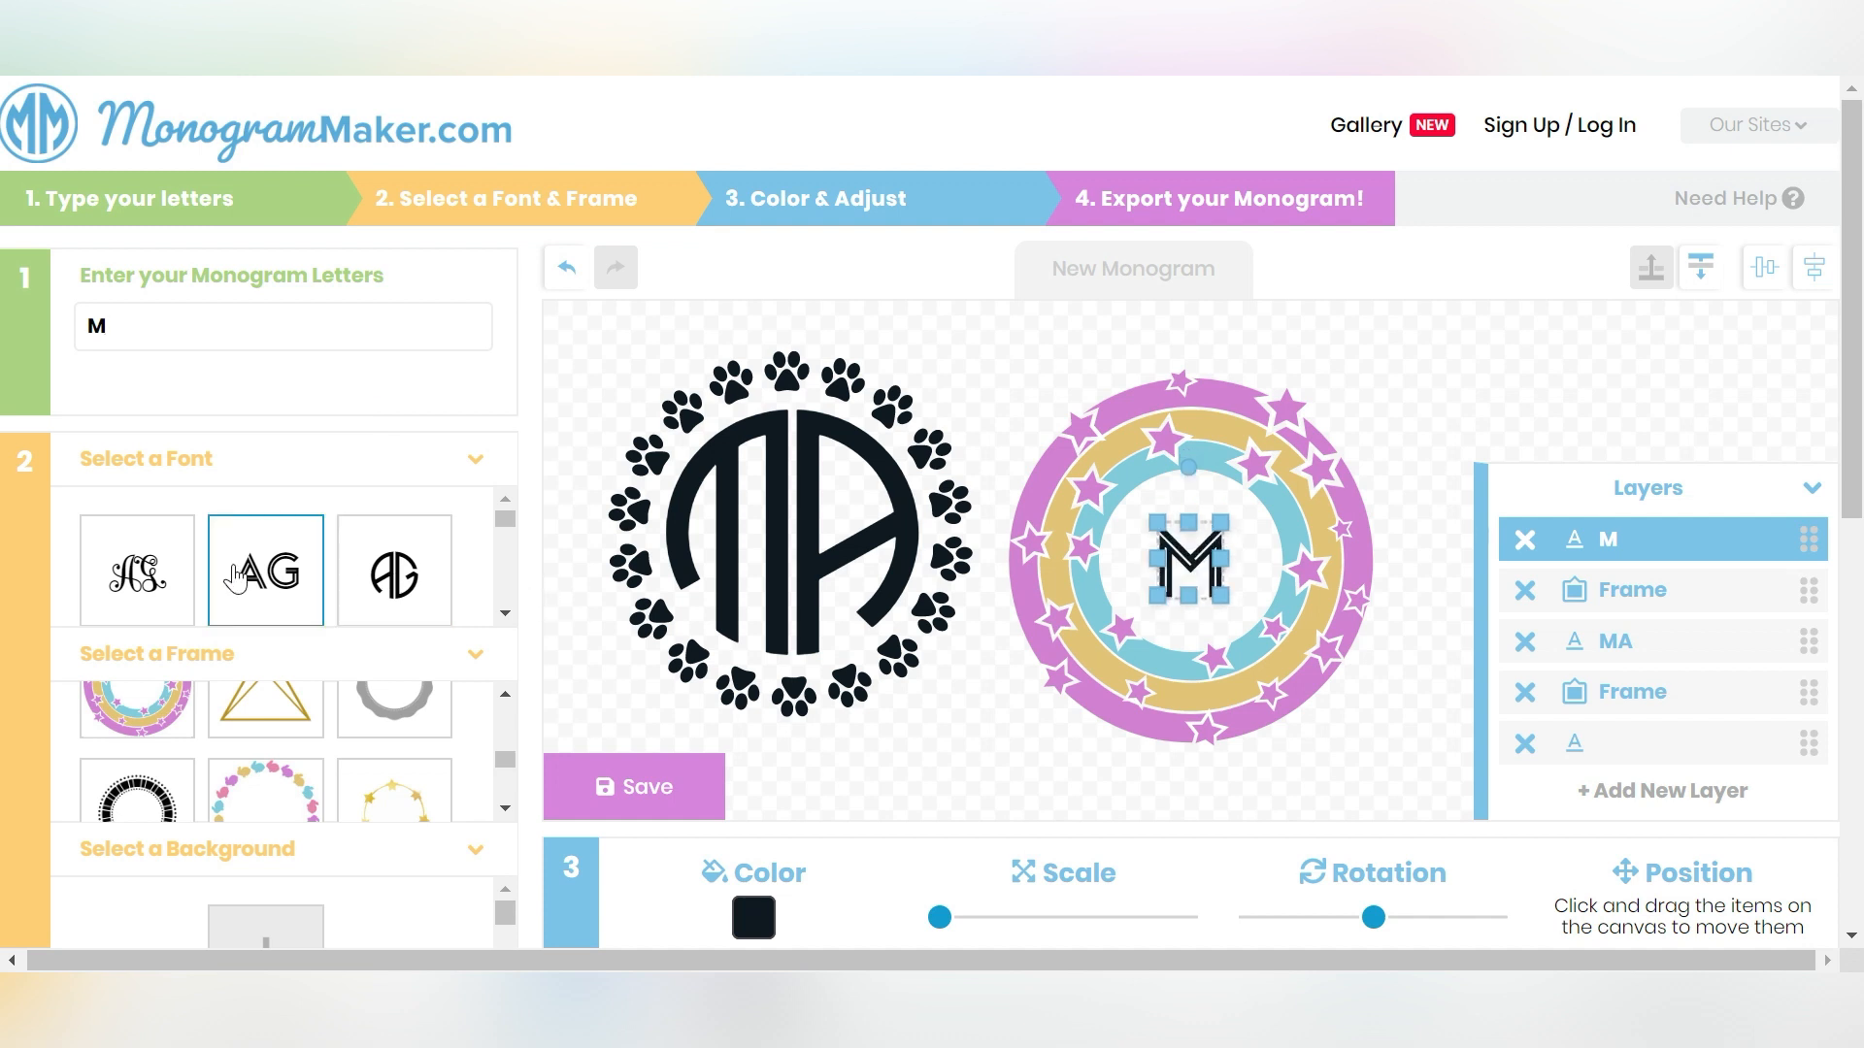
- Enlarge the M and position it in the centre of the star frame
drag(1156, 522, 1112, 473)
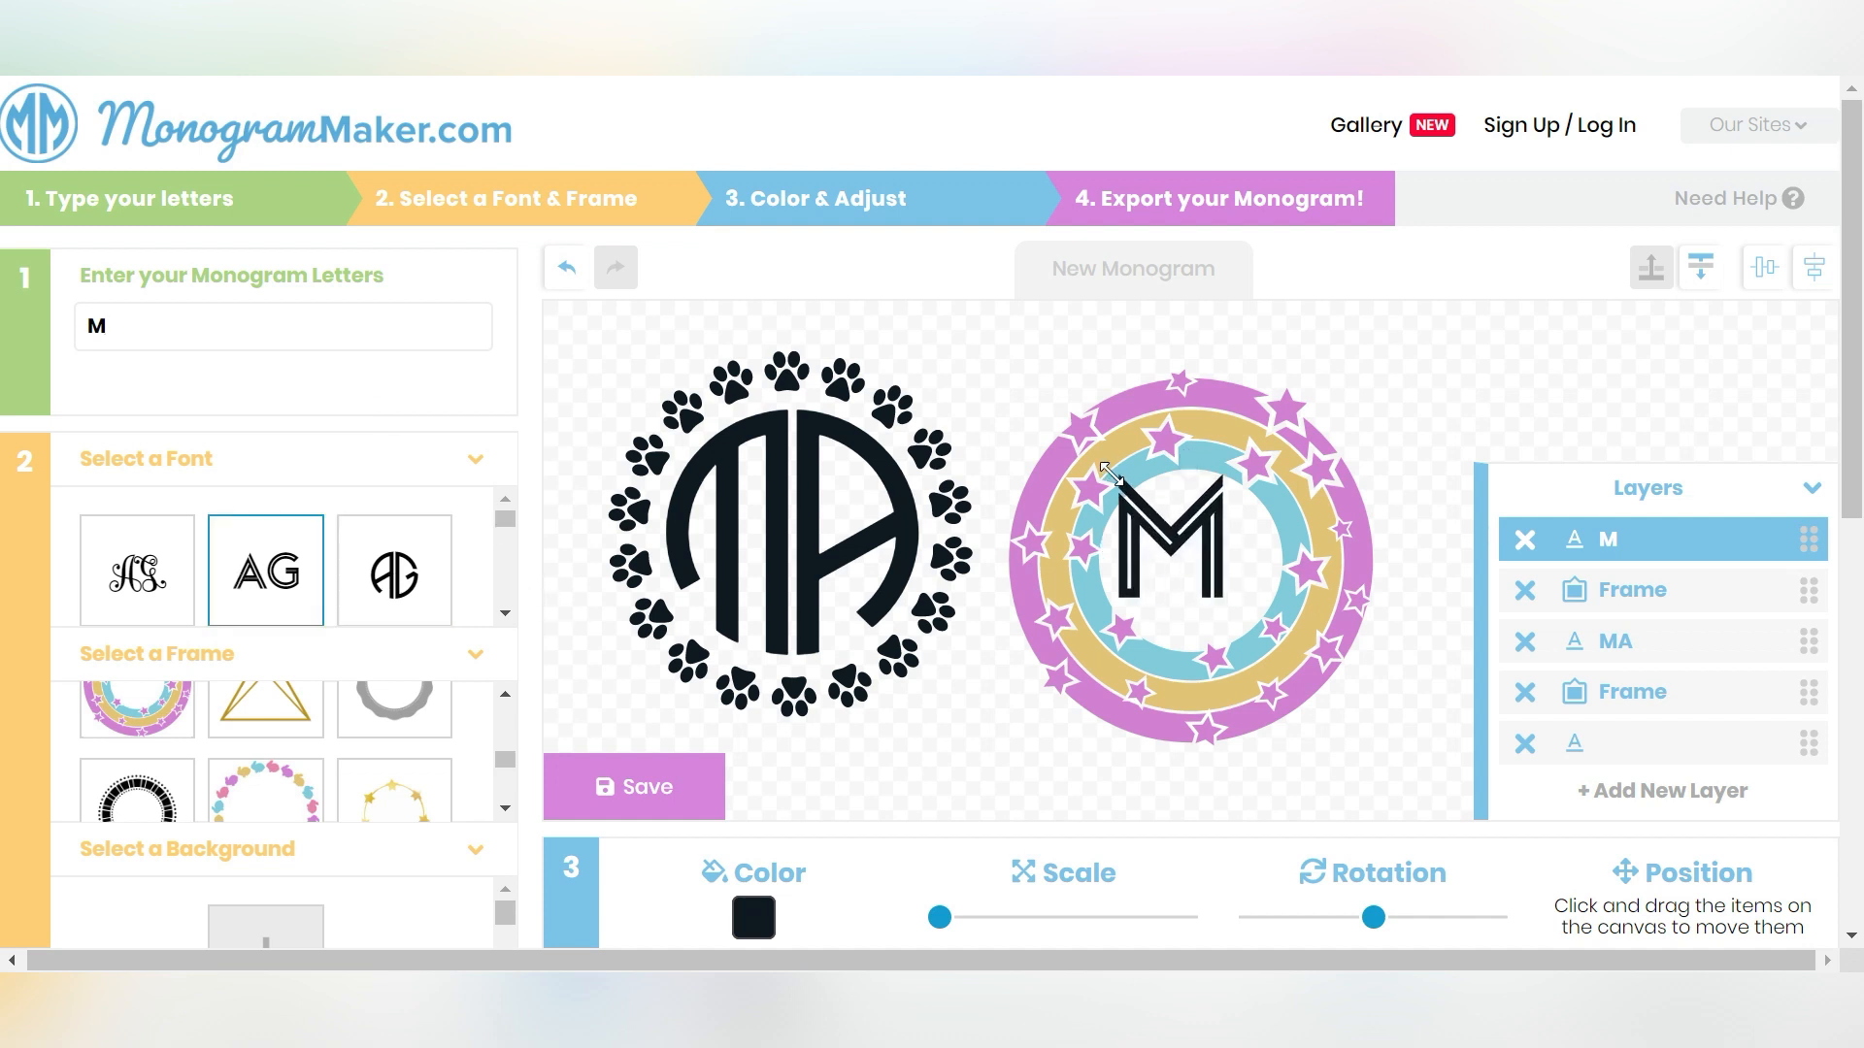
drag(1225, 599, 1260, 628)
drag(1183, 558, 1190, 561)
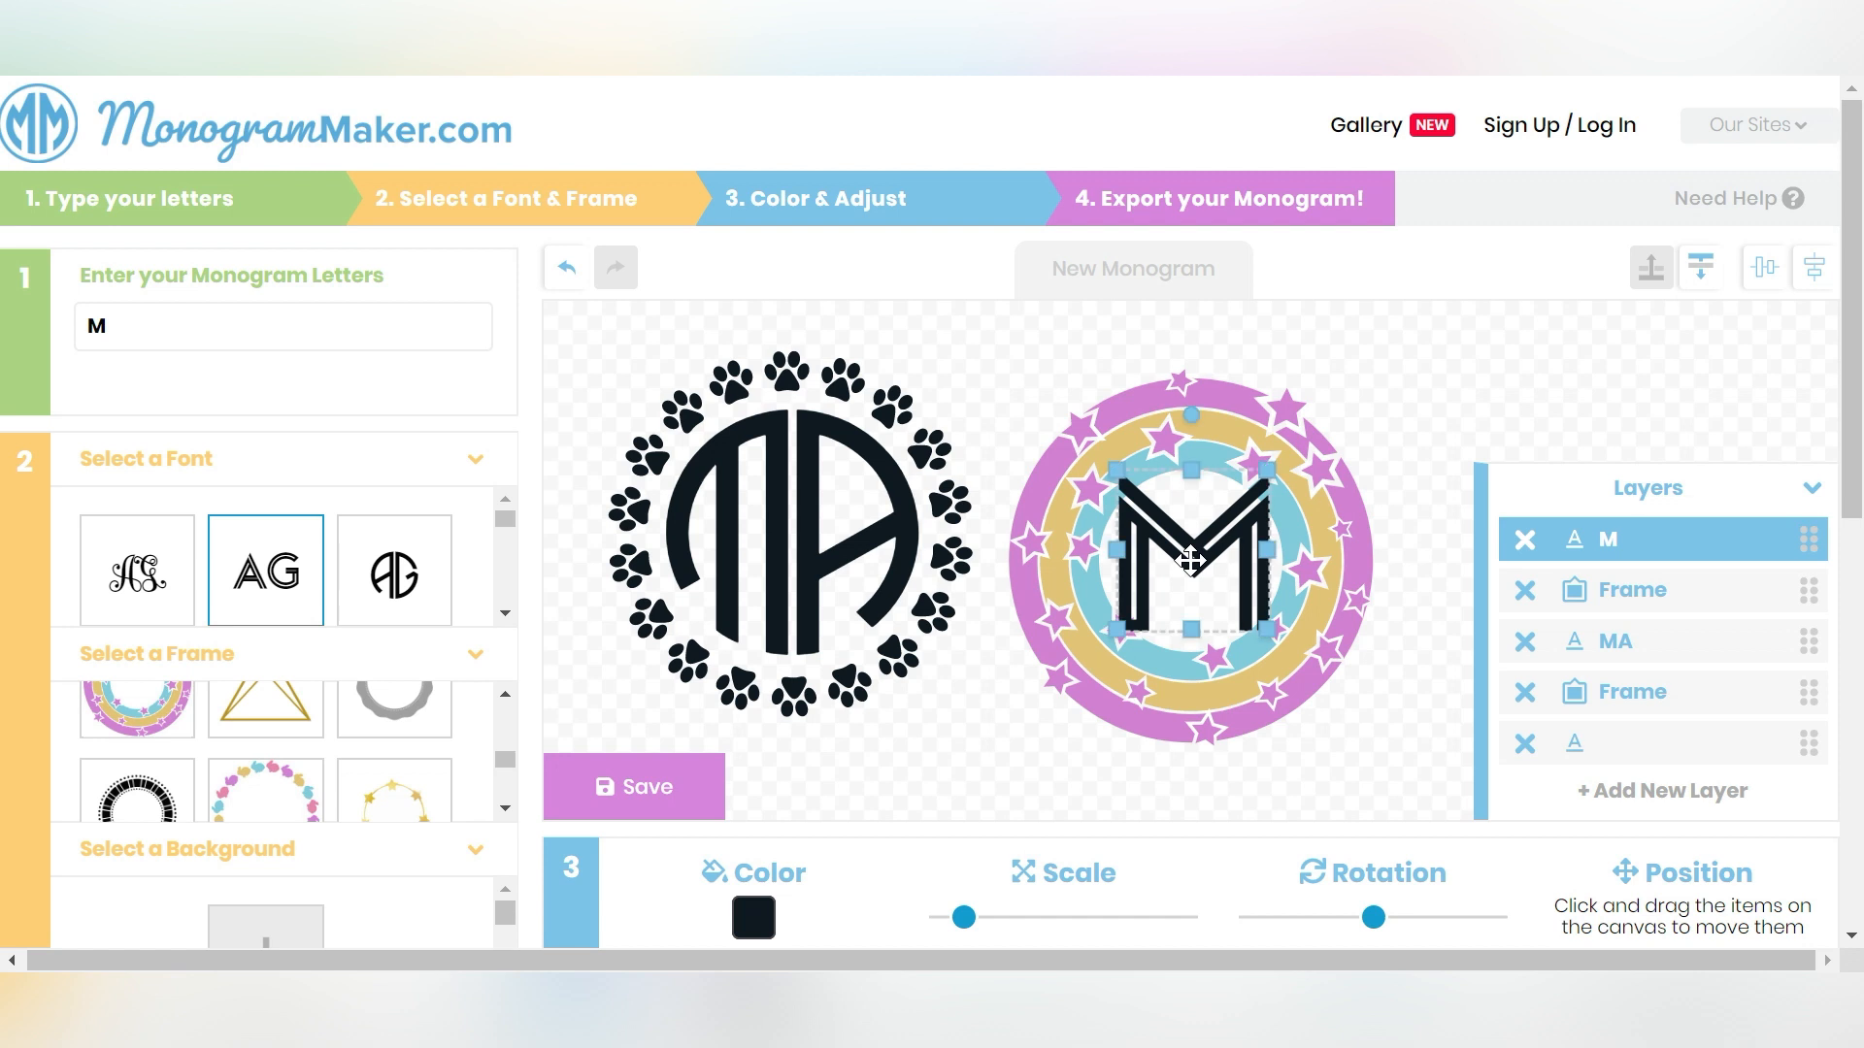
- Select the MA letters layer and center it vertically
click(1400, 351)
click(1110, 678)
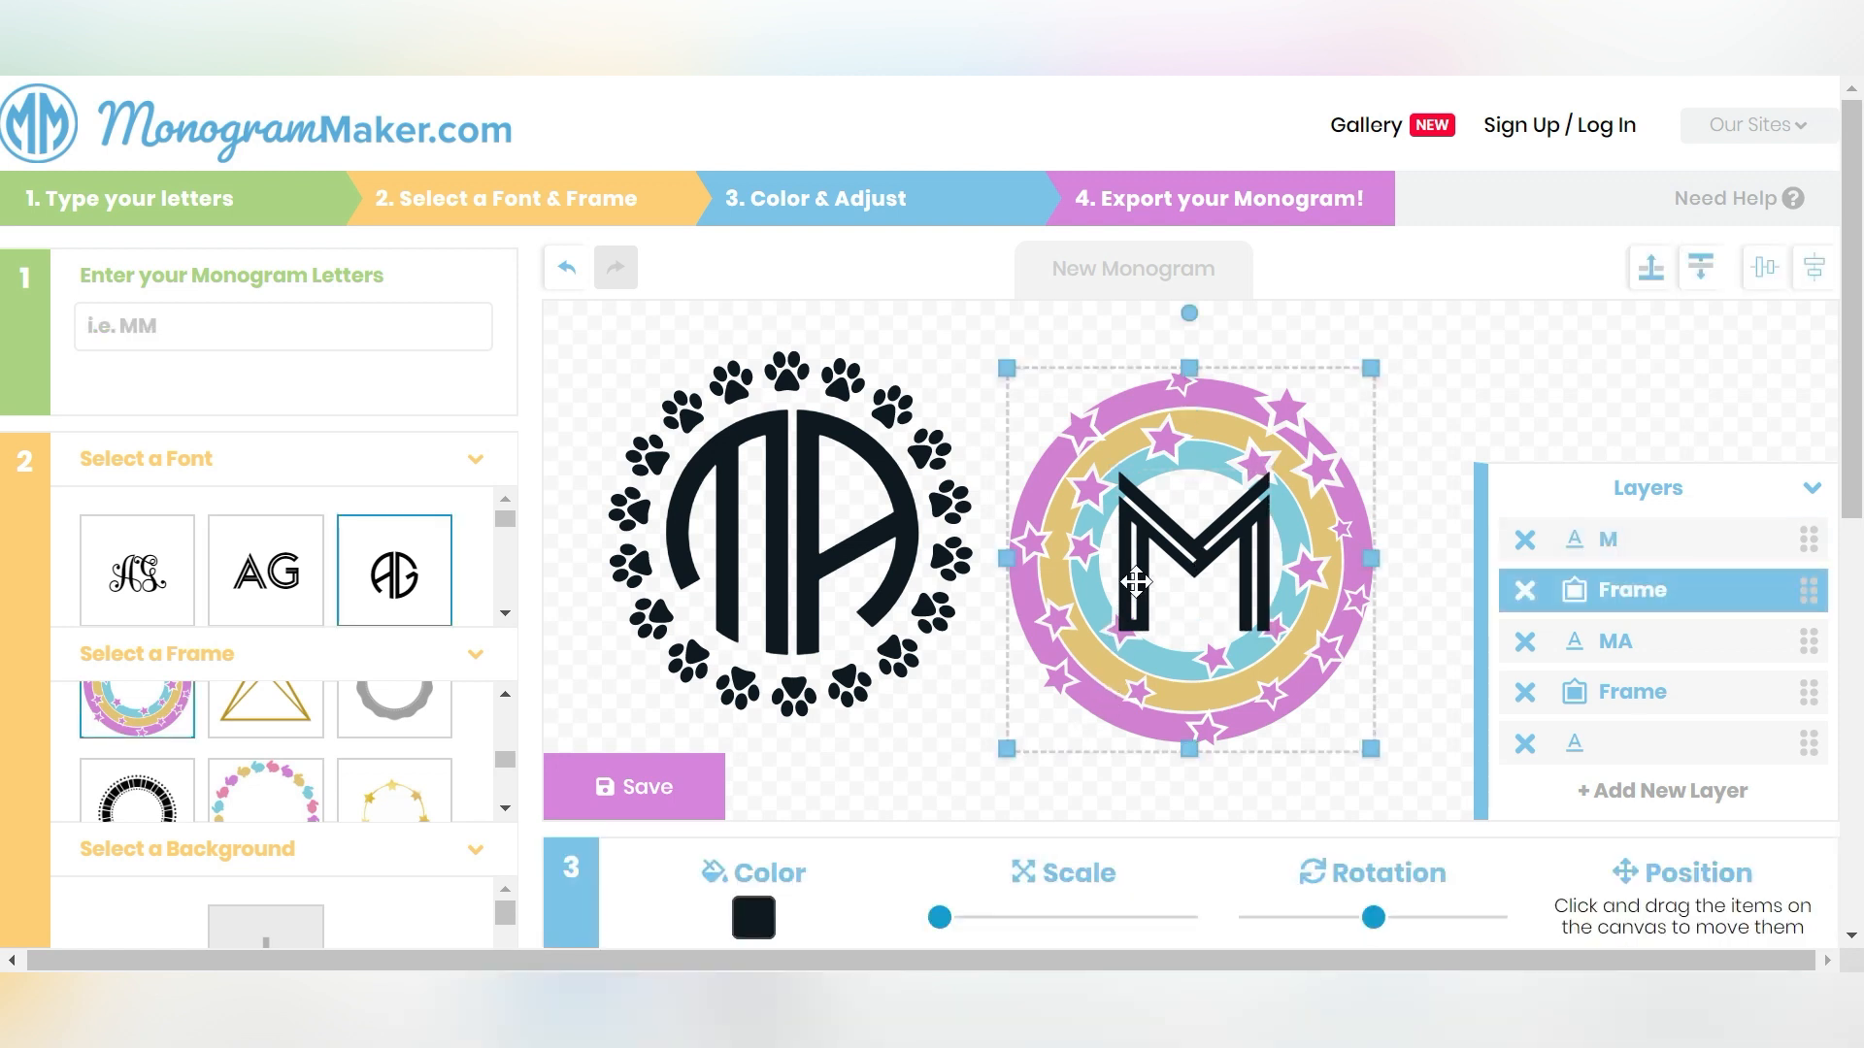
click(1626, 642)
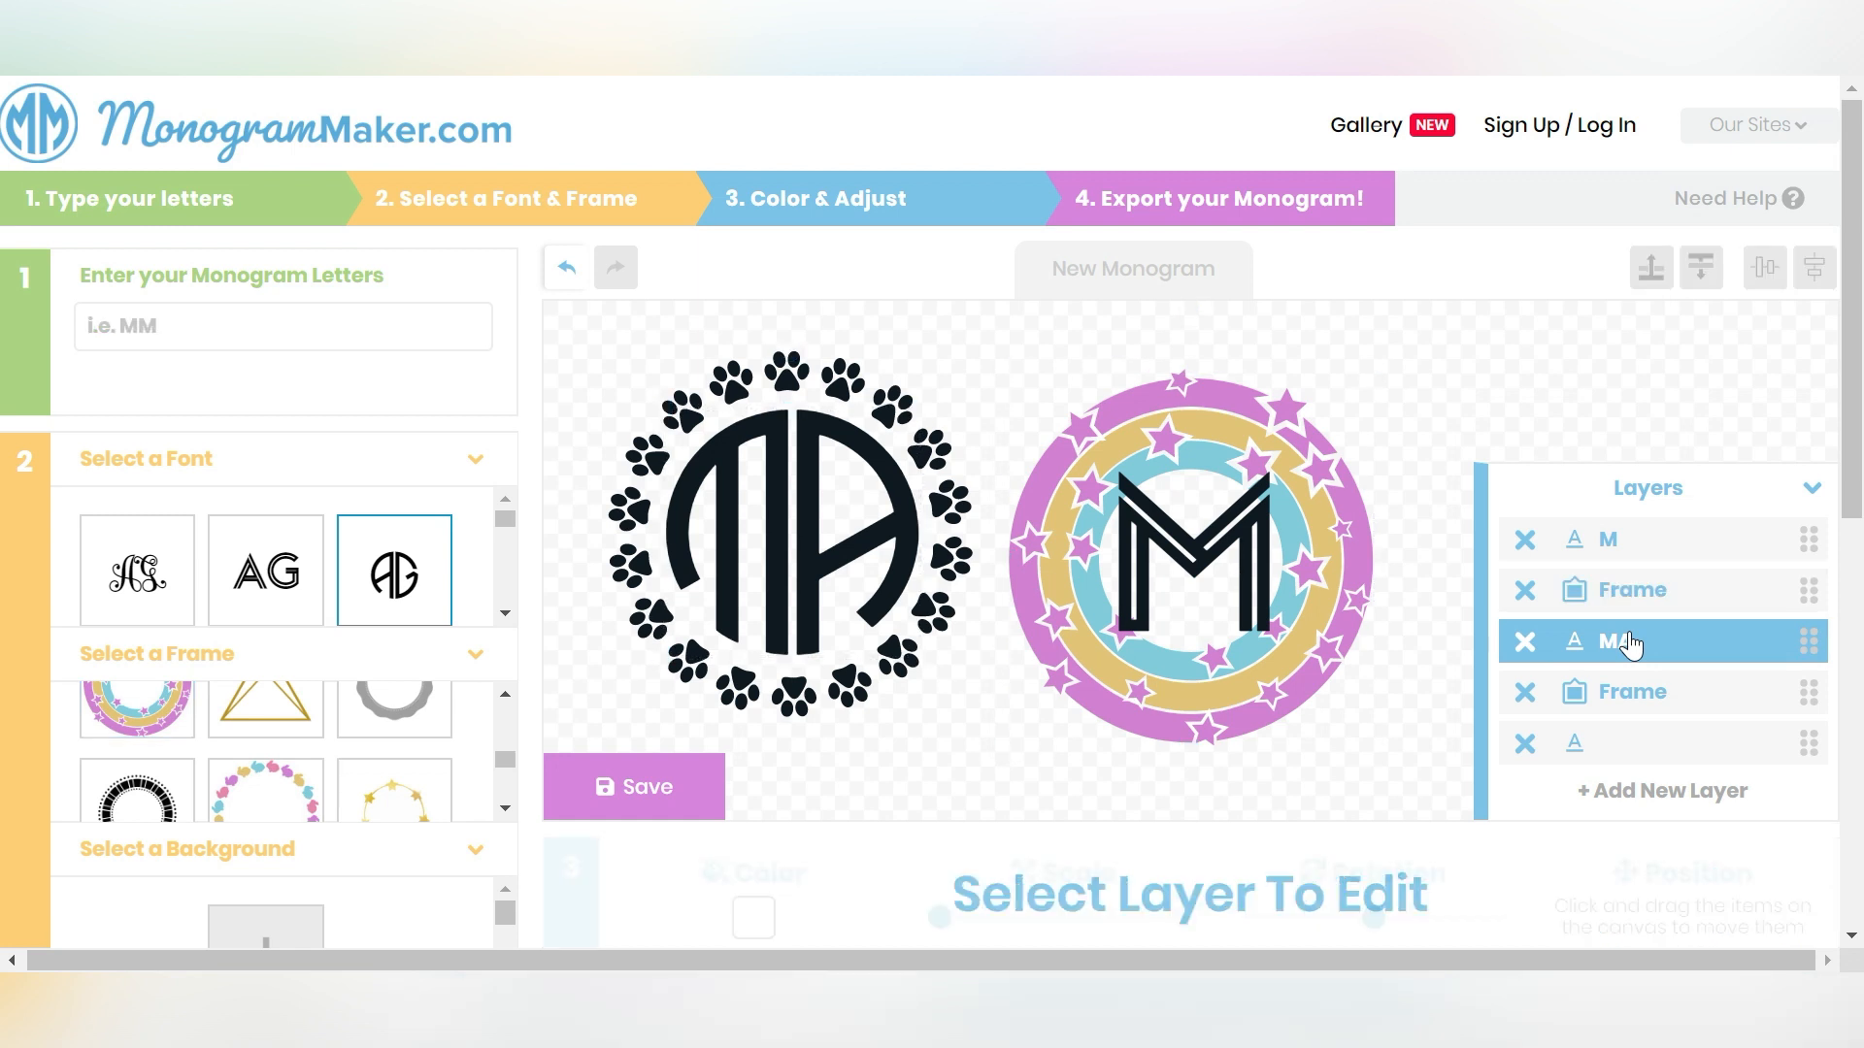
click(1631, 594)
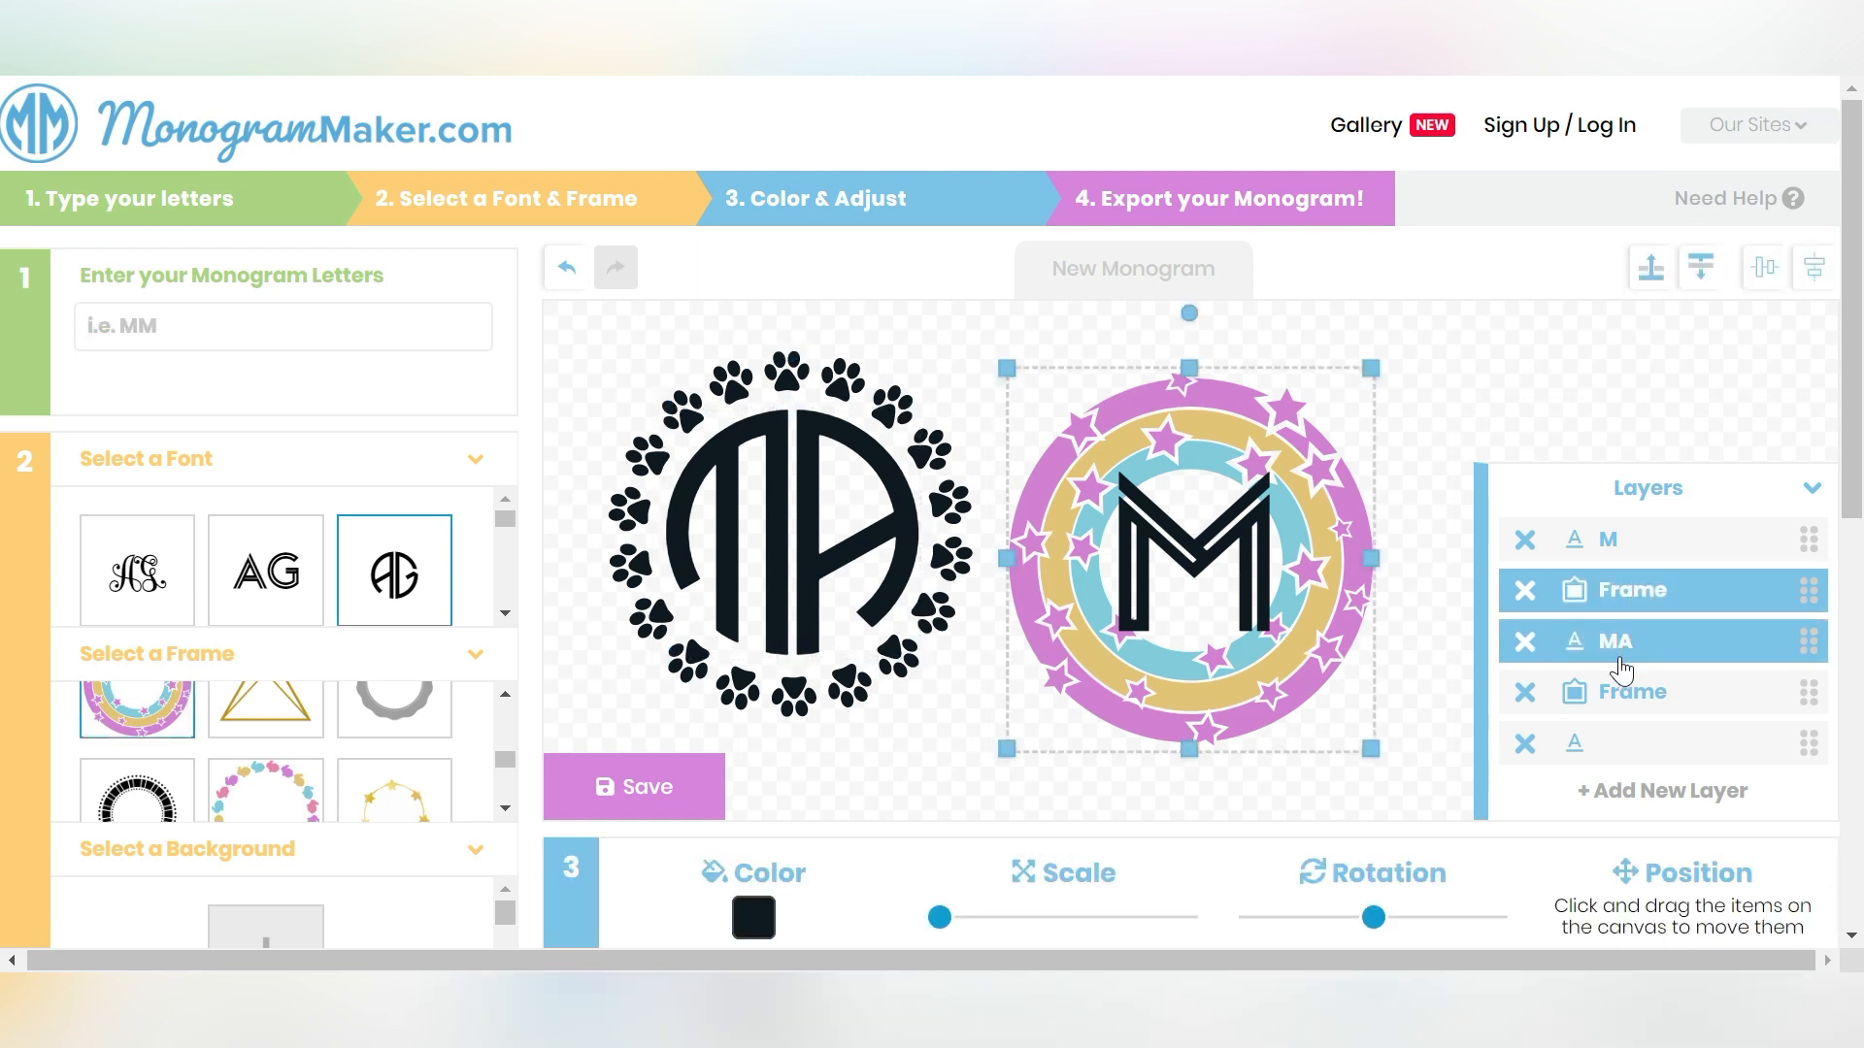
click(1607, 691)
click(1617, 652)
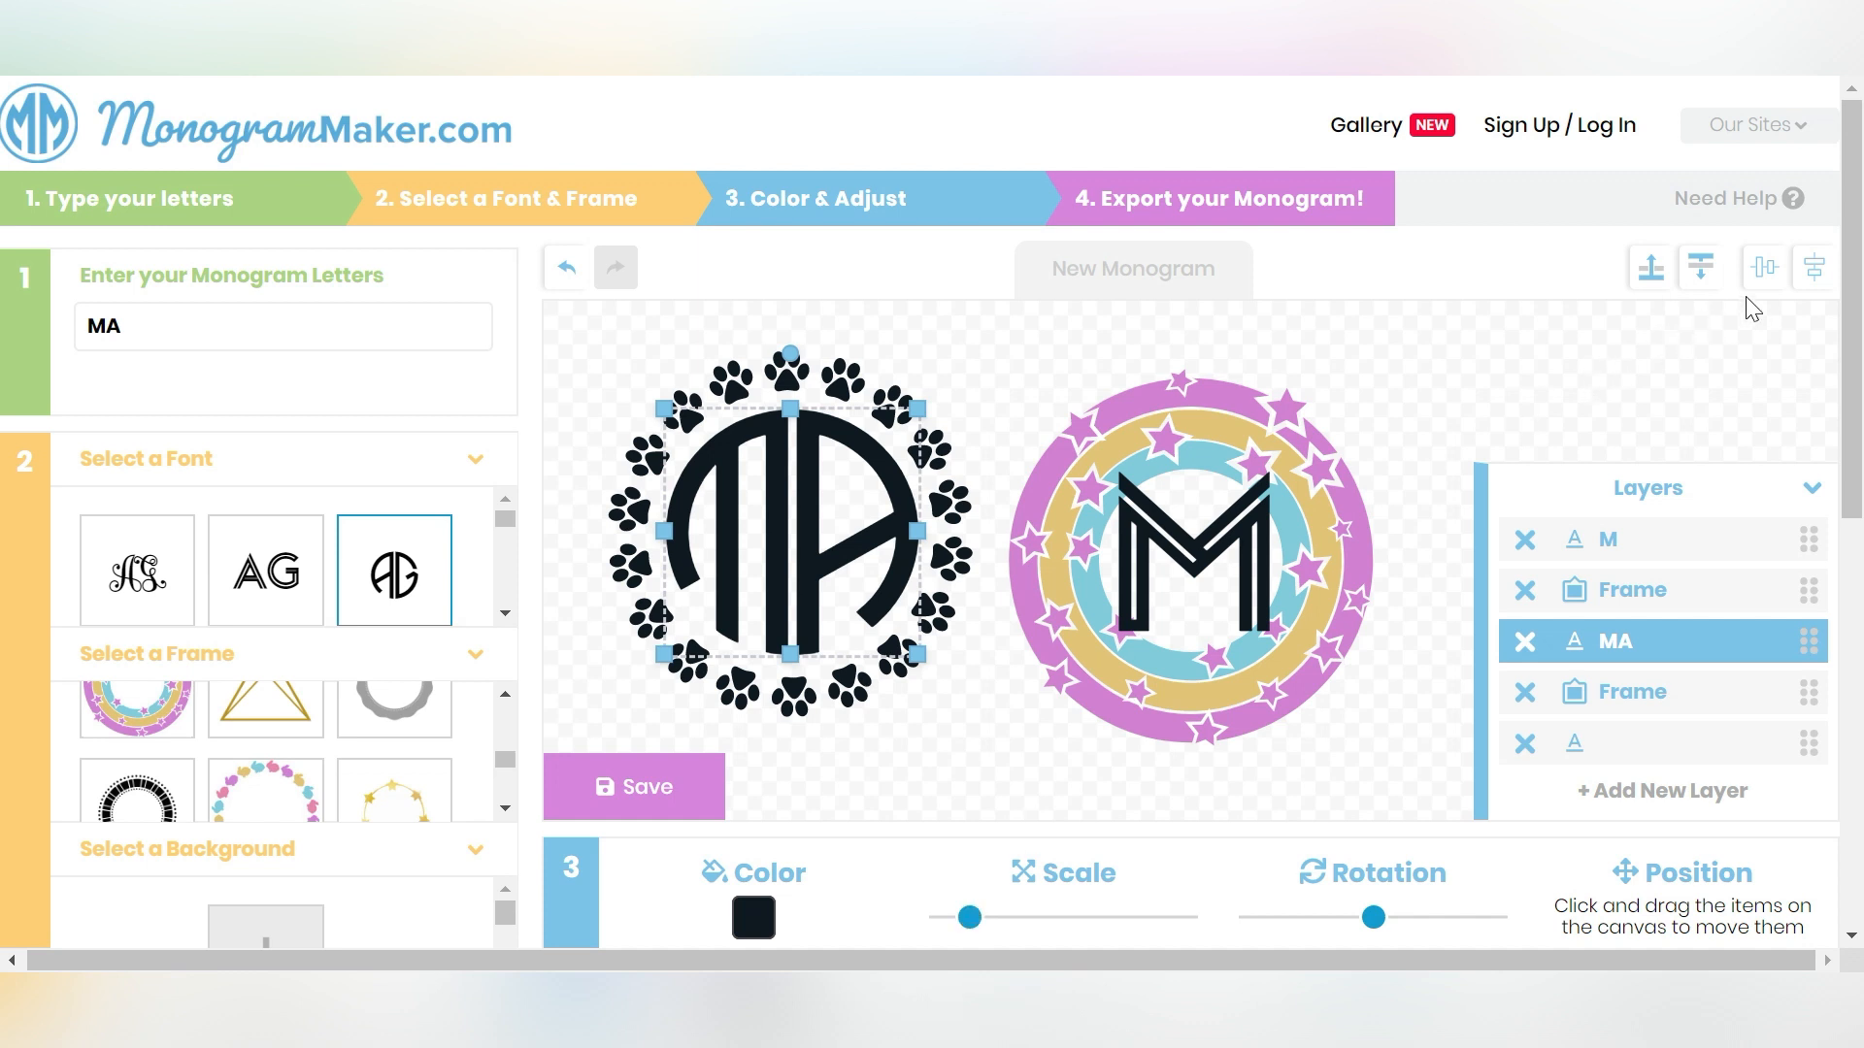
click(1764, 268)
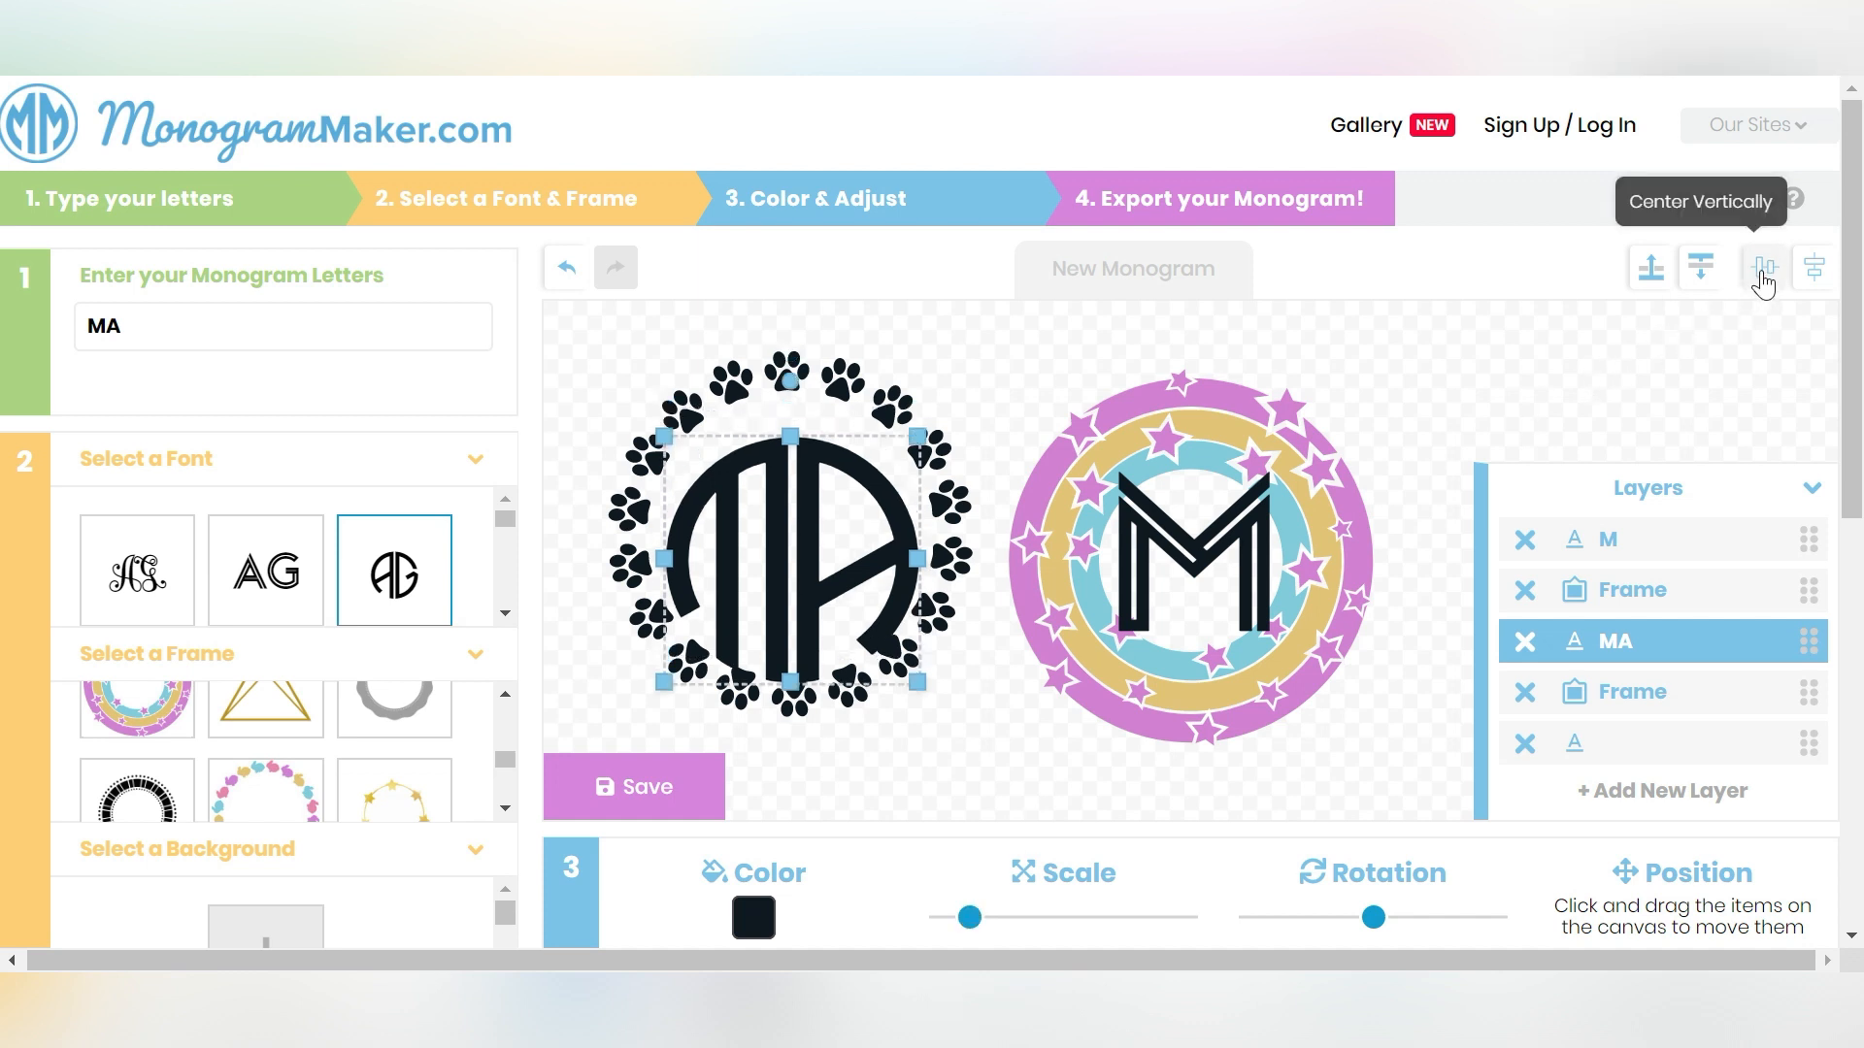
- Send the paw-print frame to the back and center it vertically
click(827, 388)
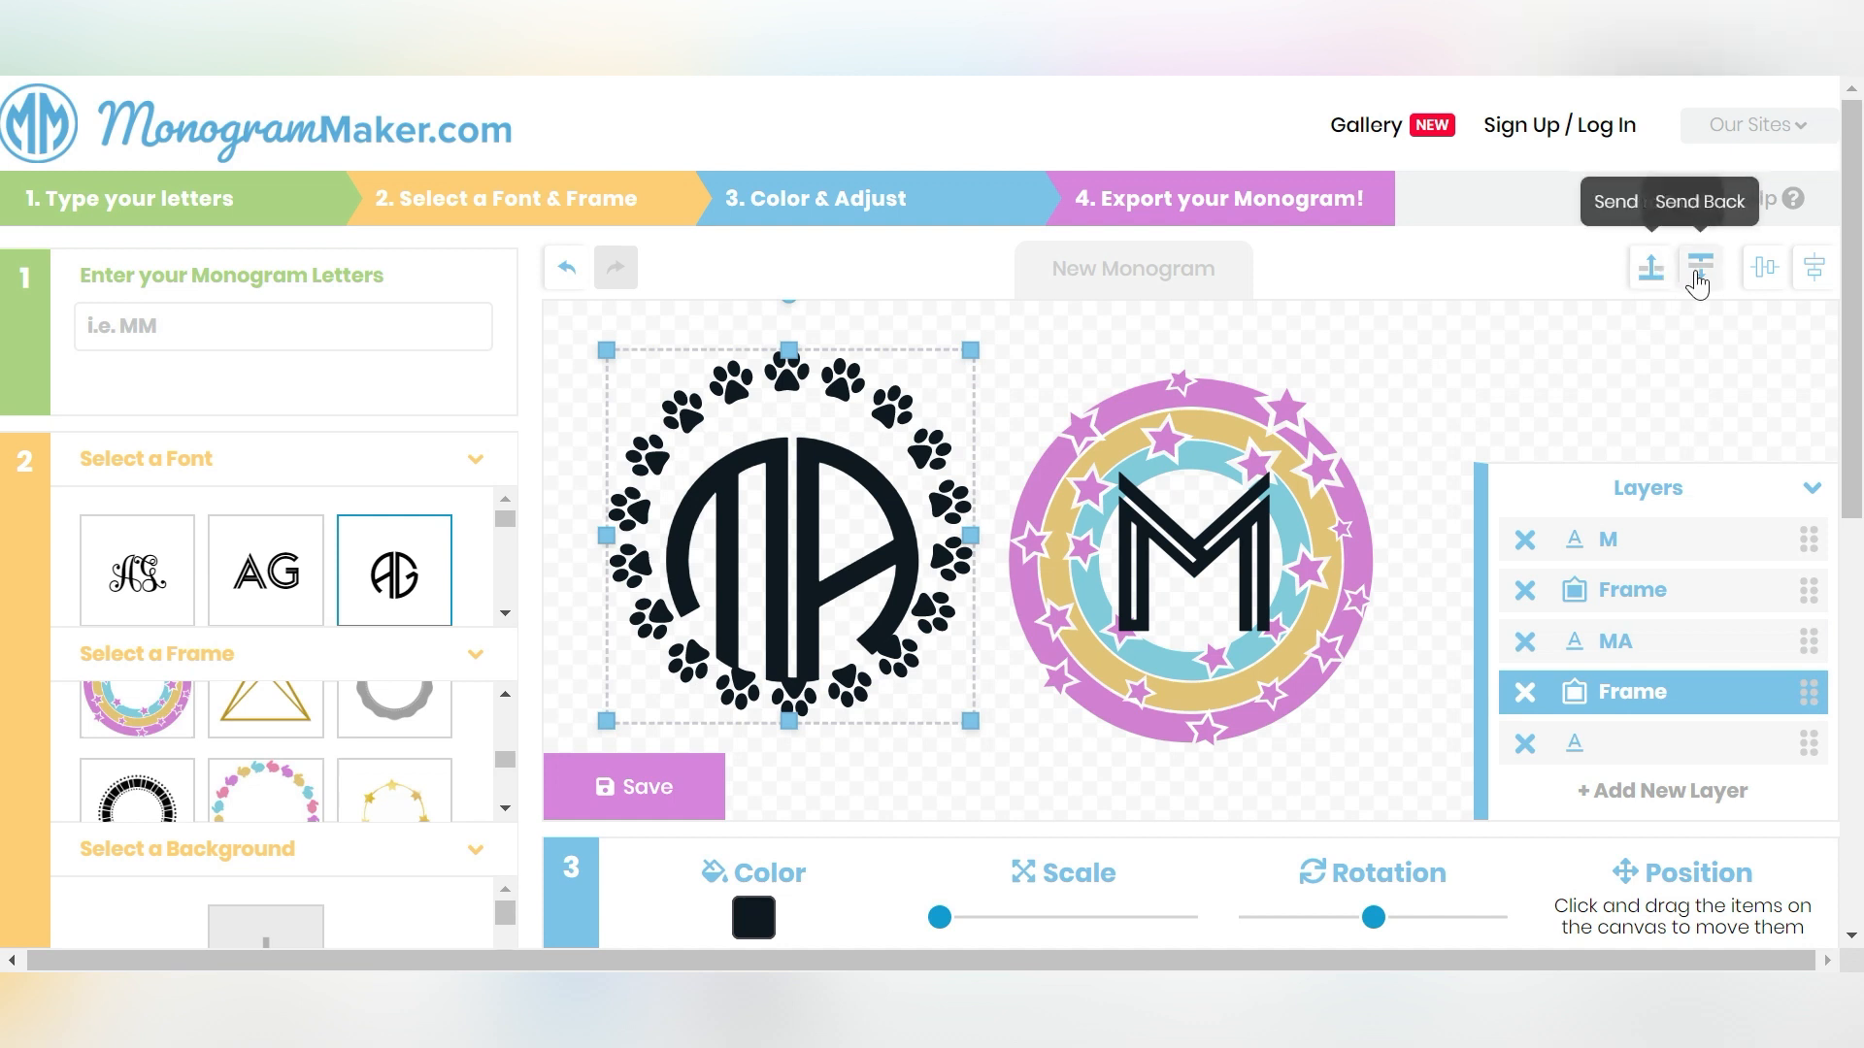
click(1689, 281)
click(1757, 282)
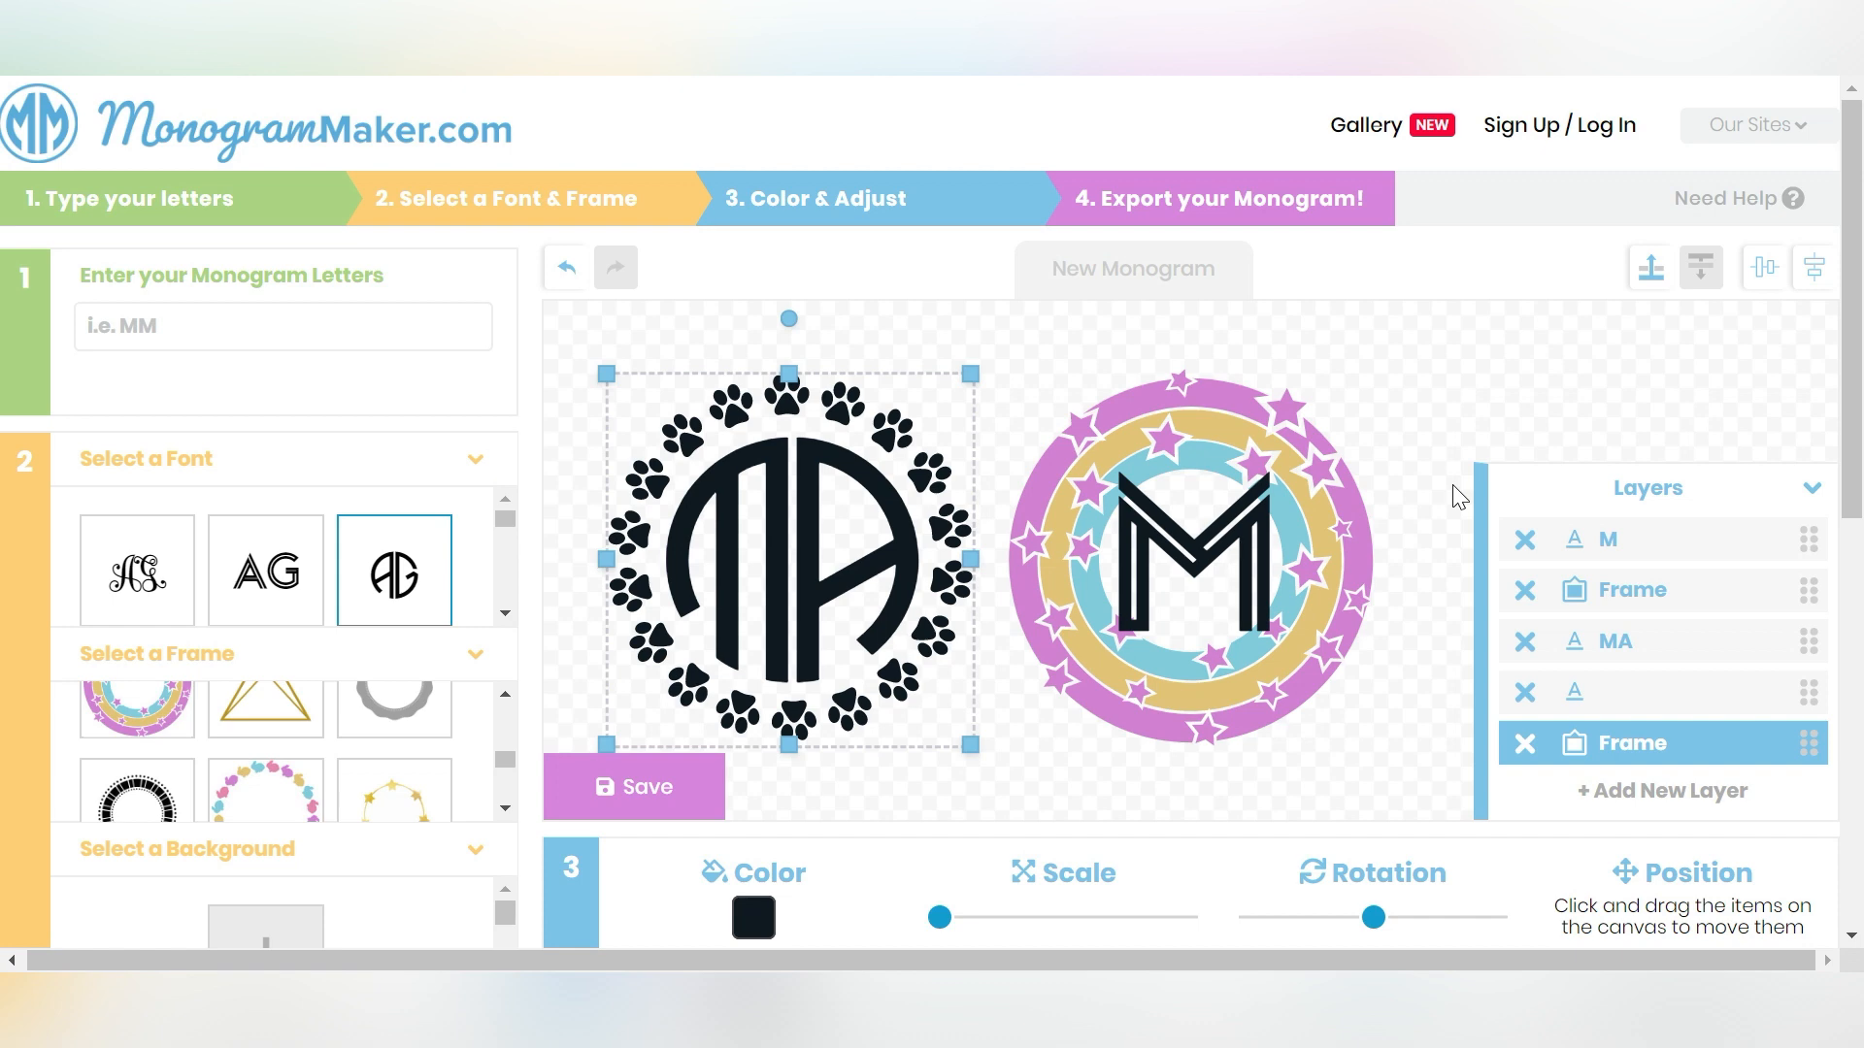
- Open the export dialog, name the file MA Monogram and set the file type to SVG
click(653, 795)
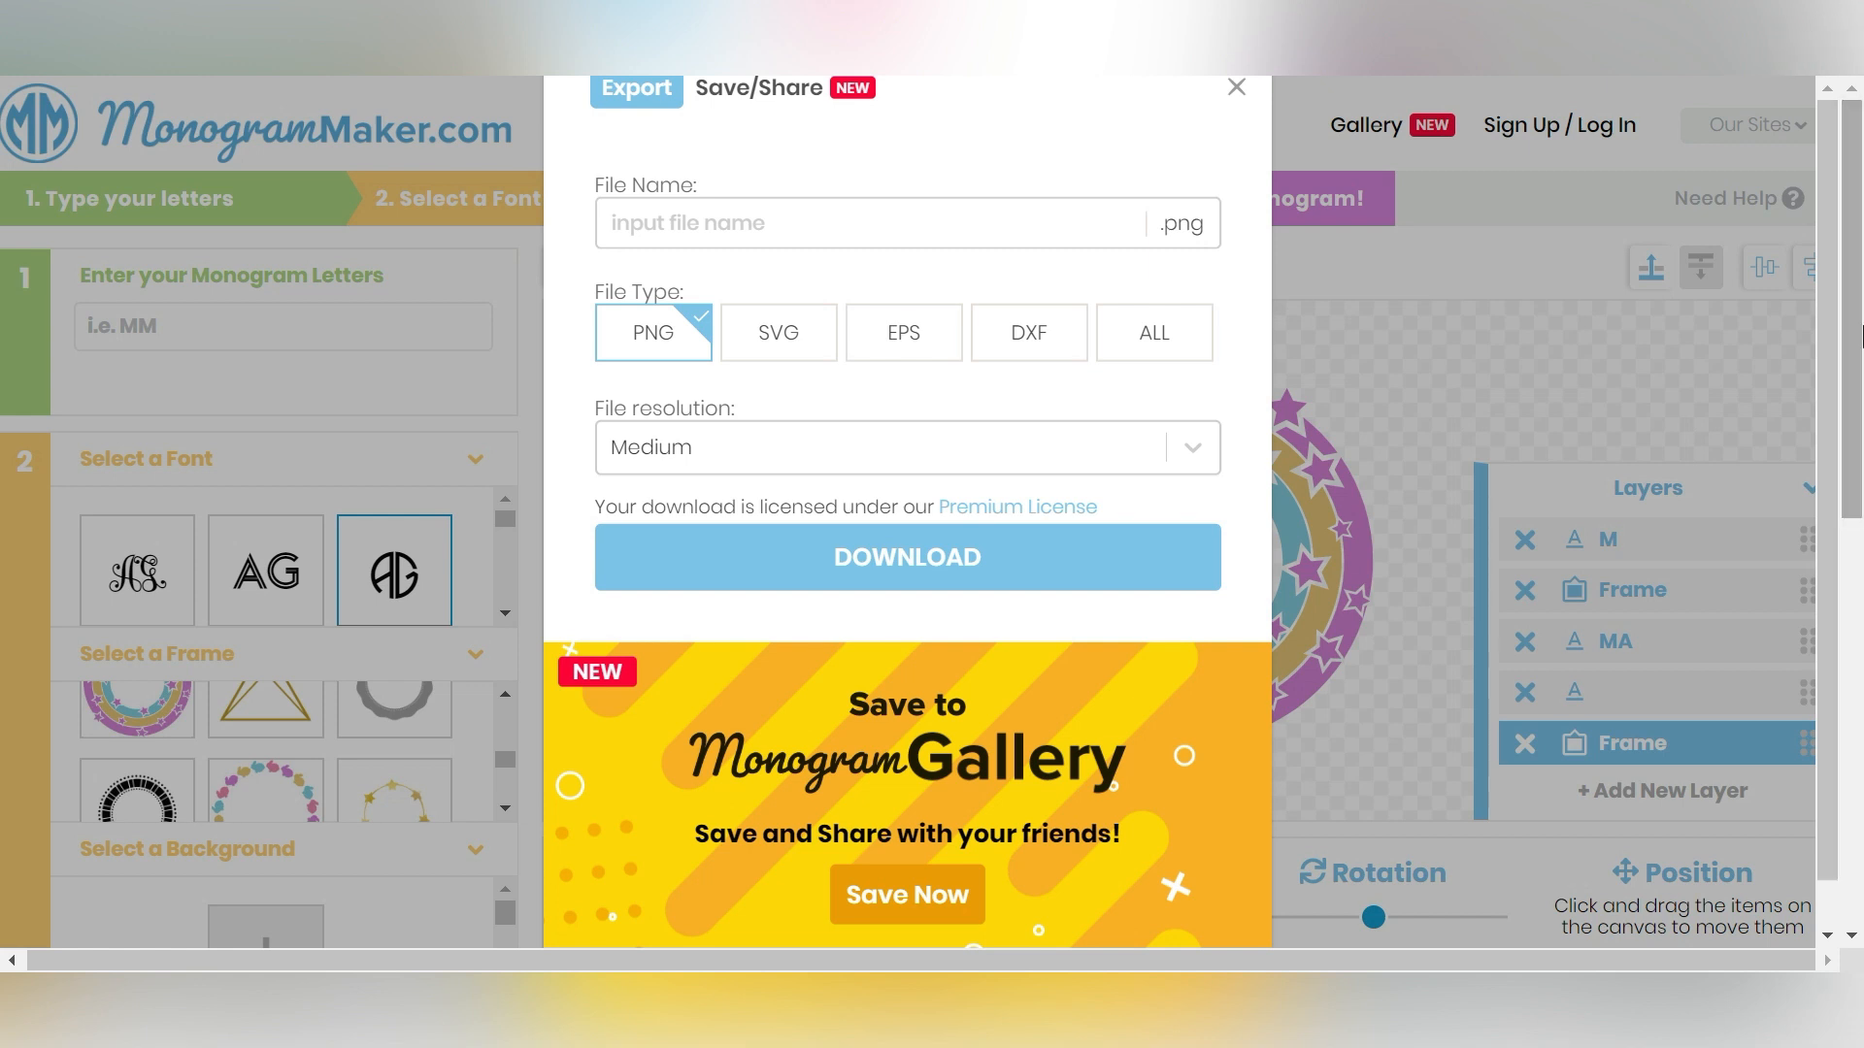
click(740, 93)
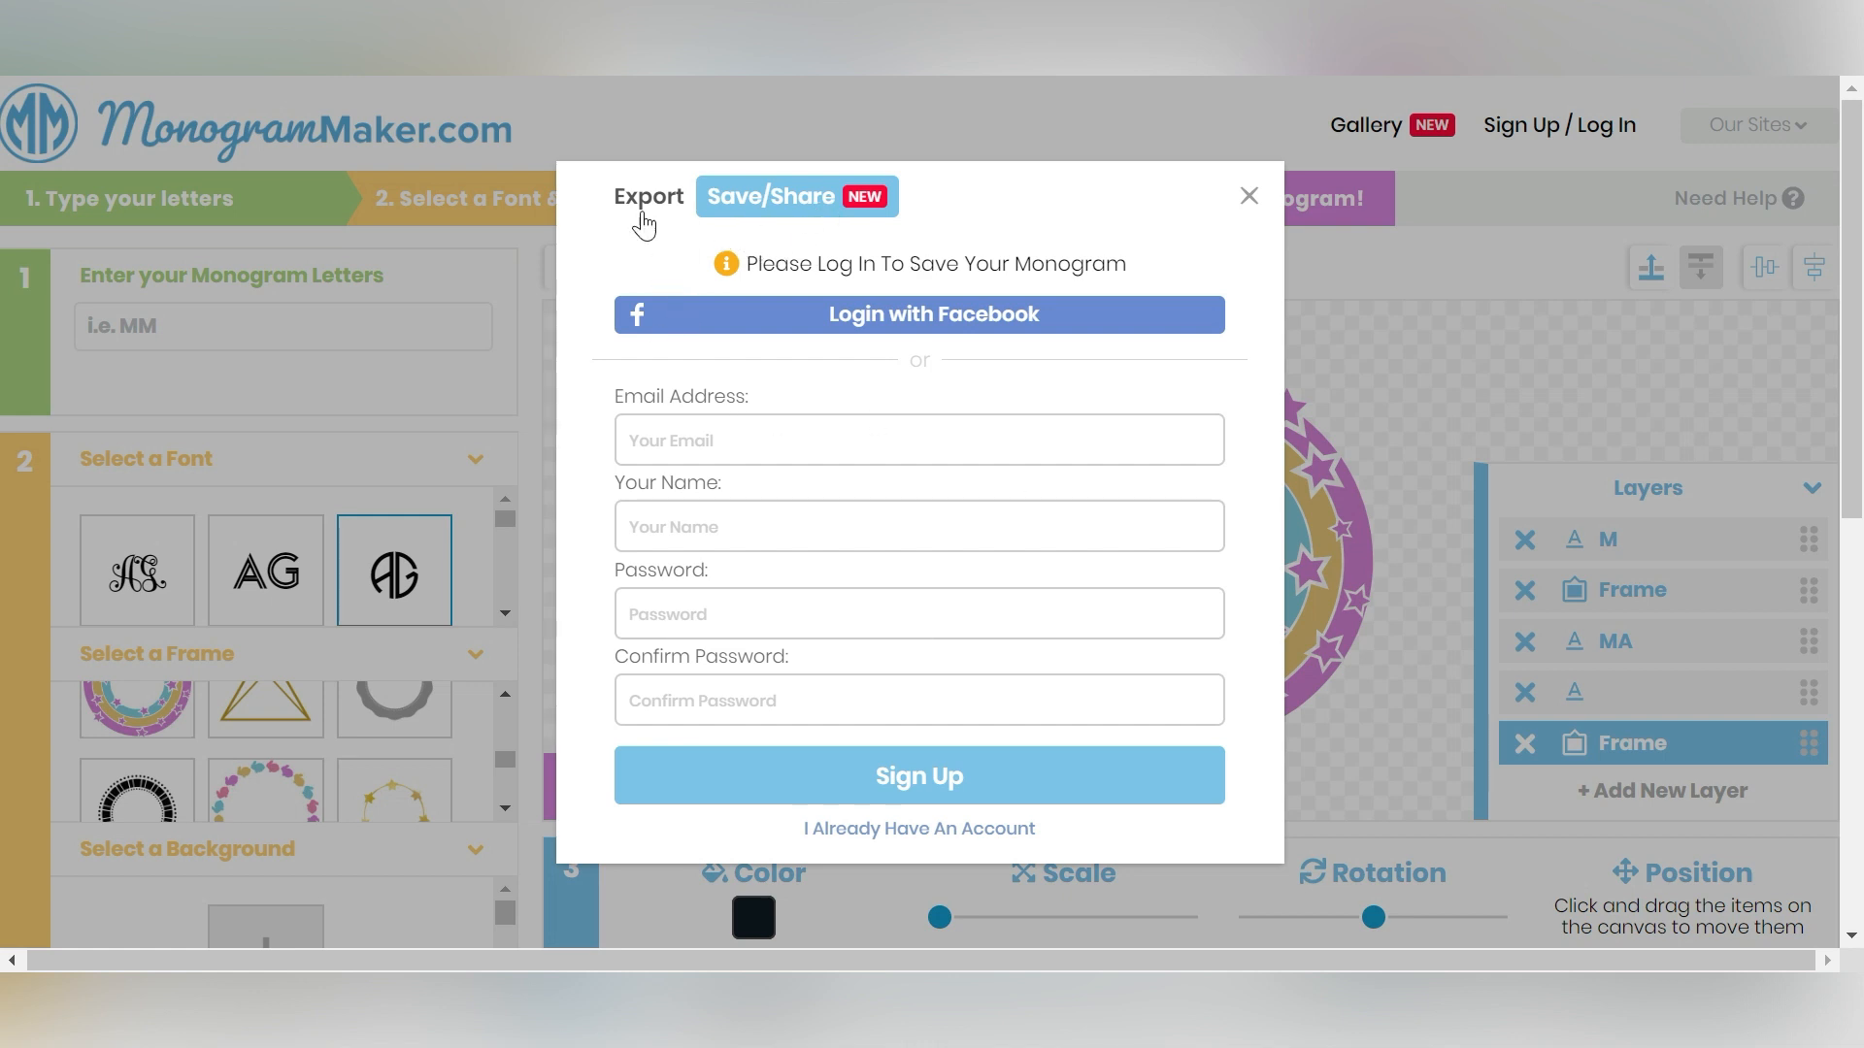
click(647, 197)
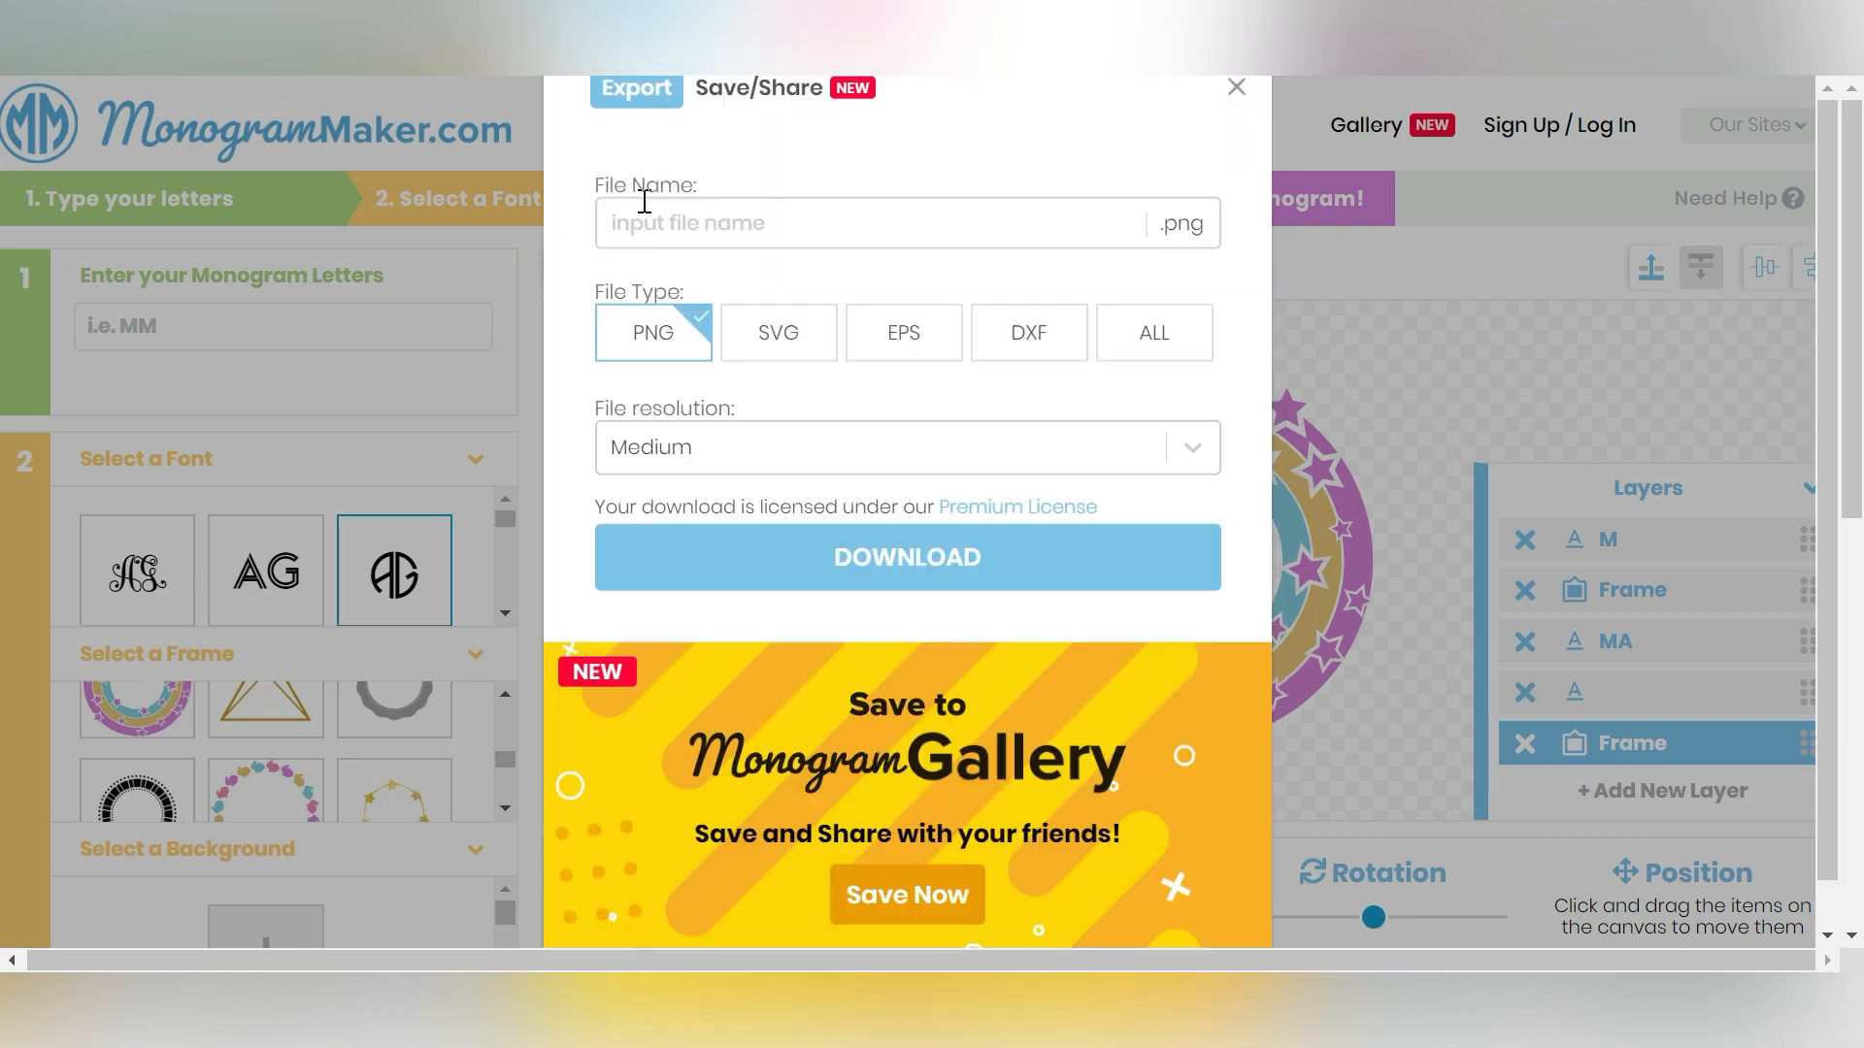
click(737, 229)
text(MA Monogram)
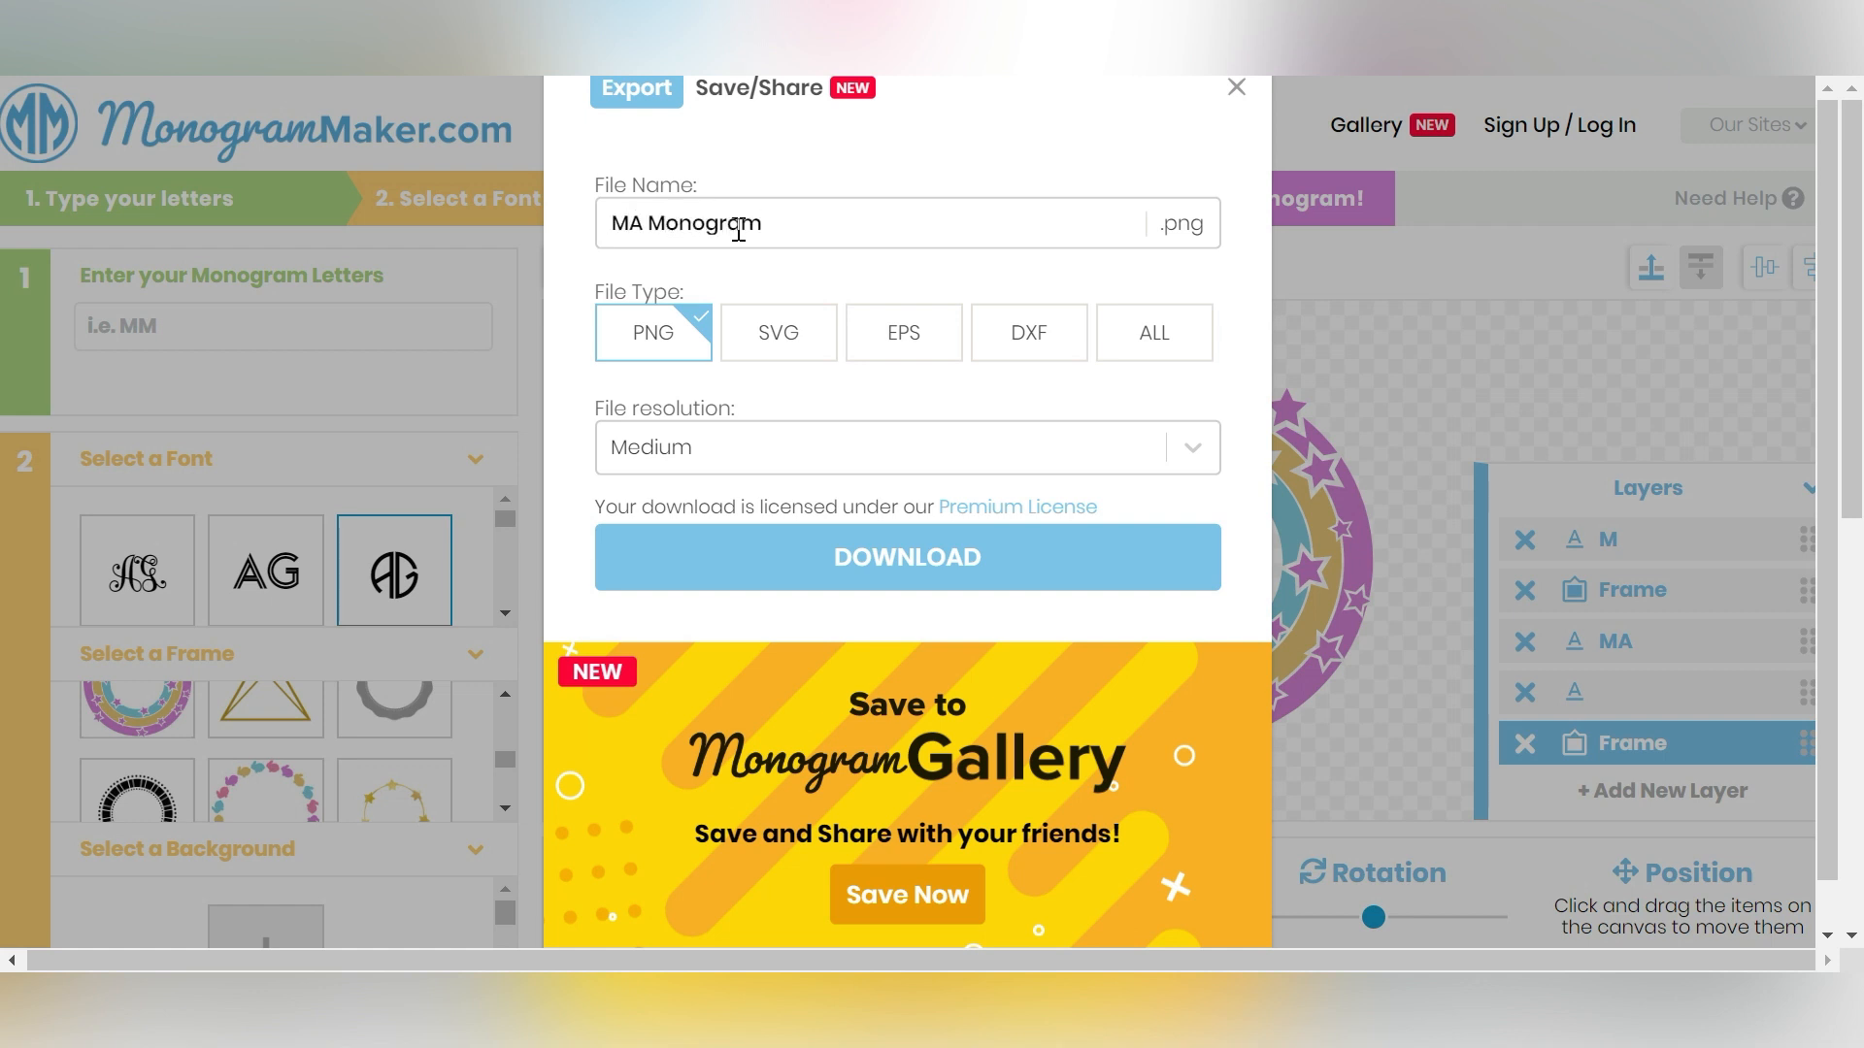
click(776, 334)
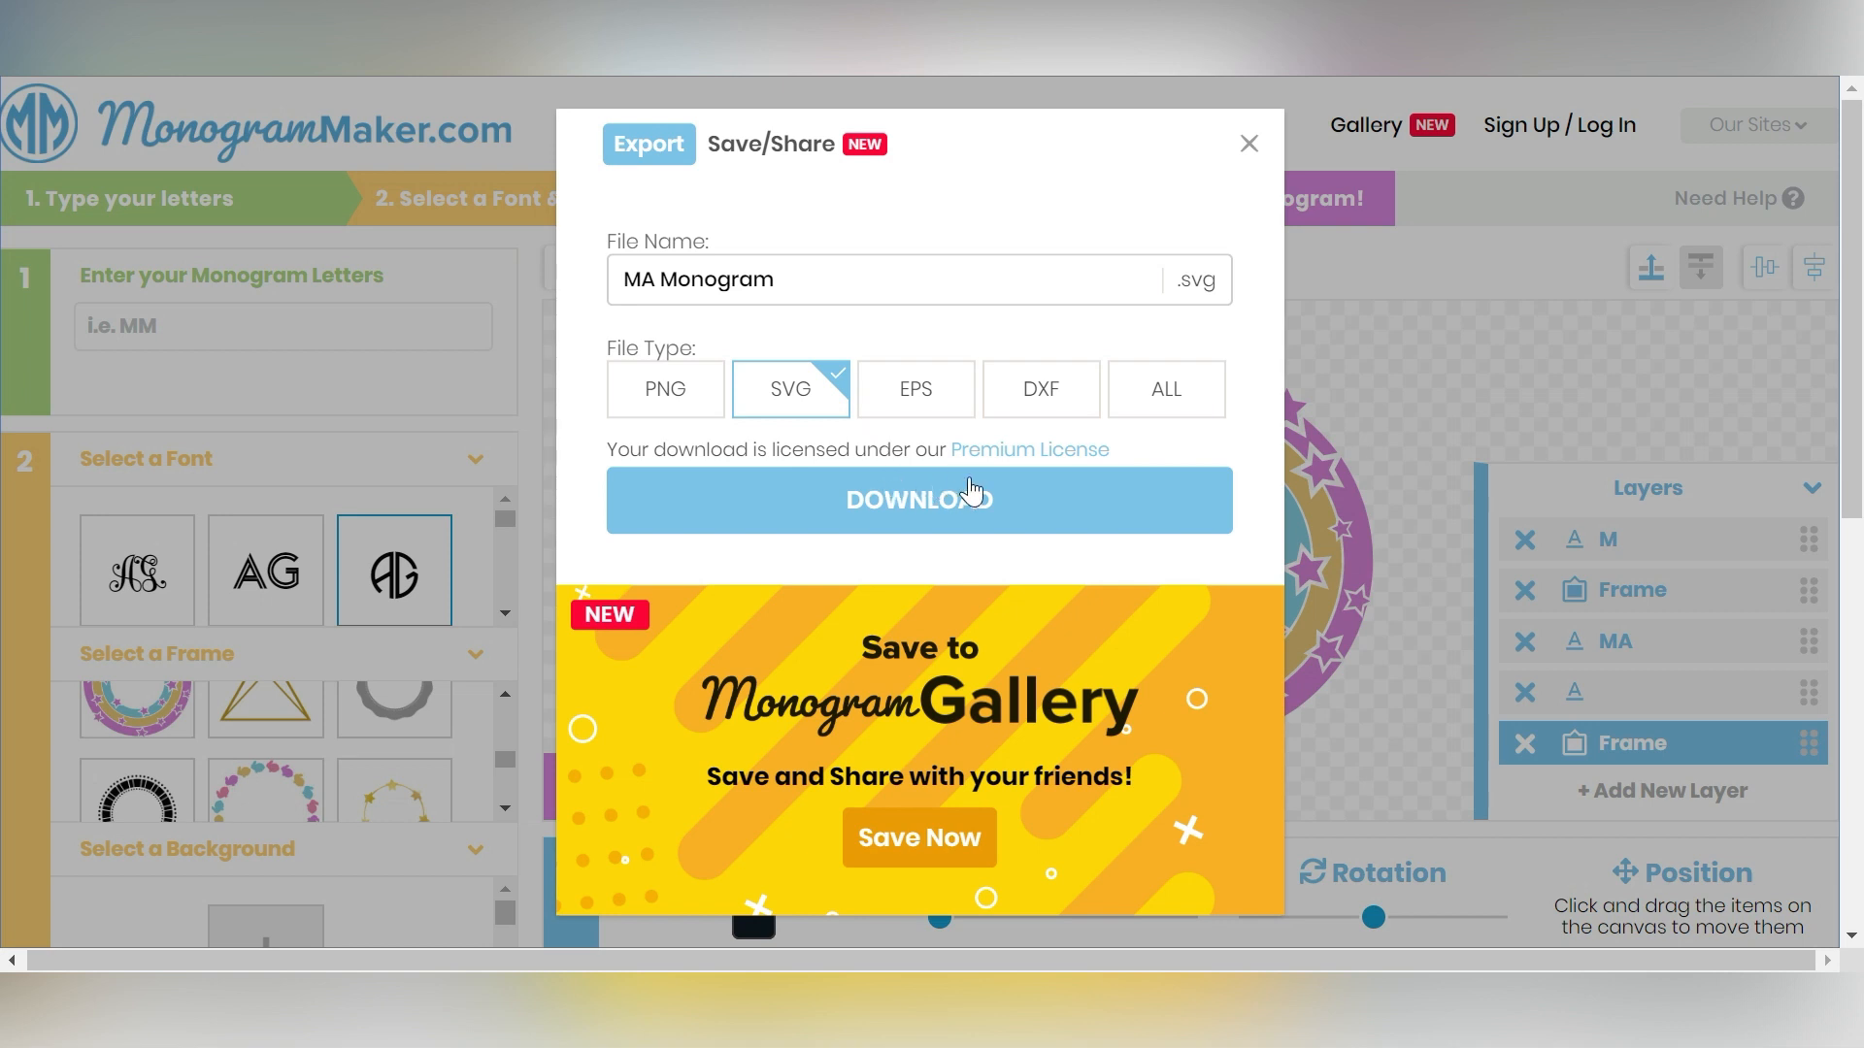
- Download the monogram as an SVG file
click(1033, 396)
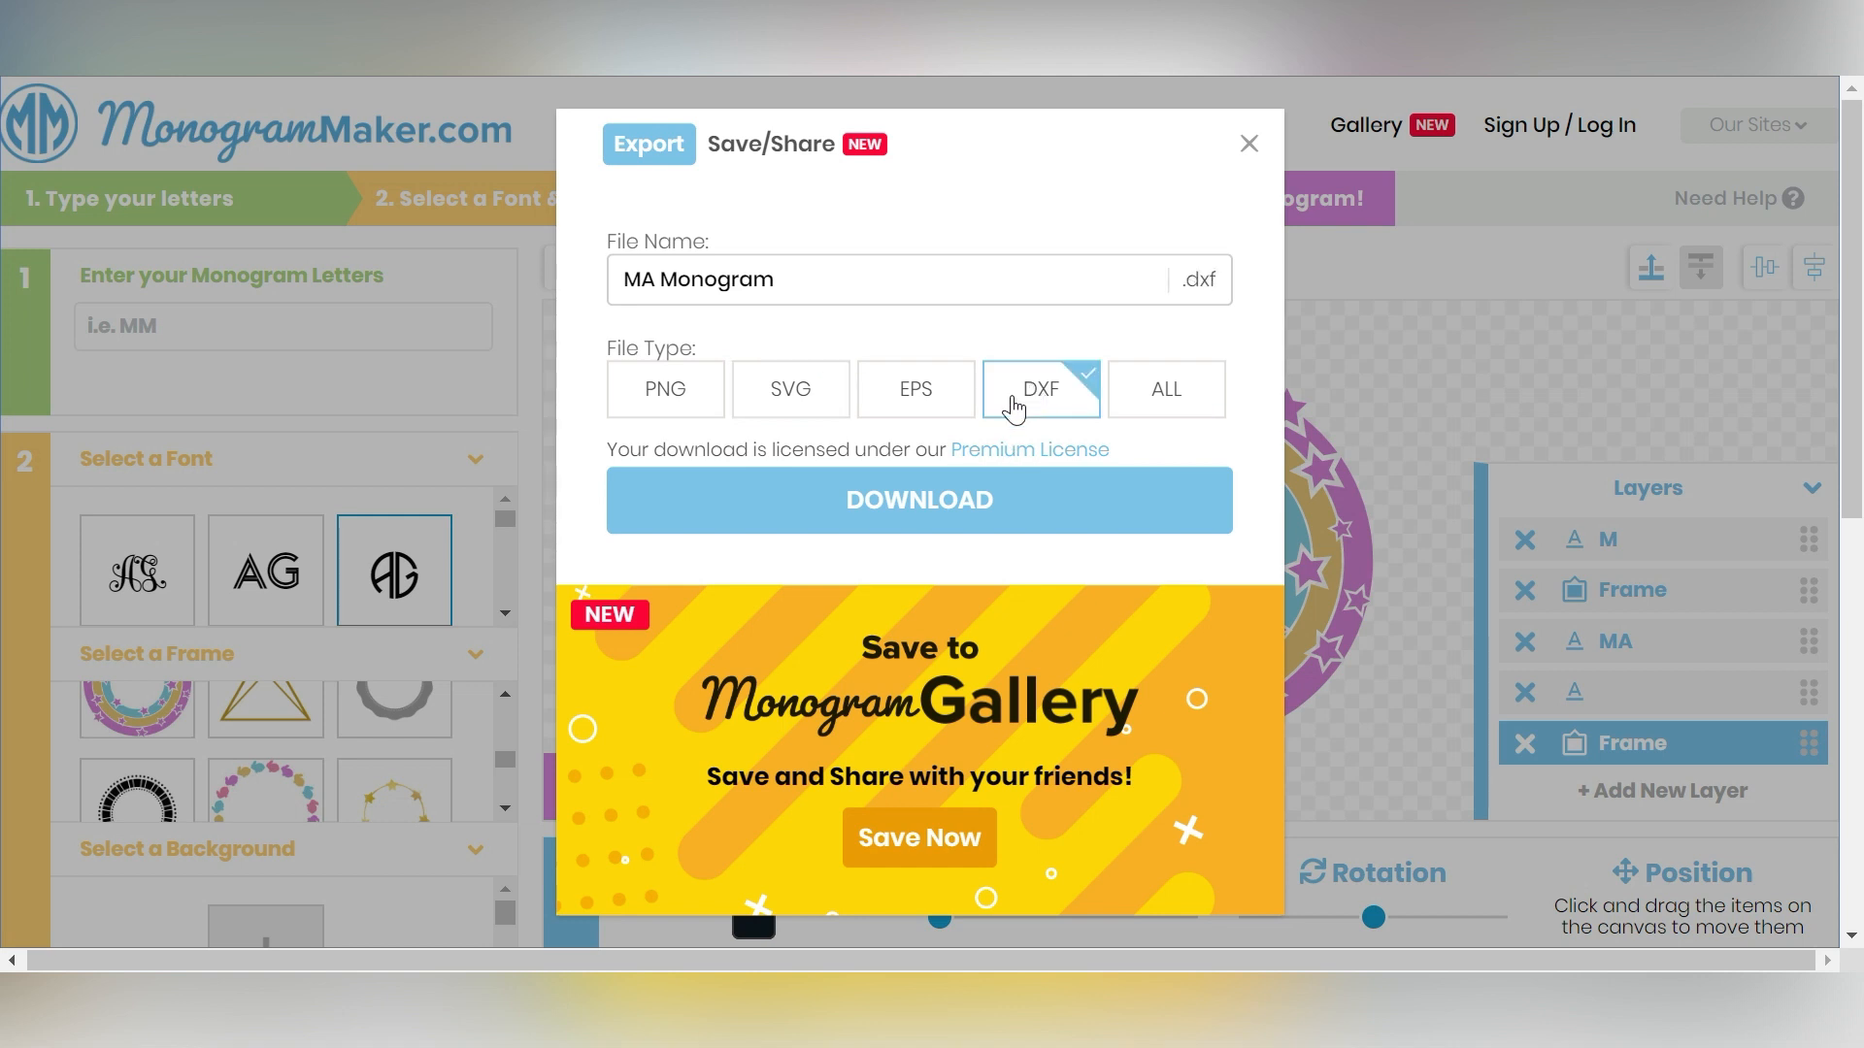
click(779, 400)
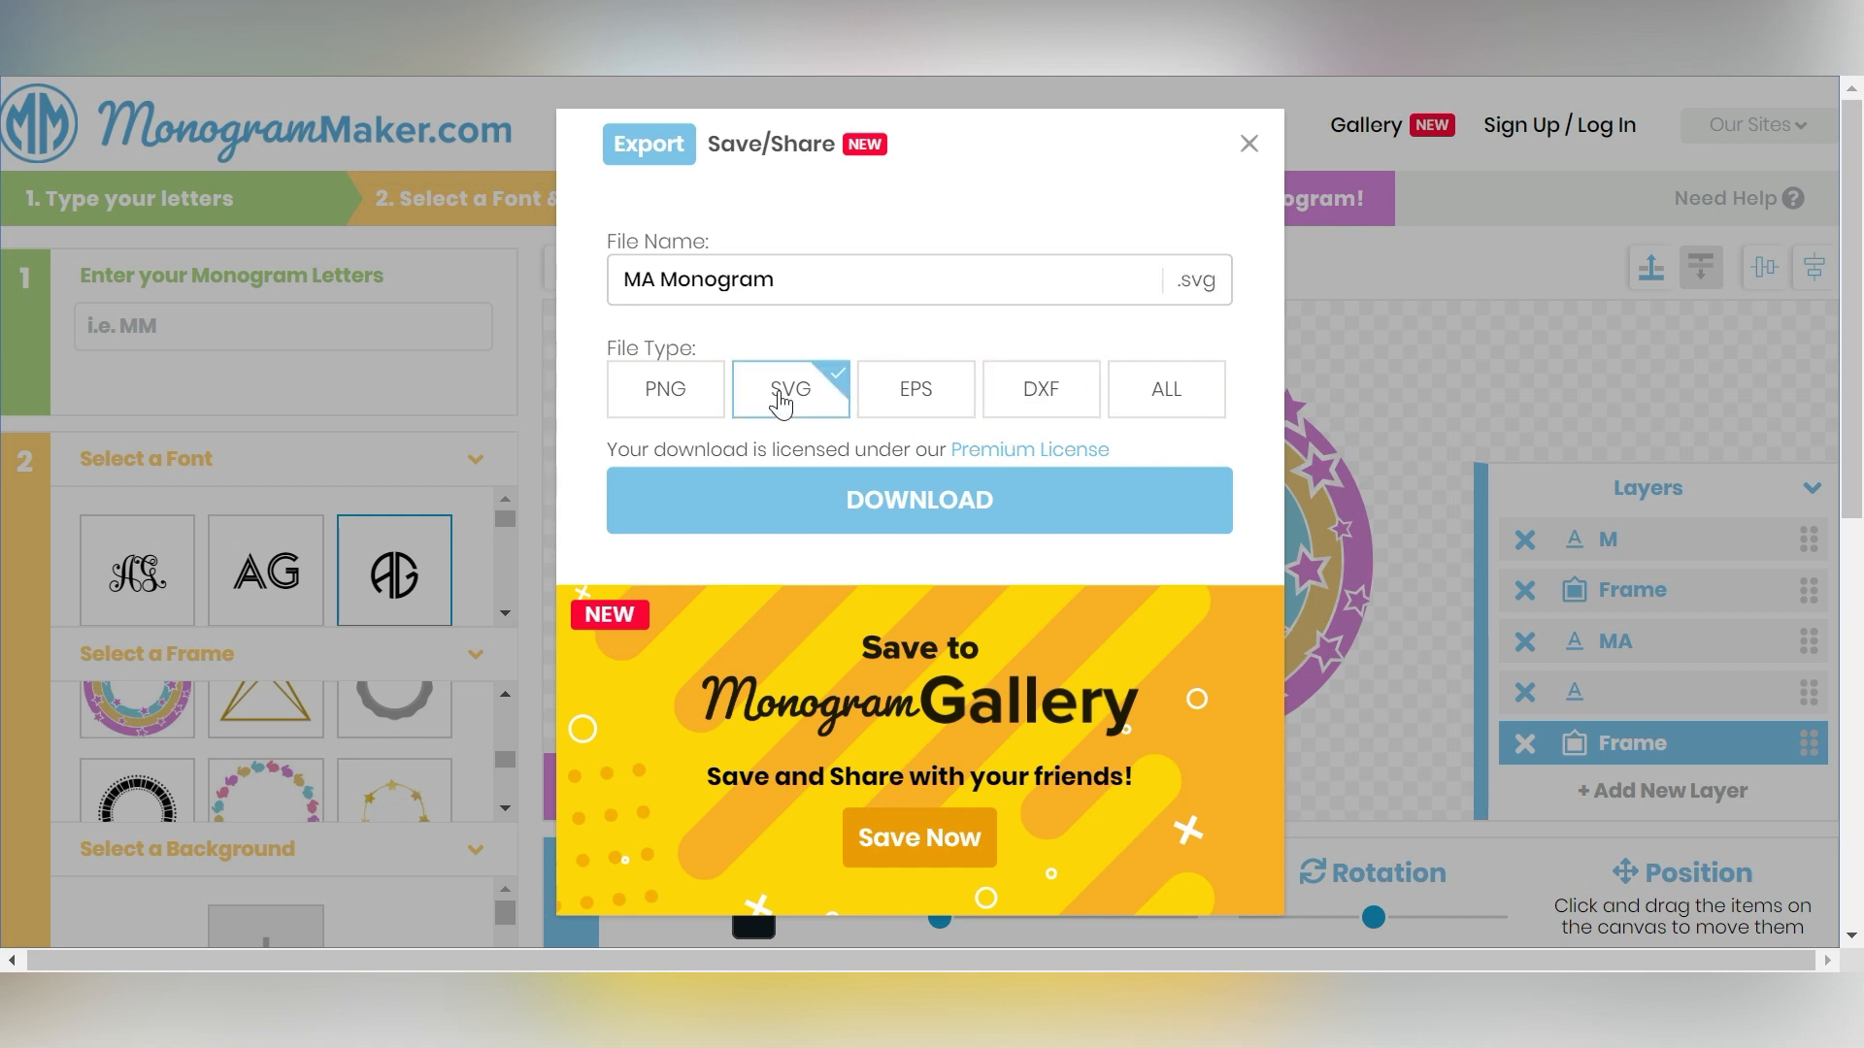
click(831, 503)
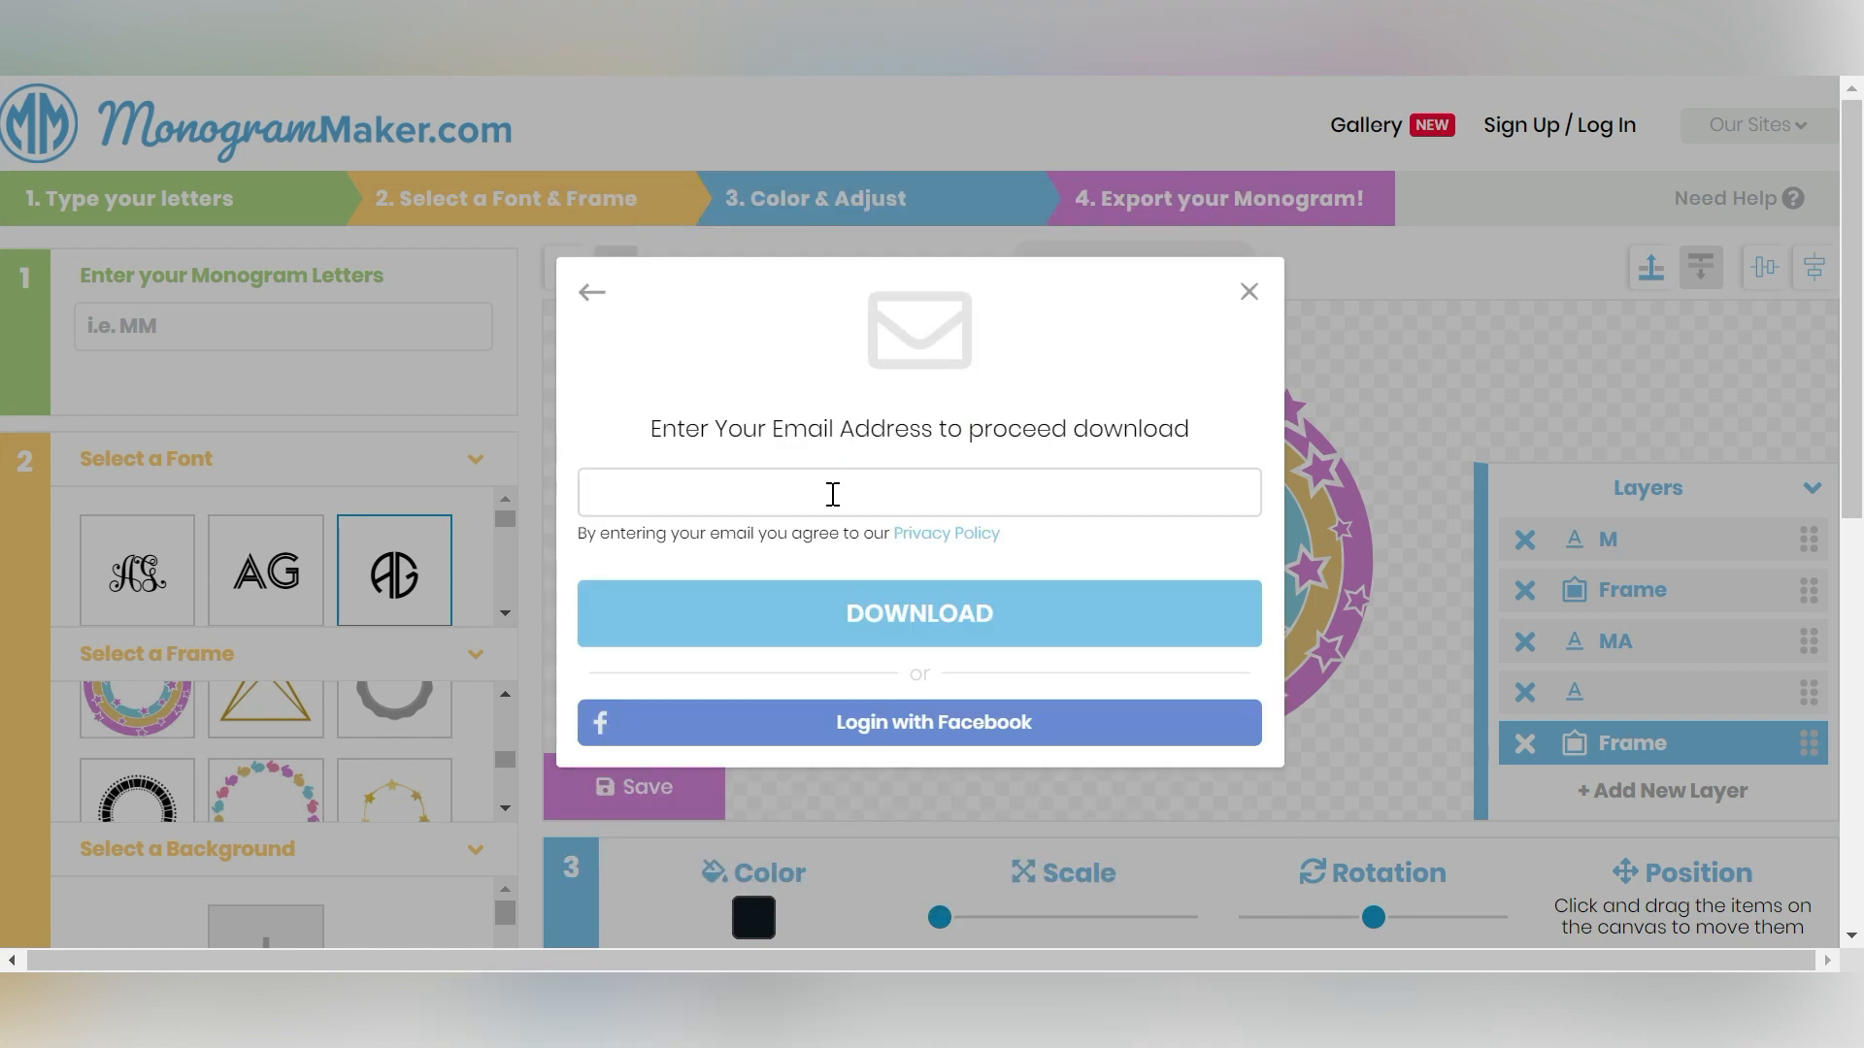
- Enter the e-mail address in the download prompt and download the monogram
click(832, 494)
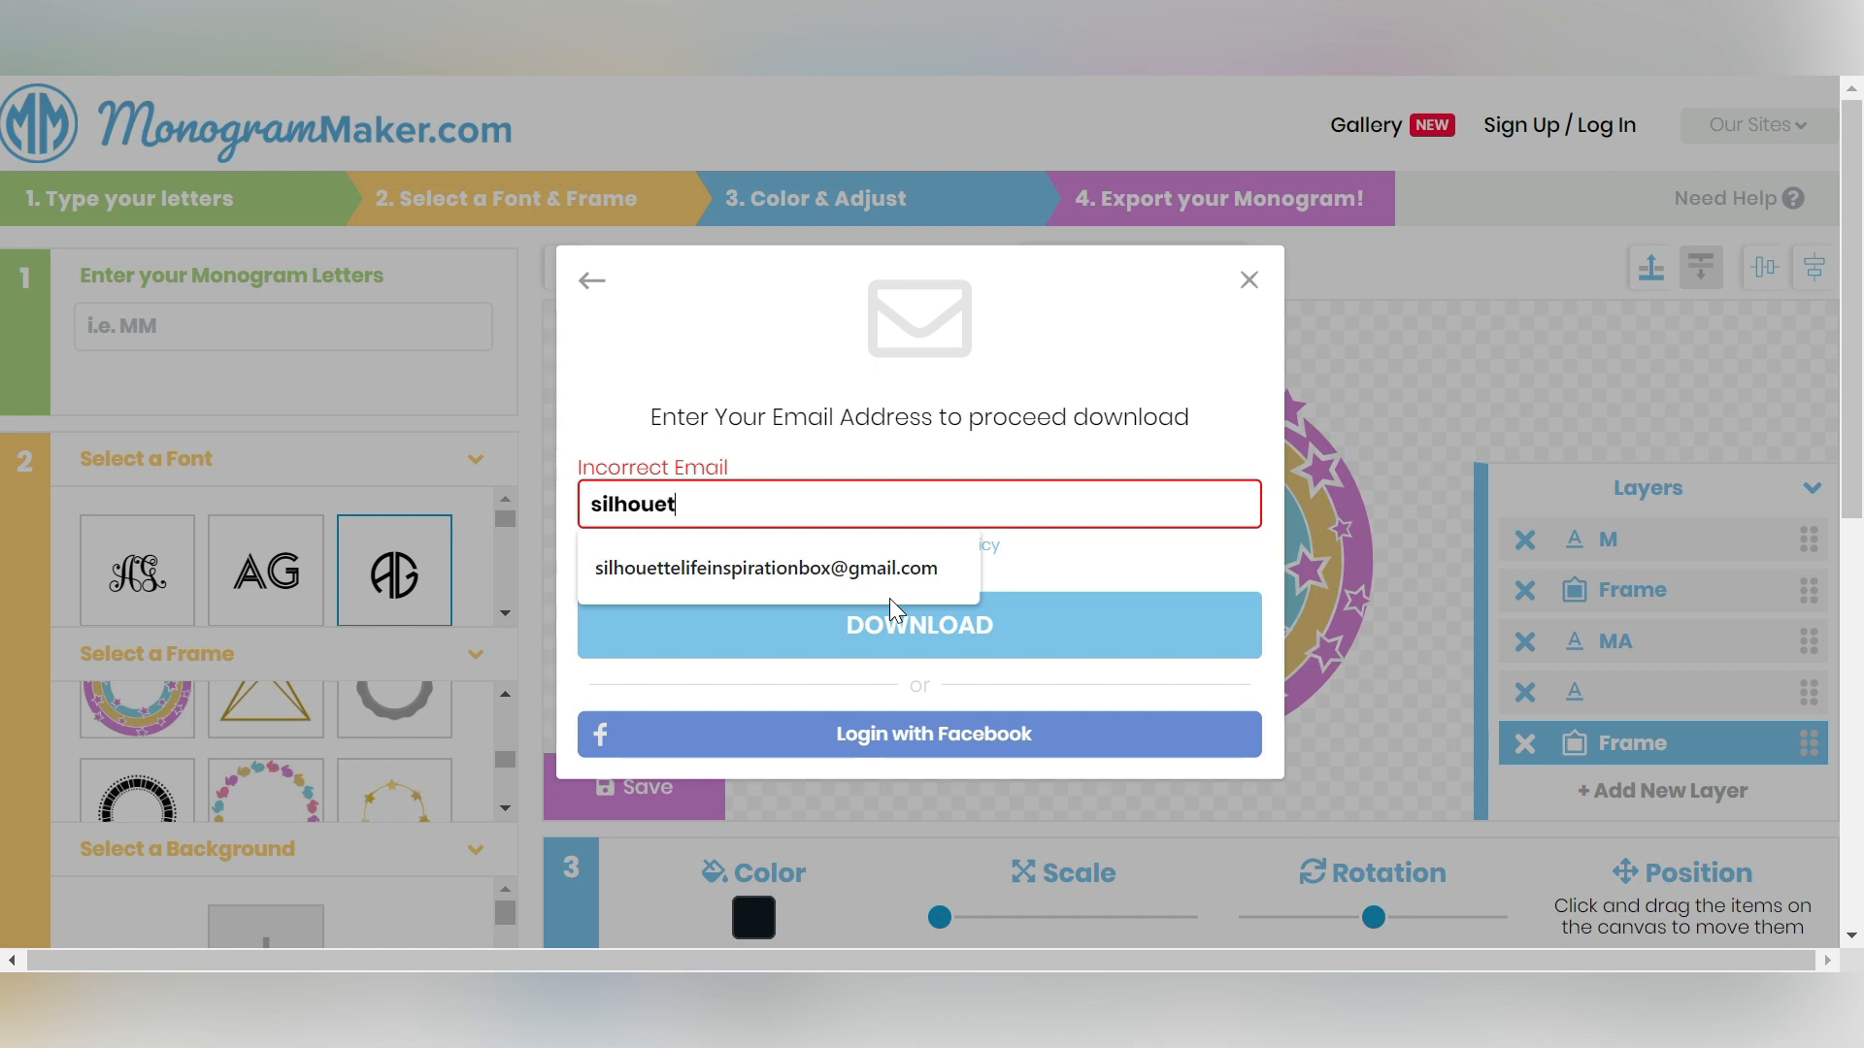
click(883, 579)
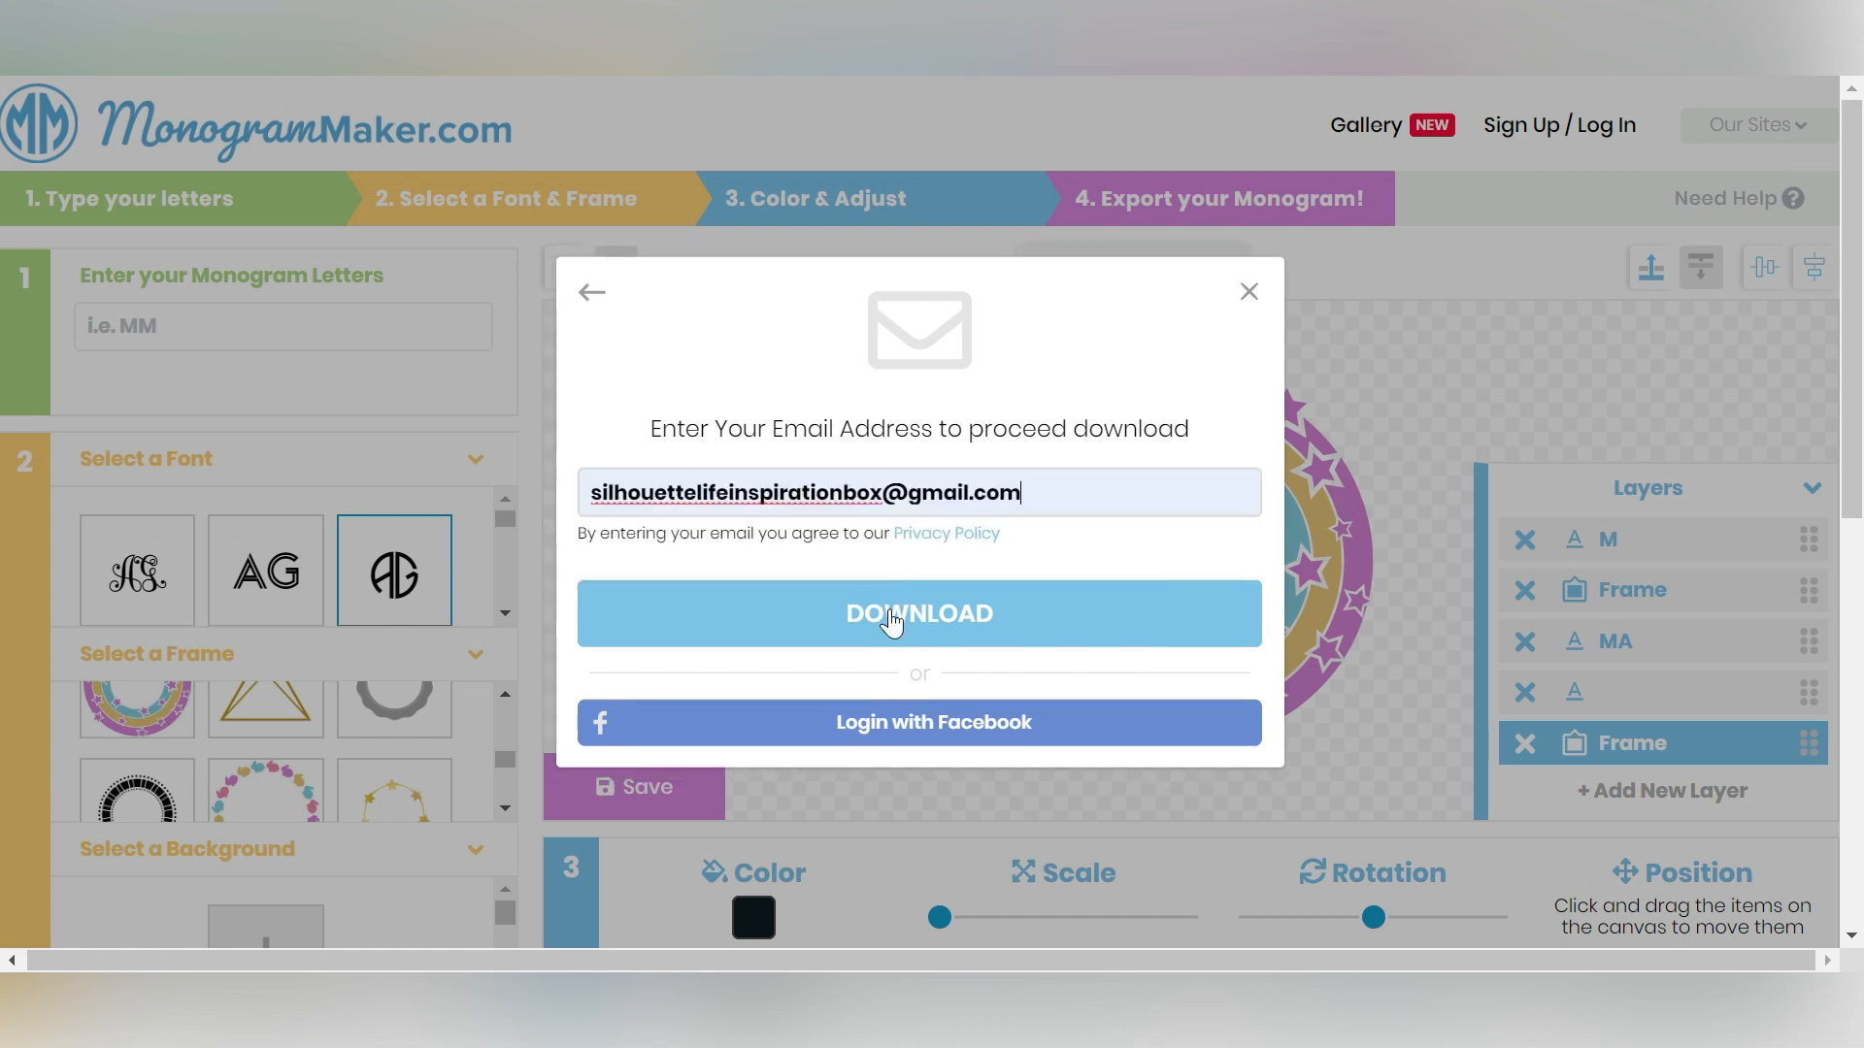
click(891, 621)
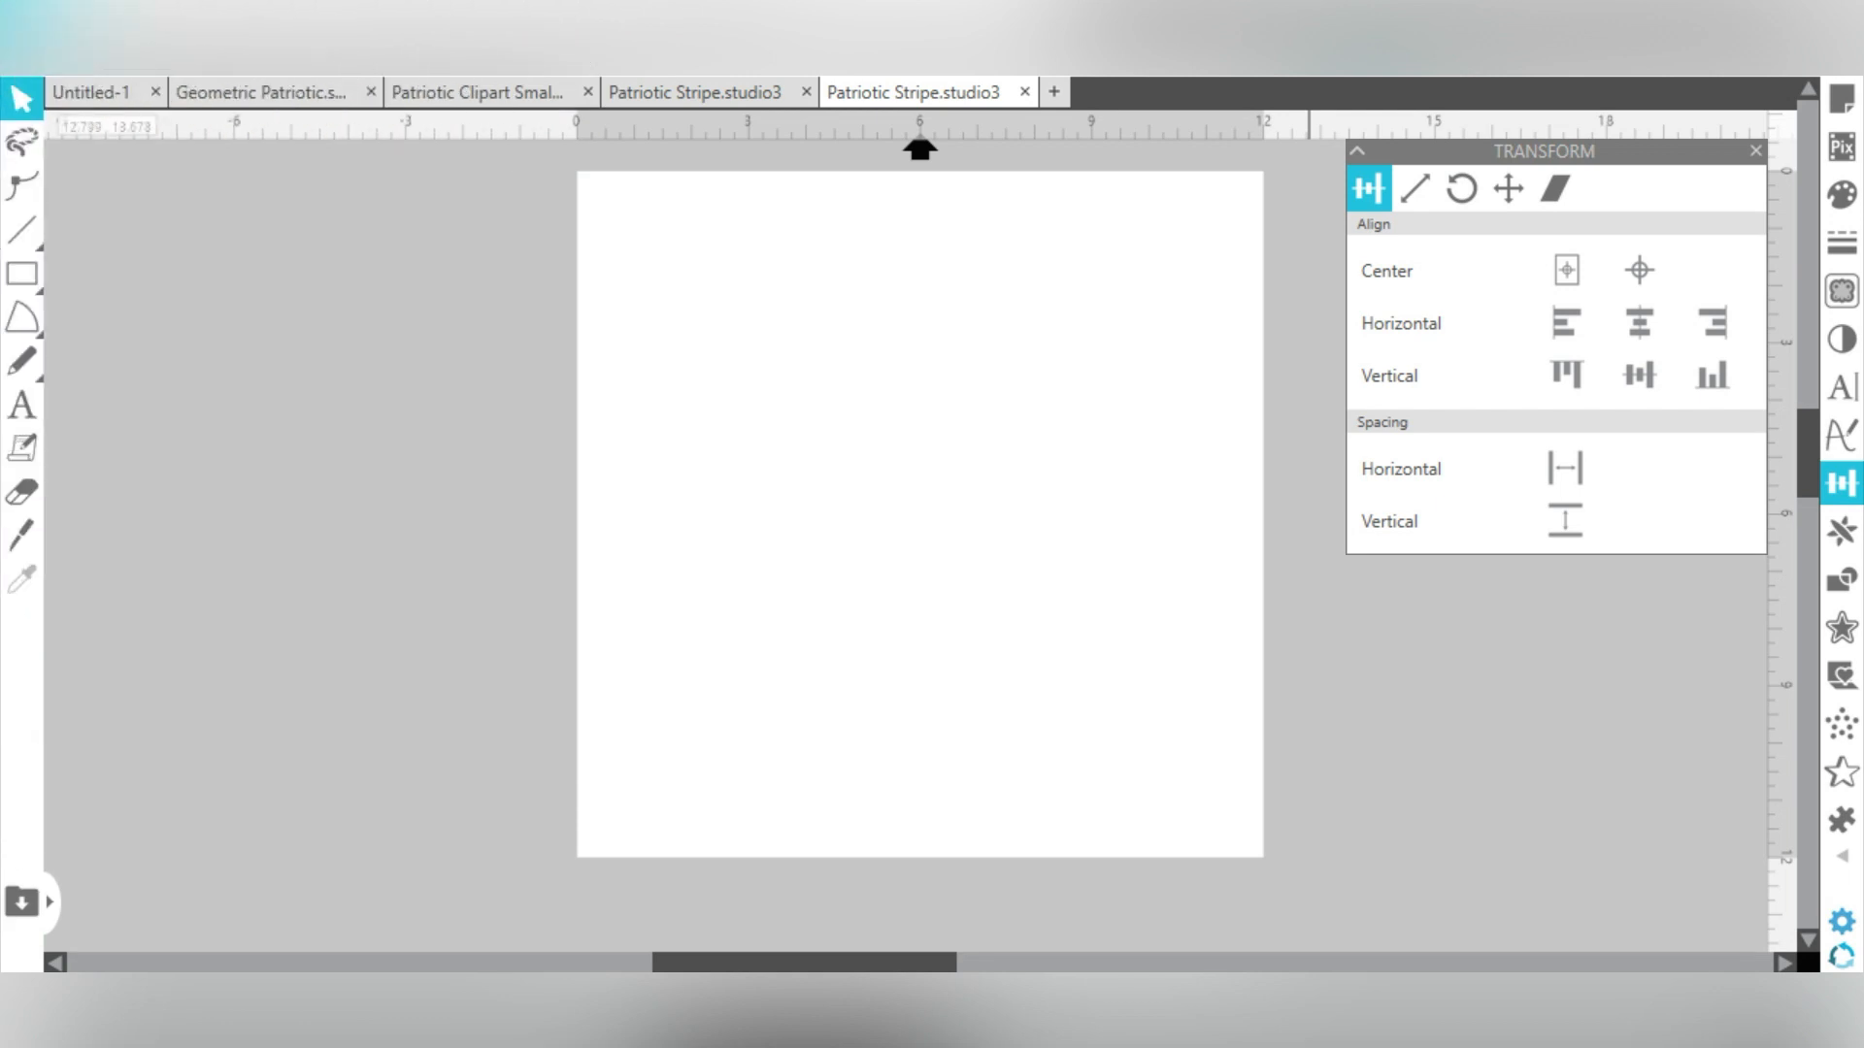
- Switch to Silhouette Studio and merge the downloaded monogram file from the Downloads folder into the page
key(alt+f)
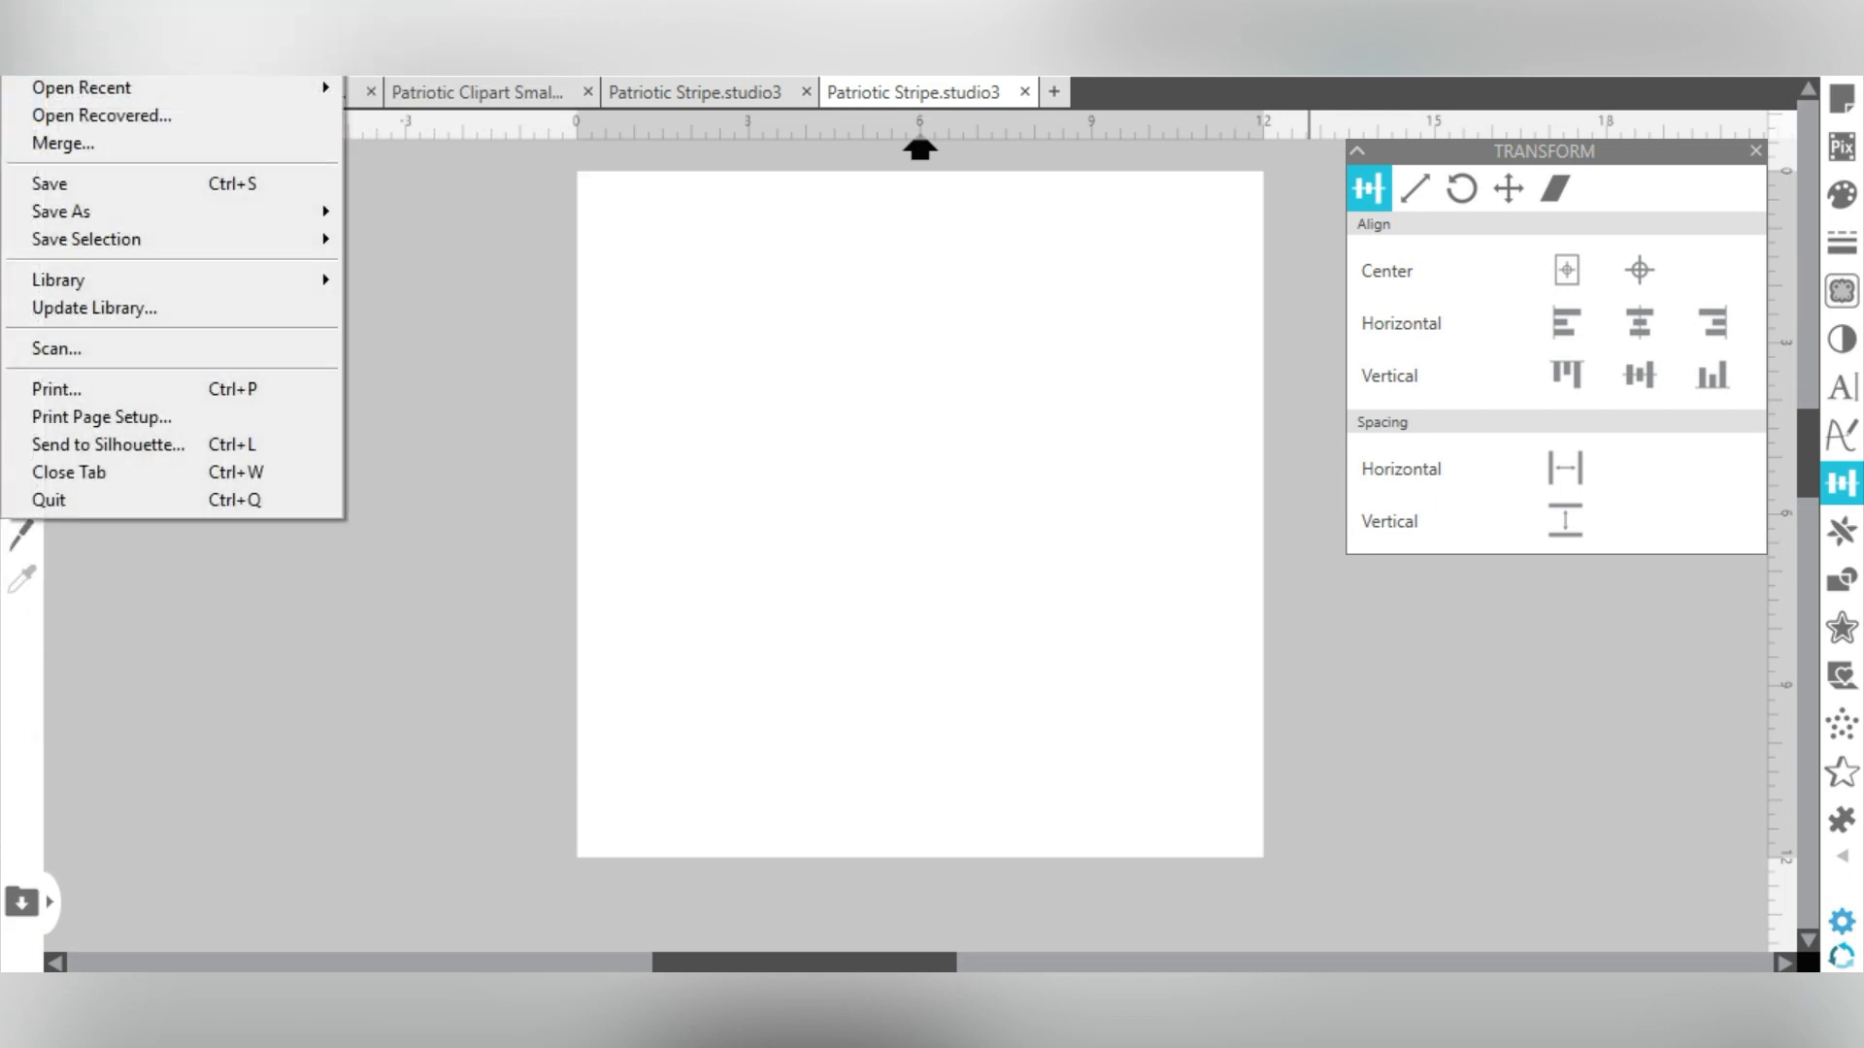
click(54, 139)
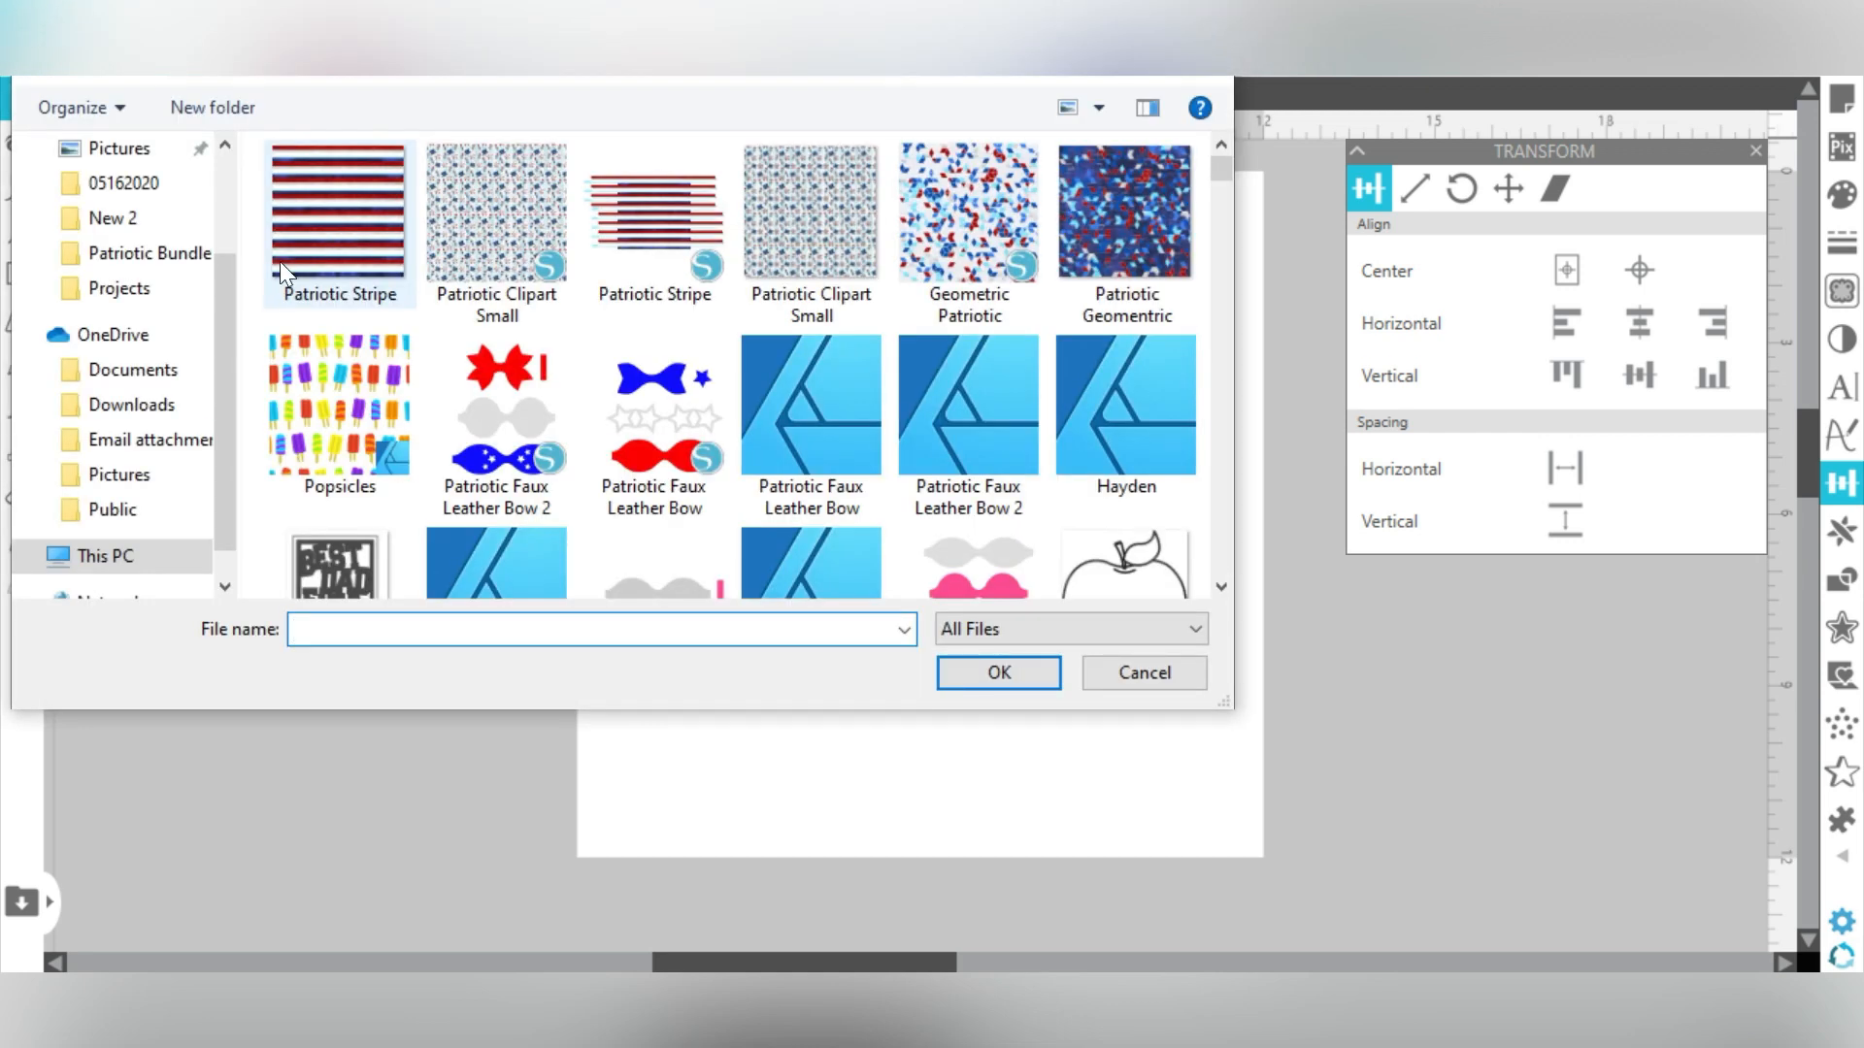
drag(229, 309, 238, 151)
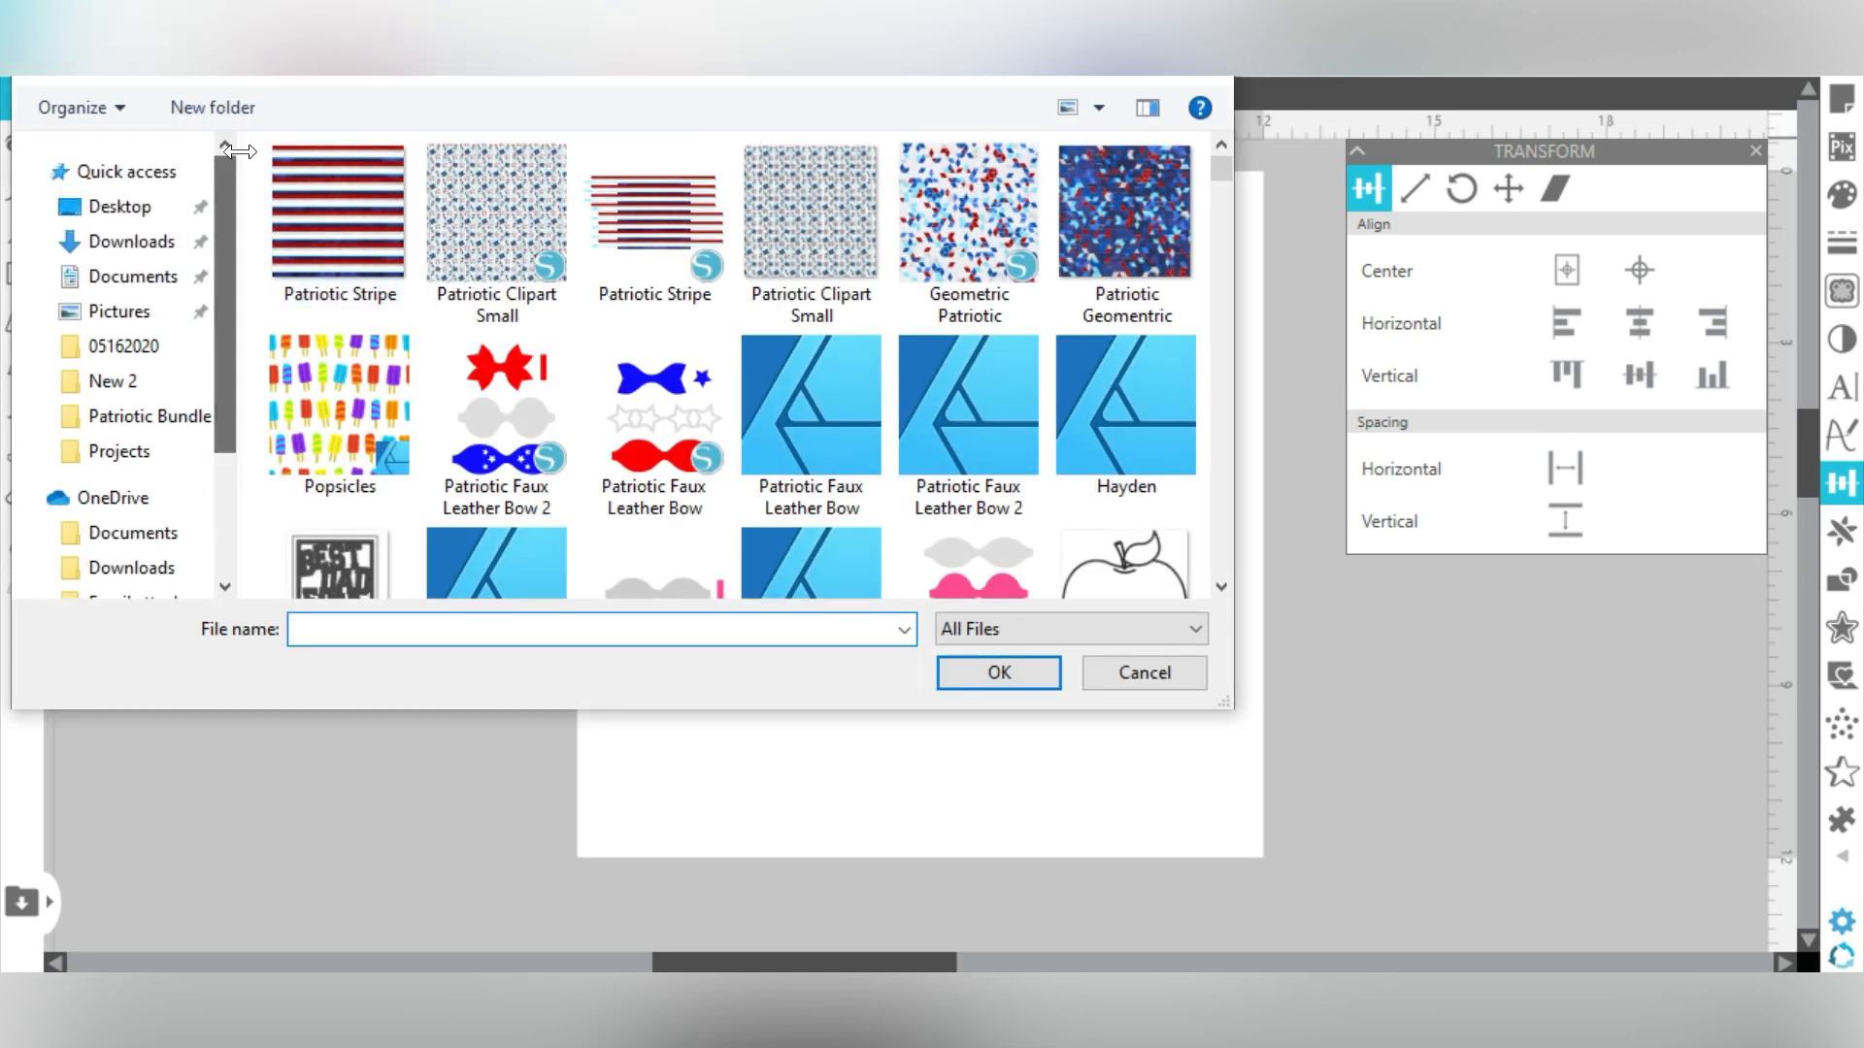
click(146, 241)
double_click(345, 236)
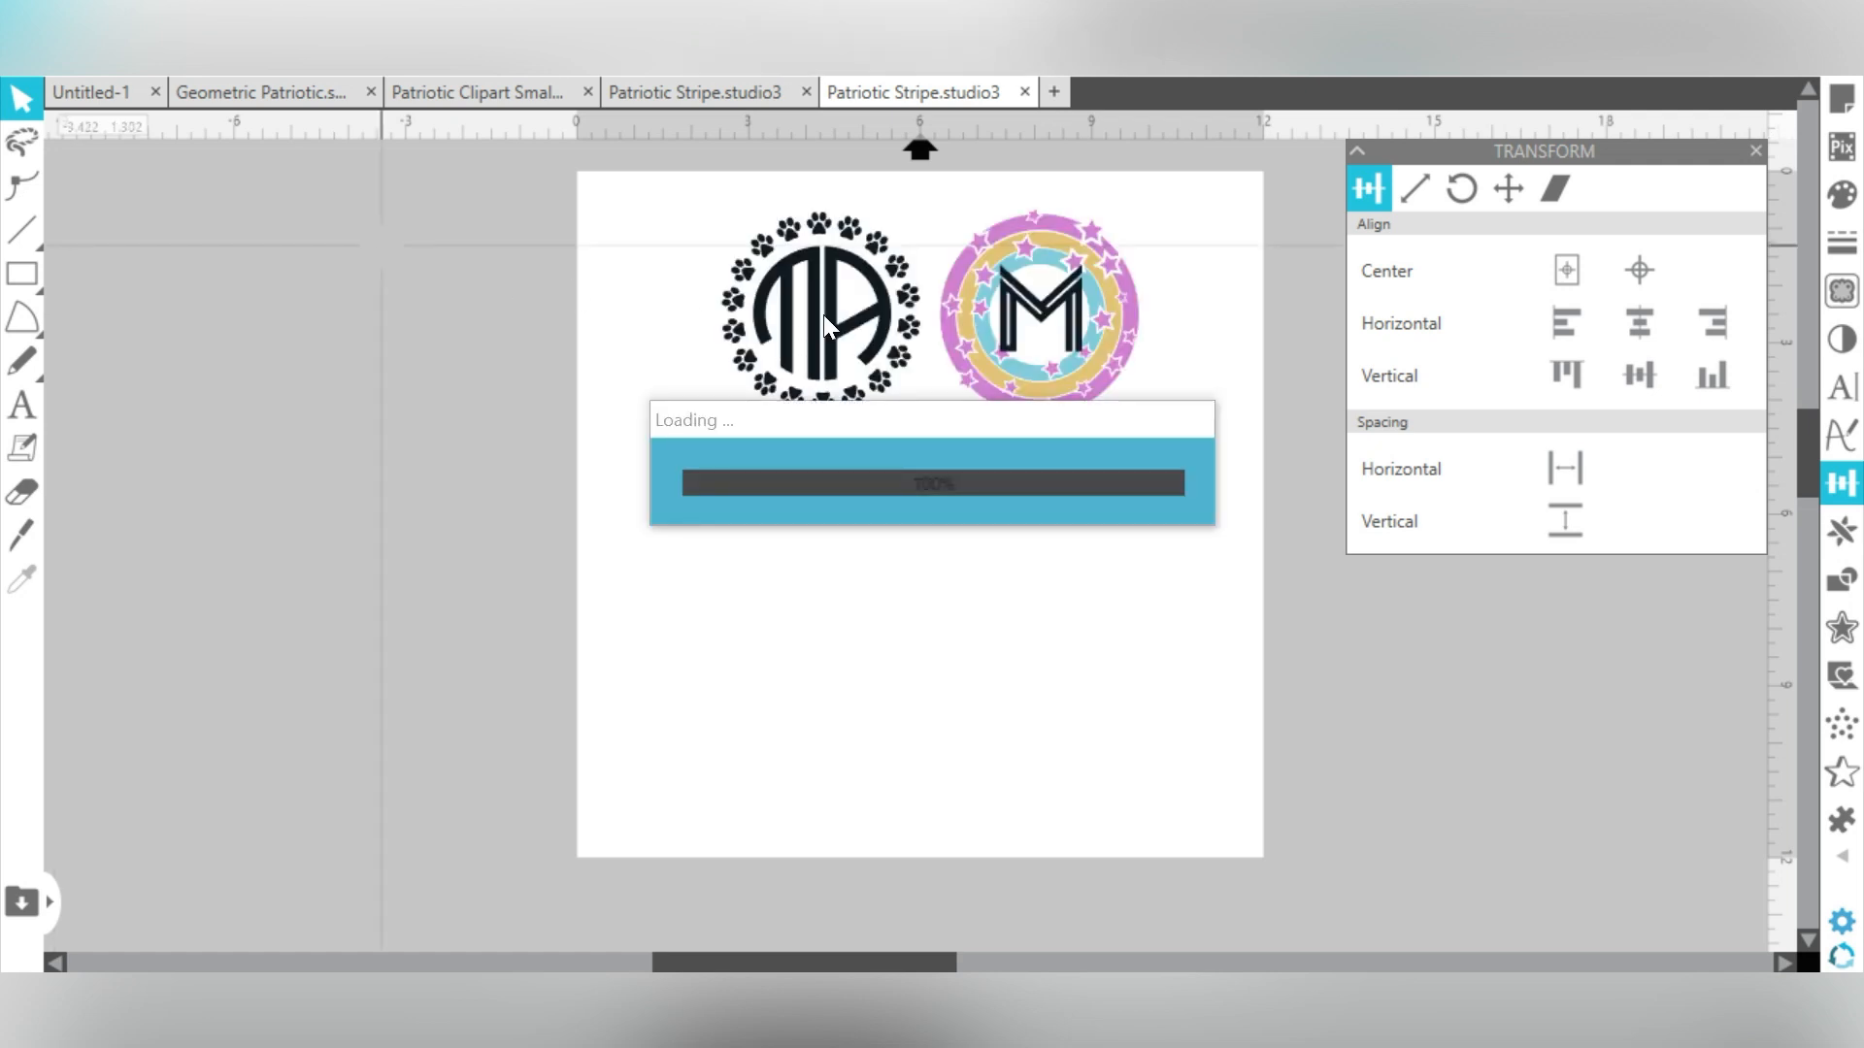
- Move the merged monograms to the page's upper-left and enlarge them to about 11.2 in wide
drag(825, 320, 713, 330)
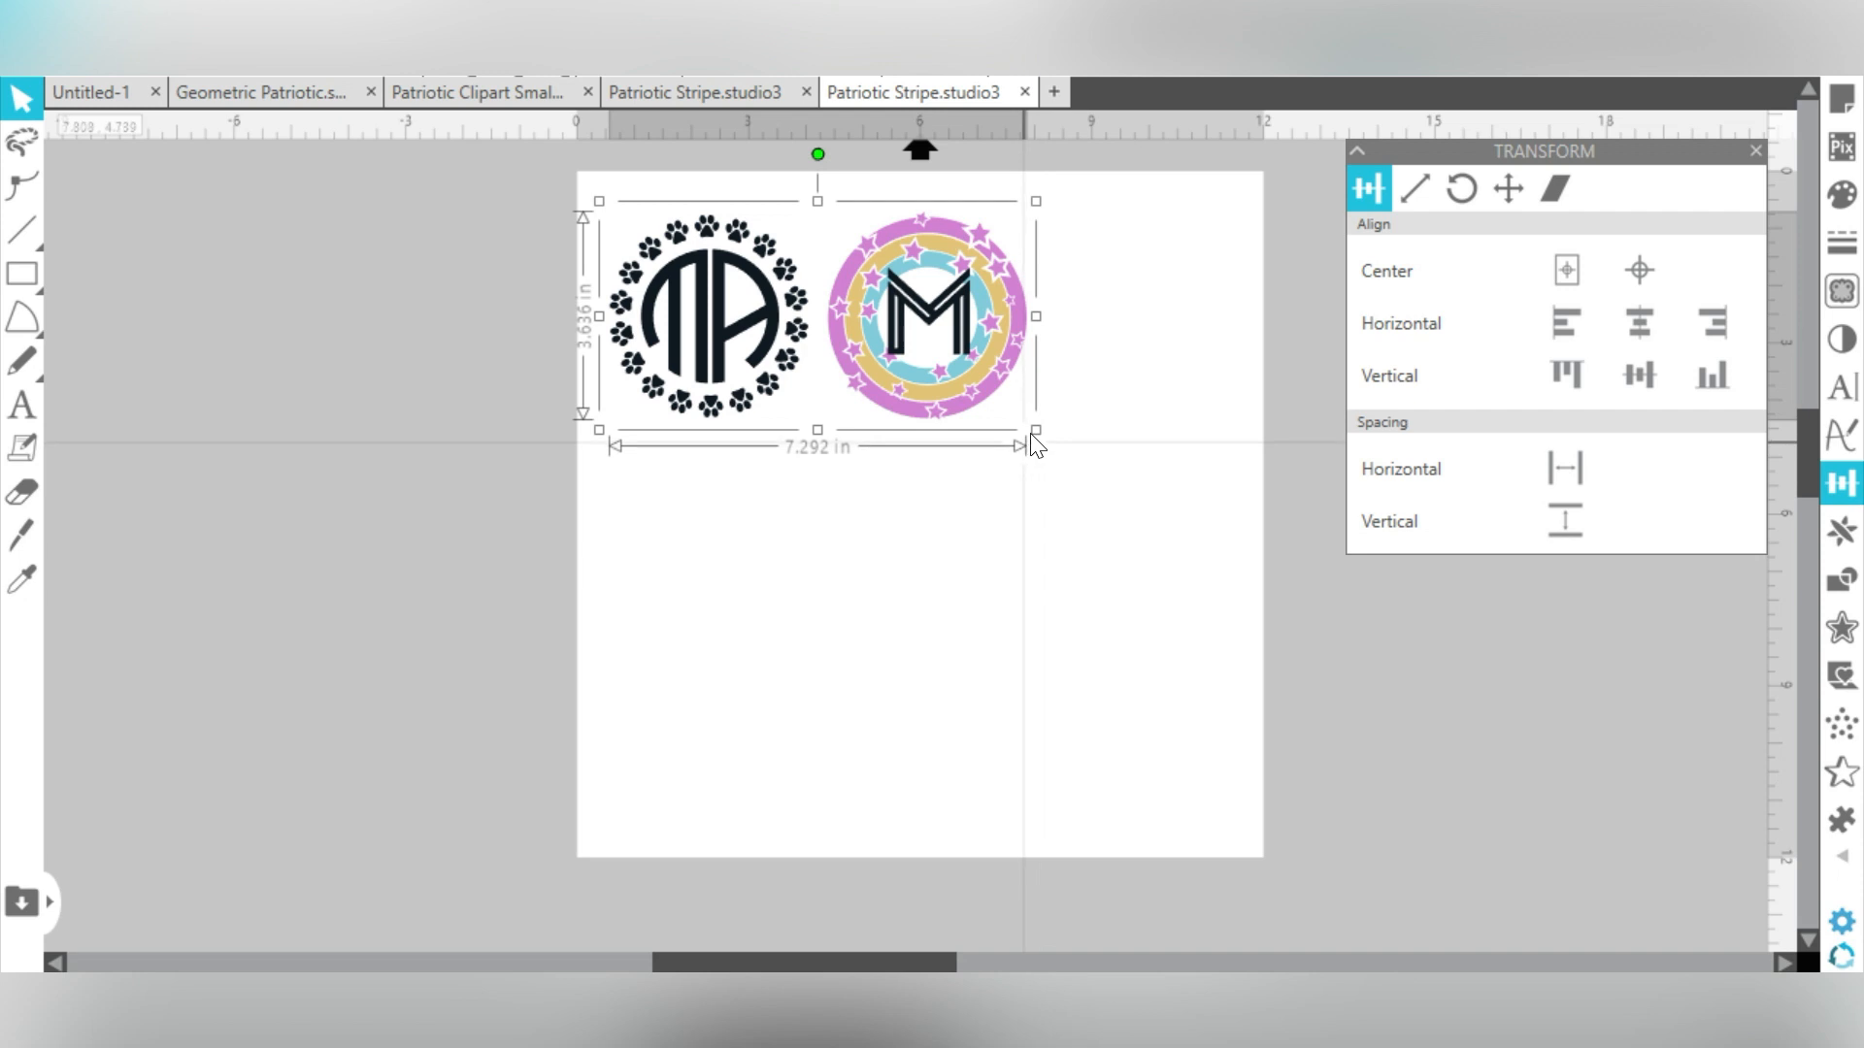
drag(1035, 430, 1225, 629)
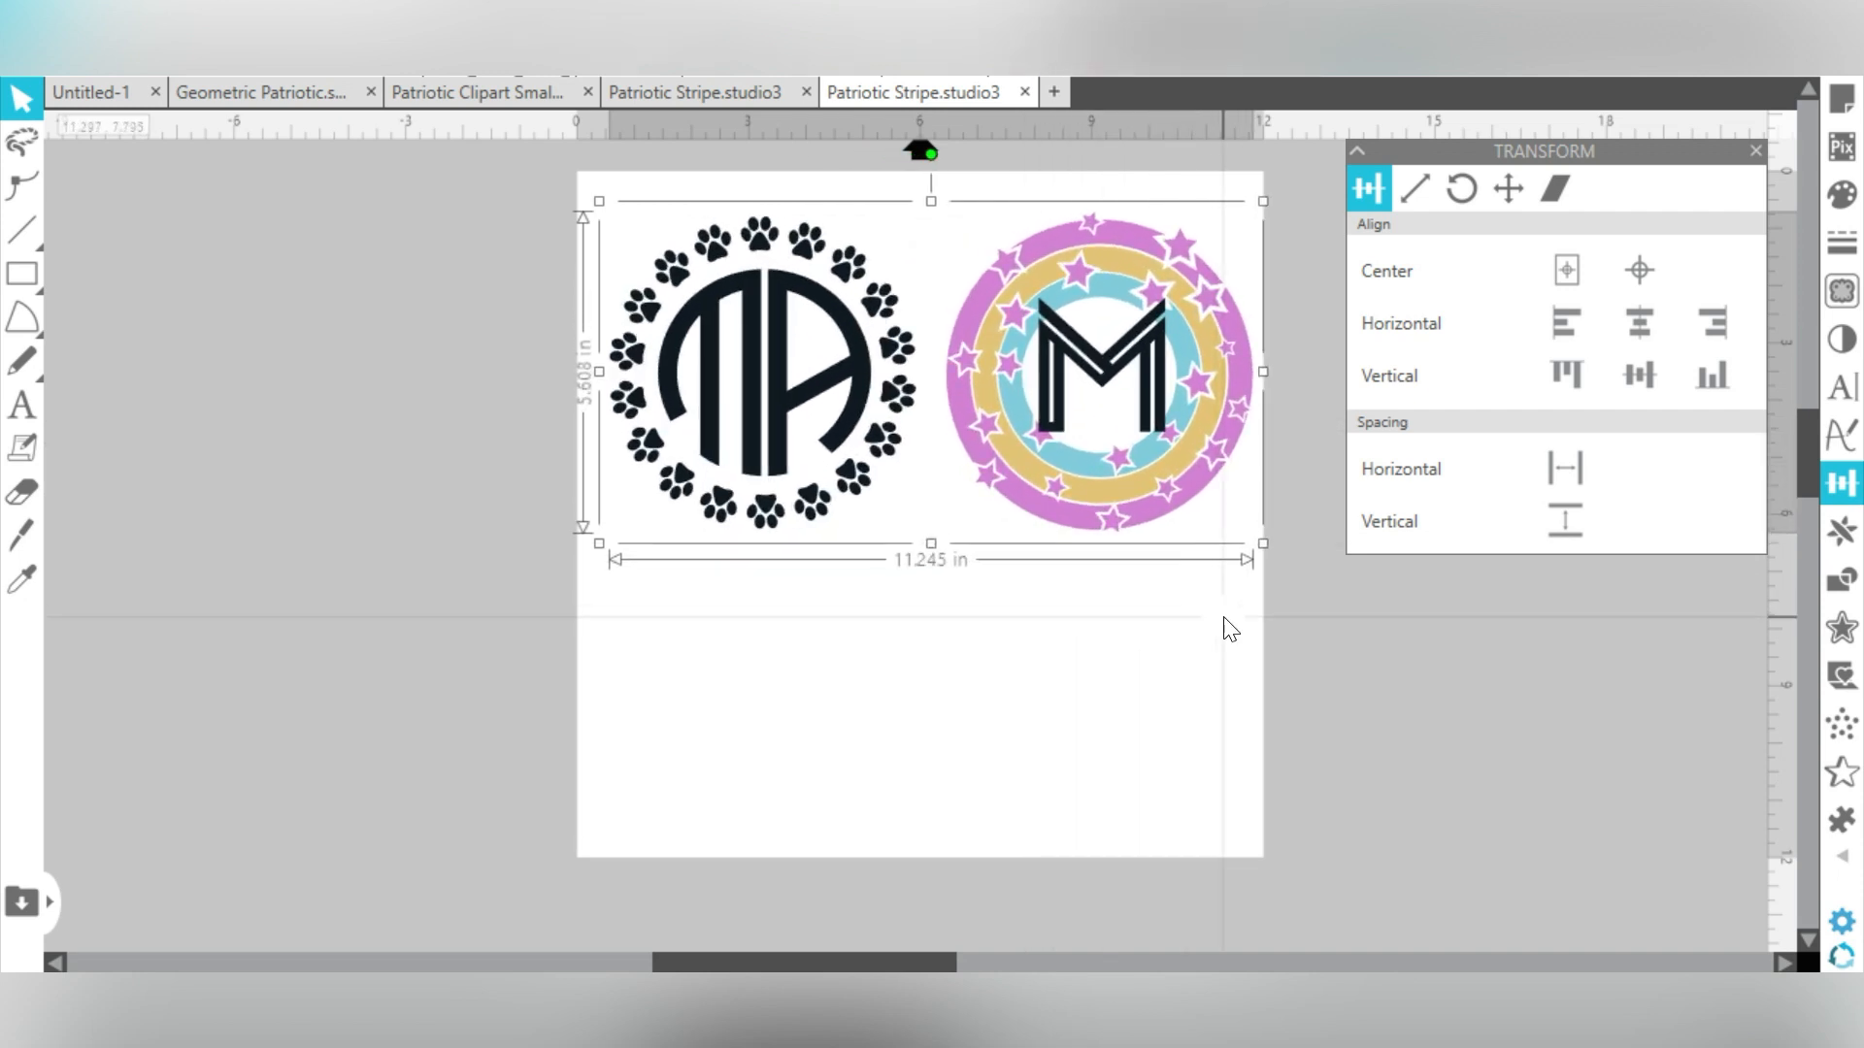
drag(1140, 367, 1129, 365)
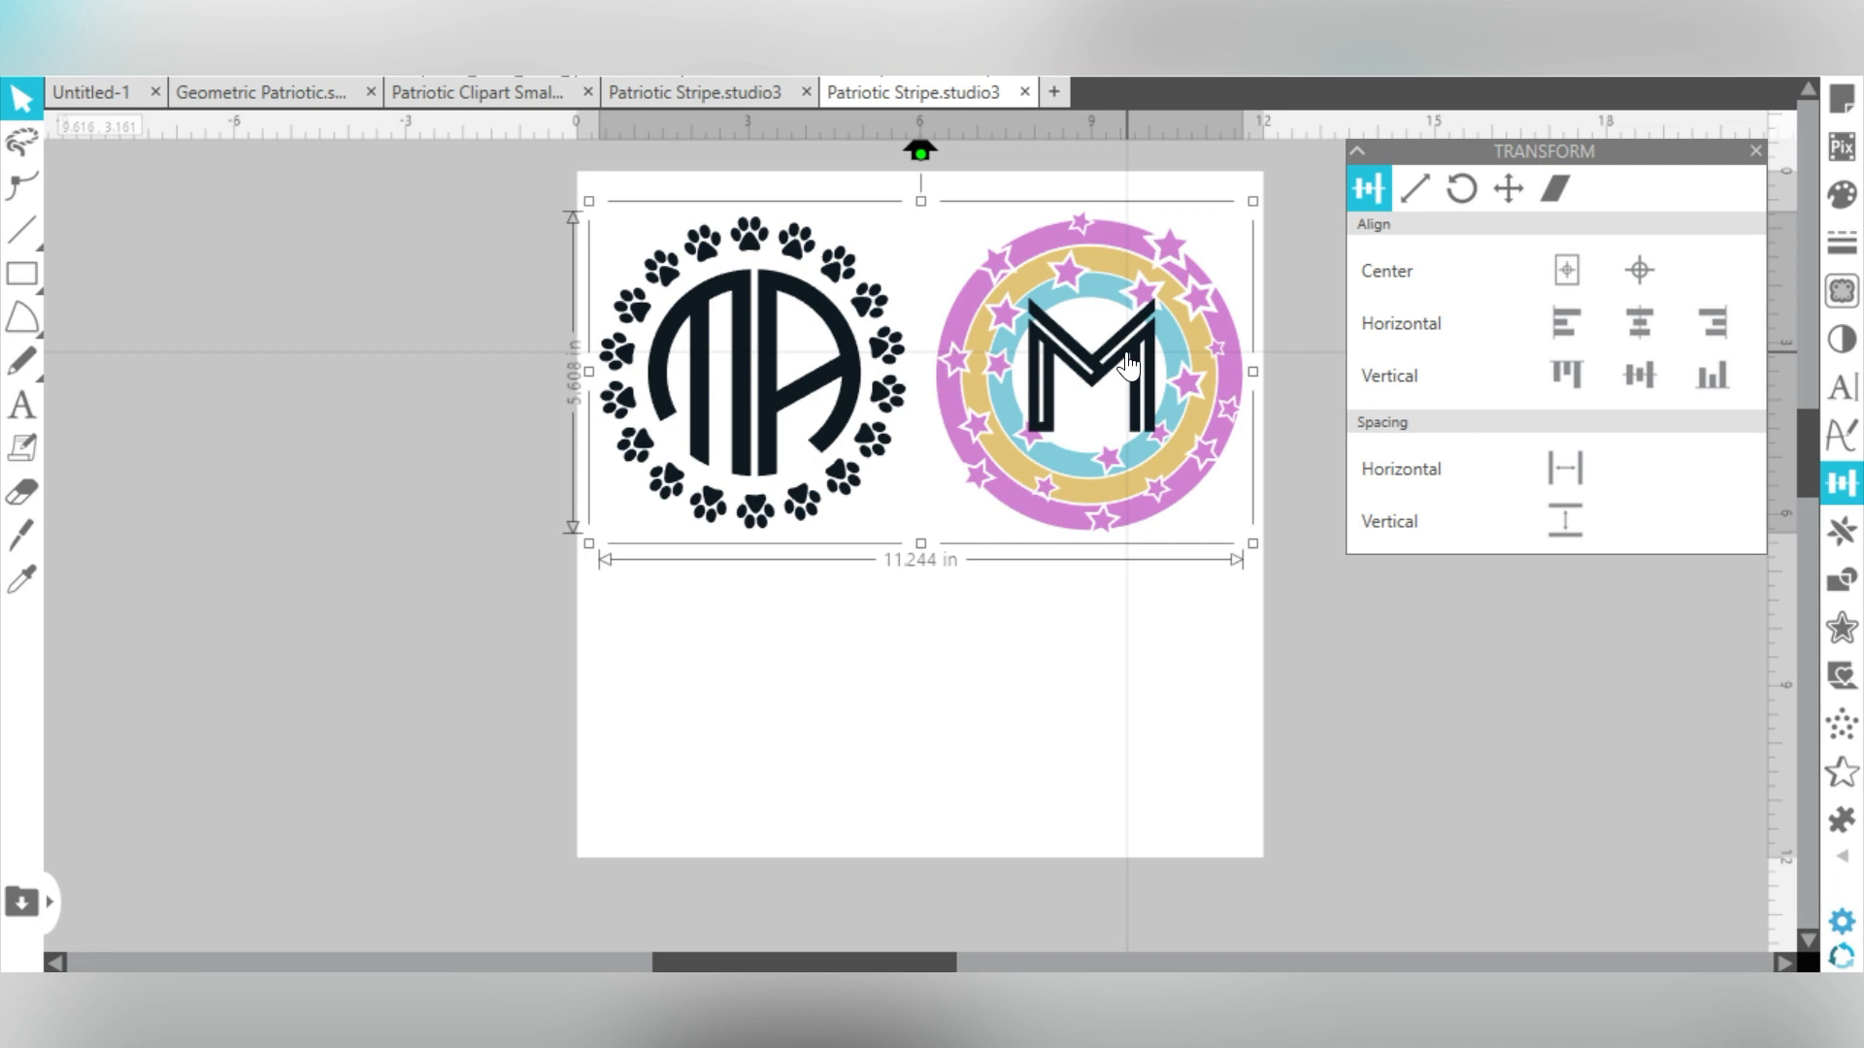
- Open the Send panel and set the monogram's cut action to Cut
click(1805, 48)
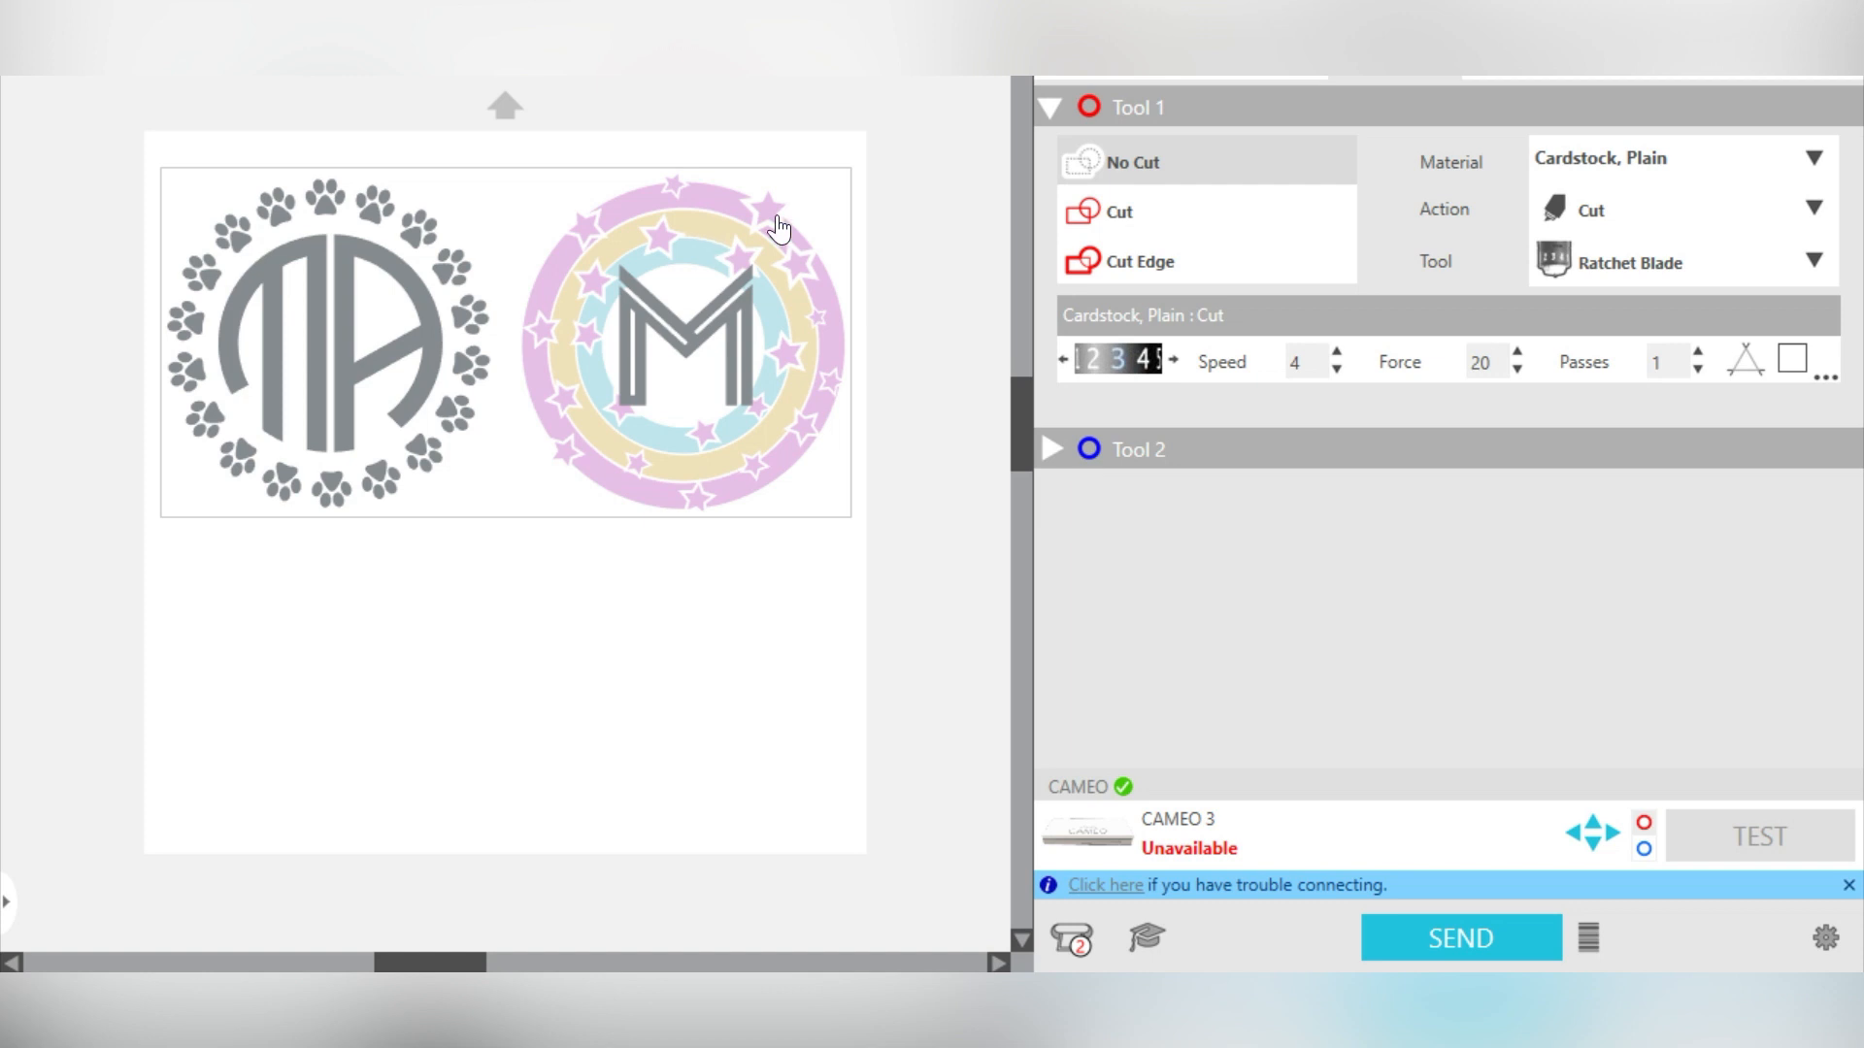
click(1109, 214)
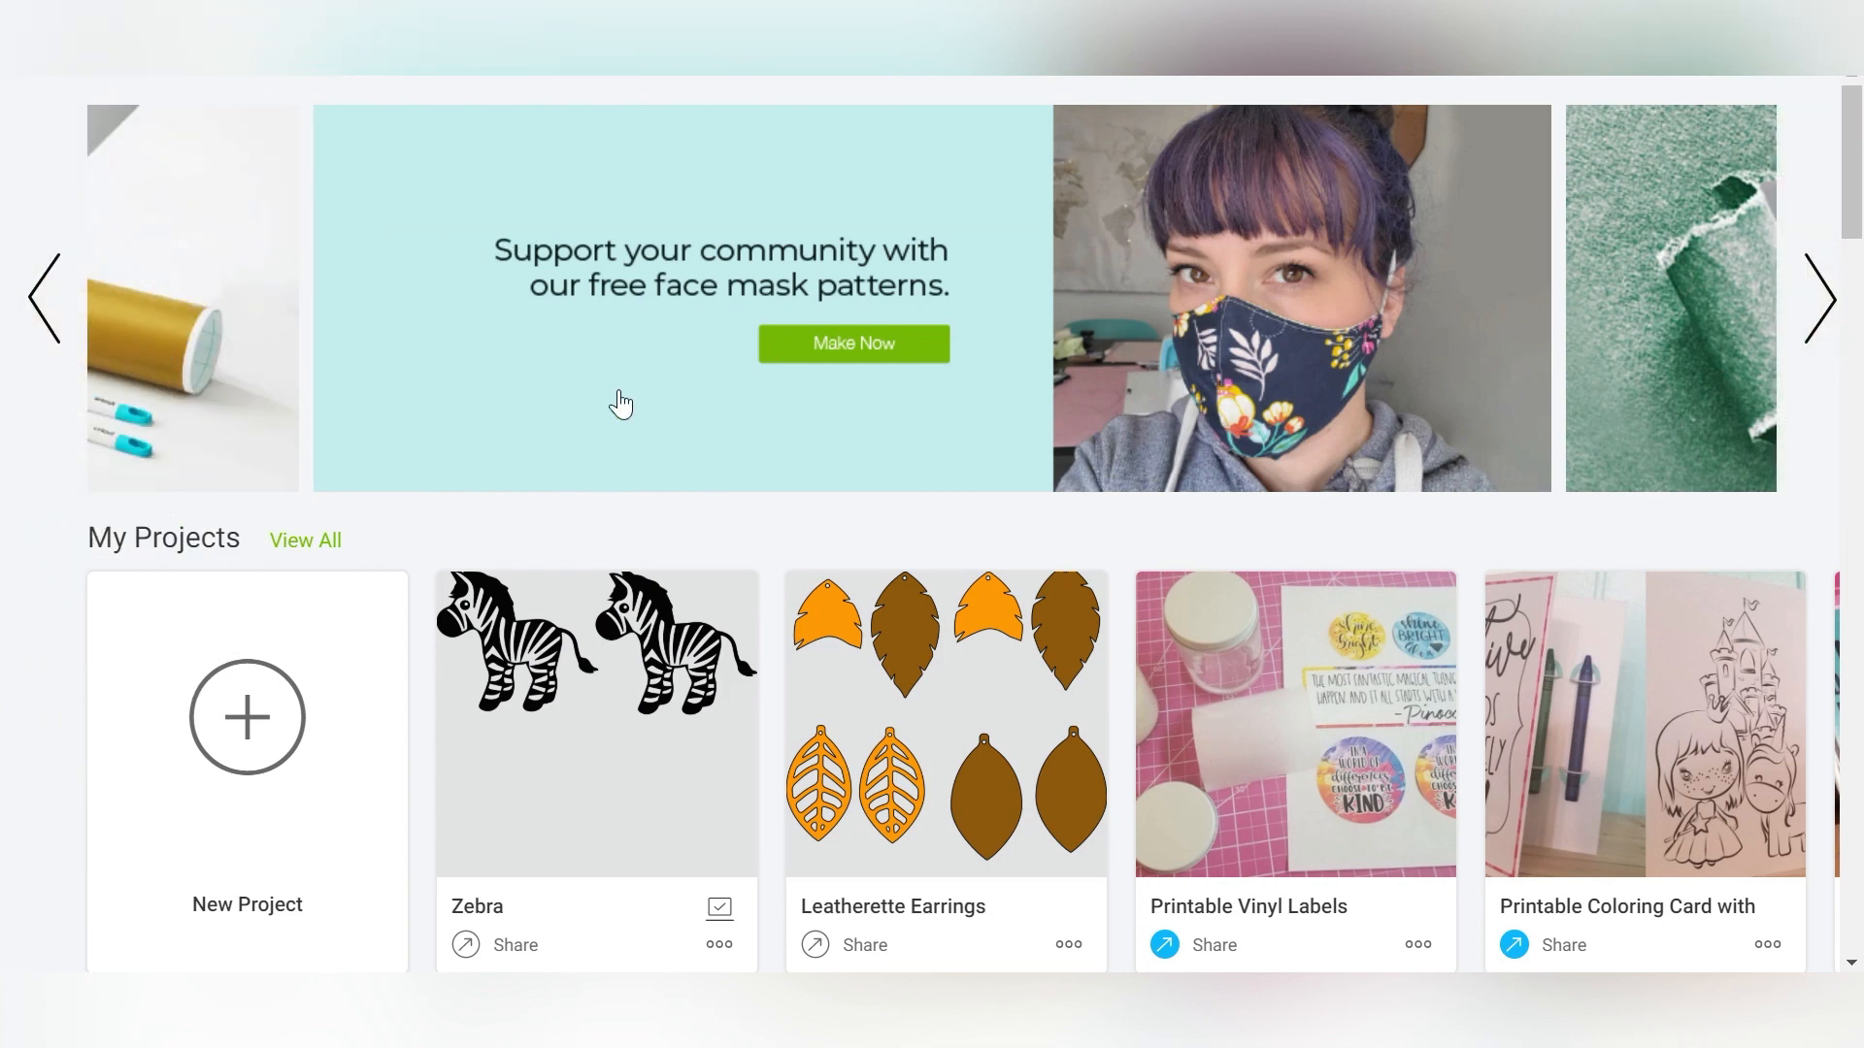
- Switch to Cricut Design Space, start a new project and open the image upload file browser
click(209, 741)
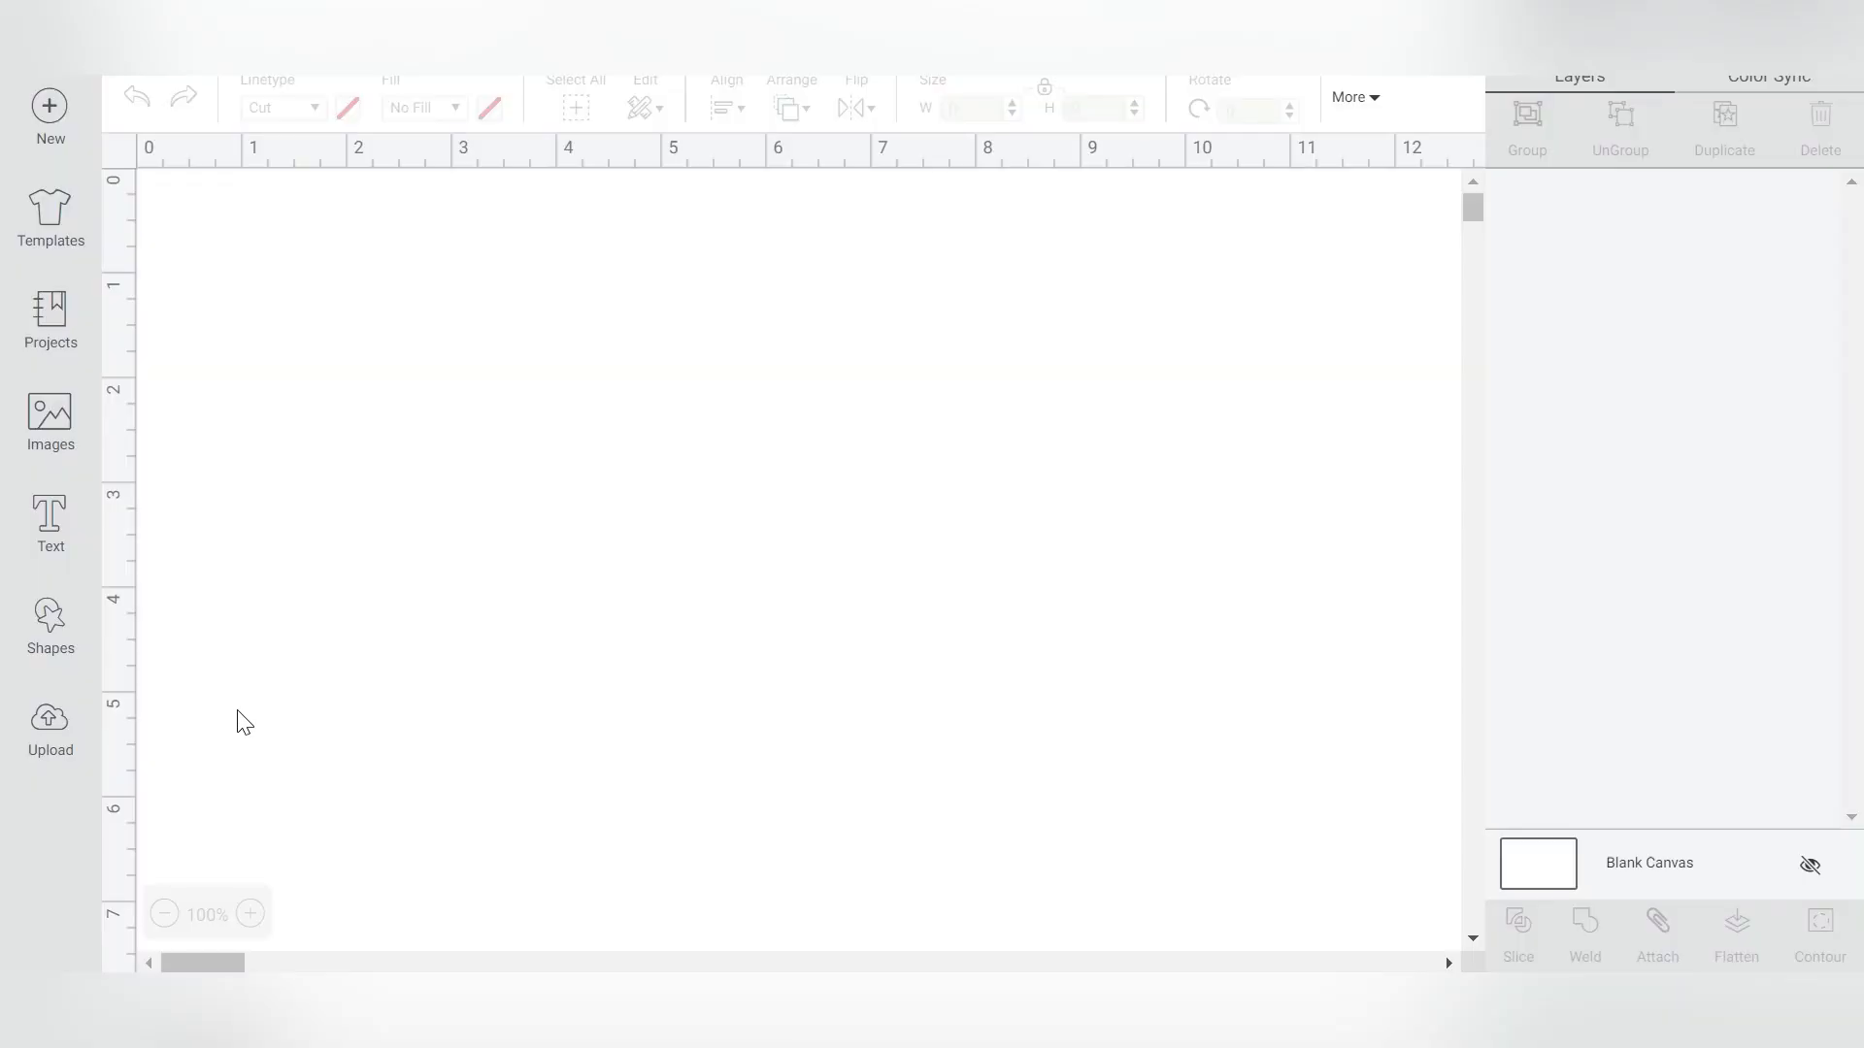
click(49, 723)
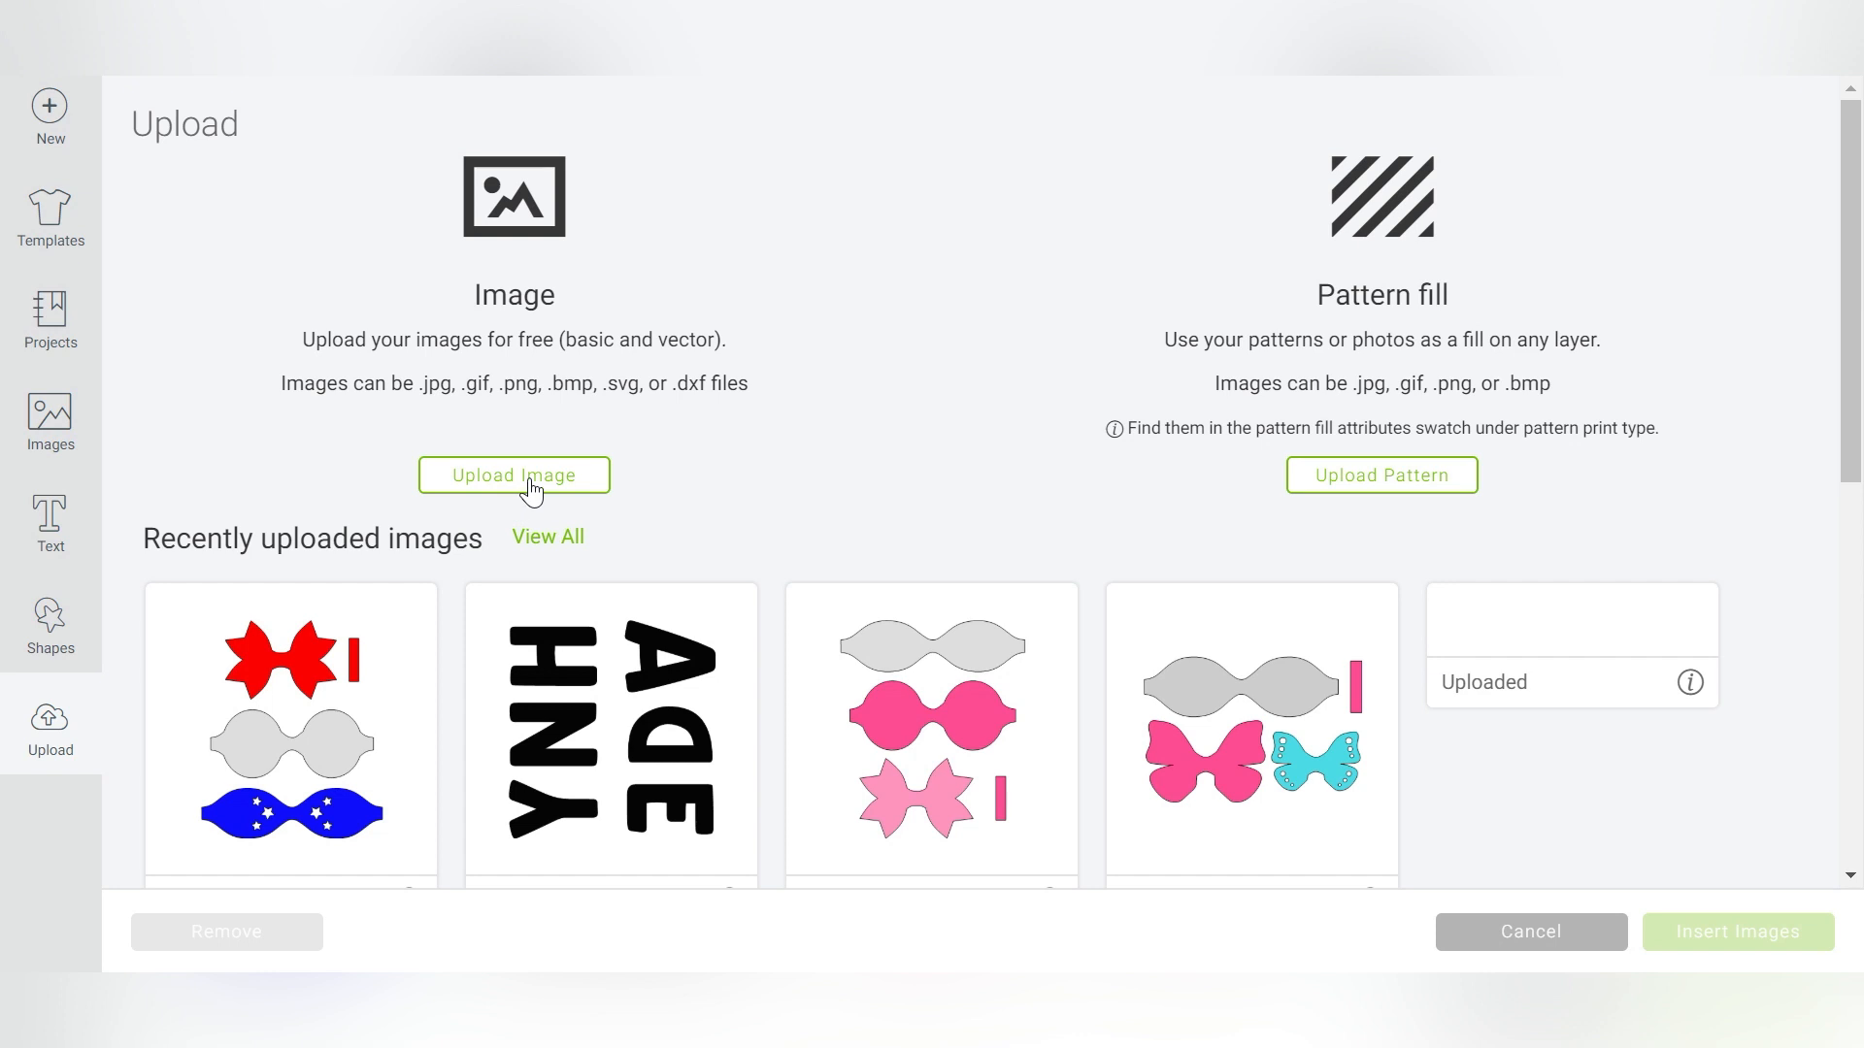
click(533, 480)
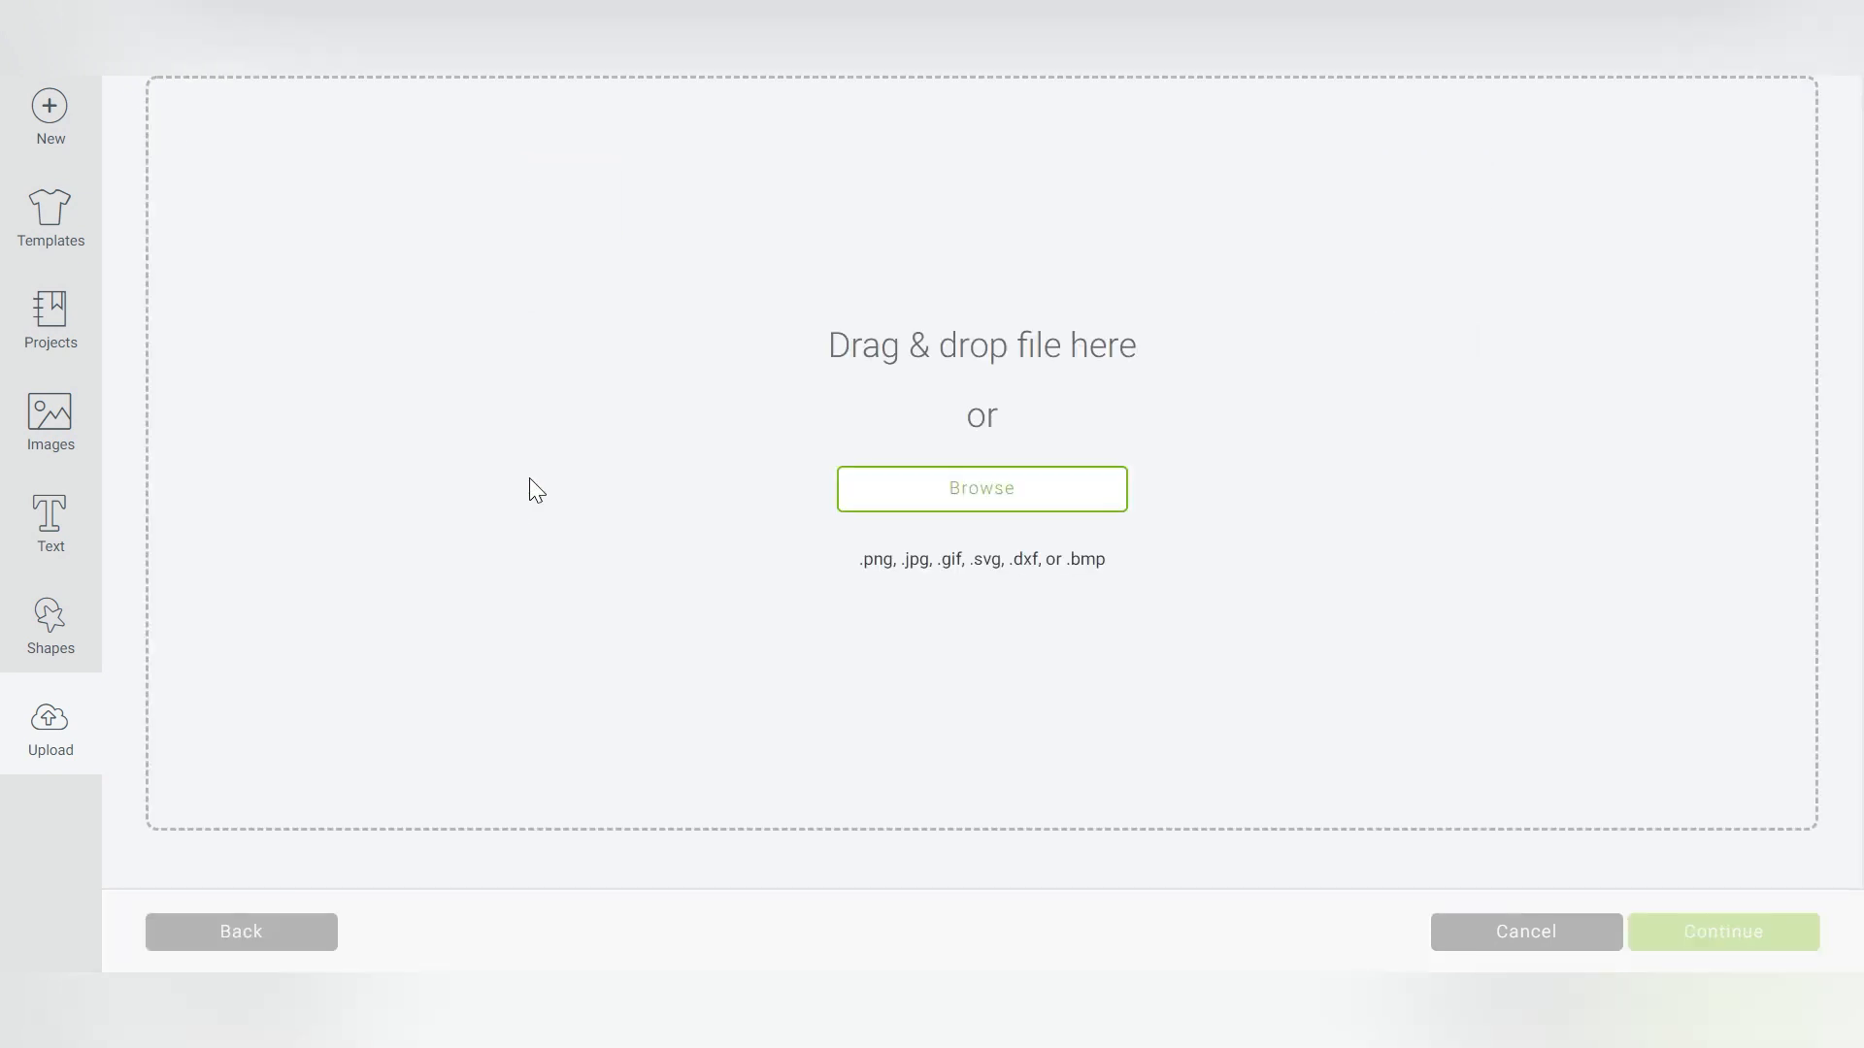
click(936, 492)
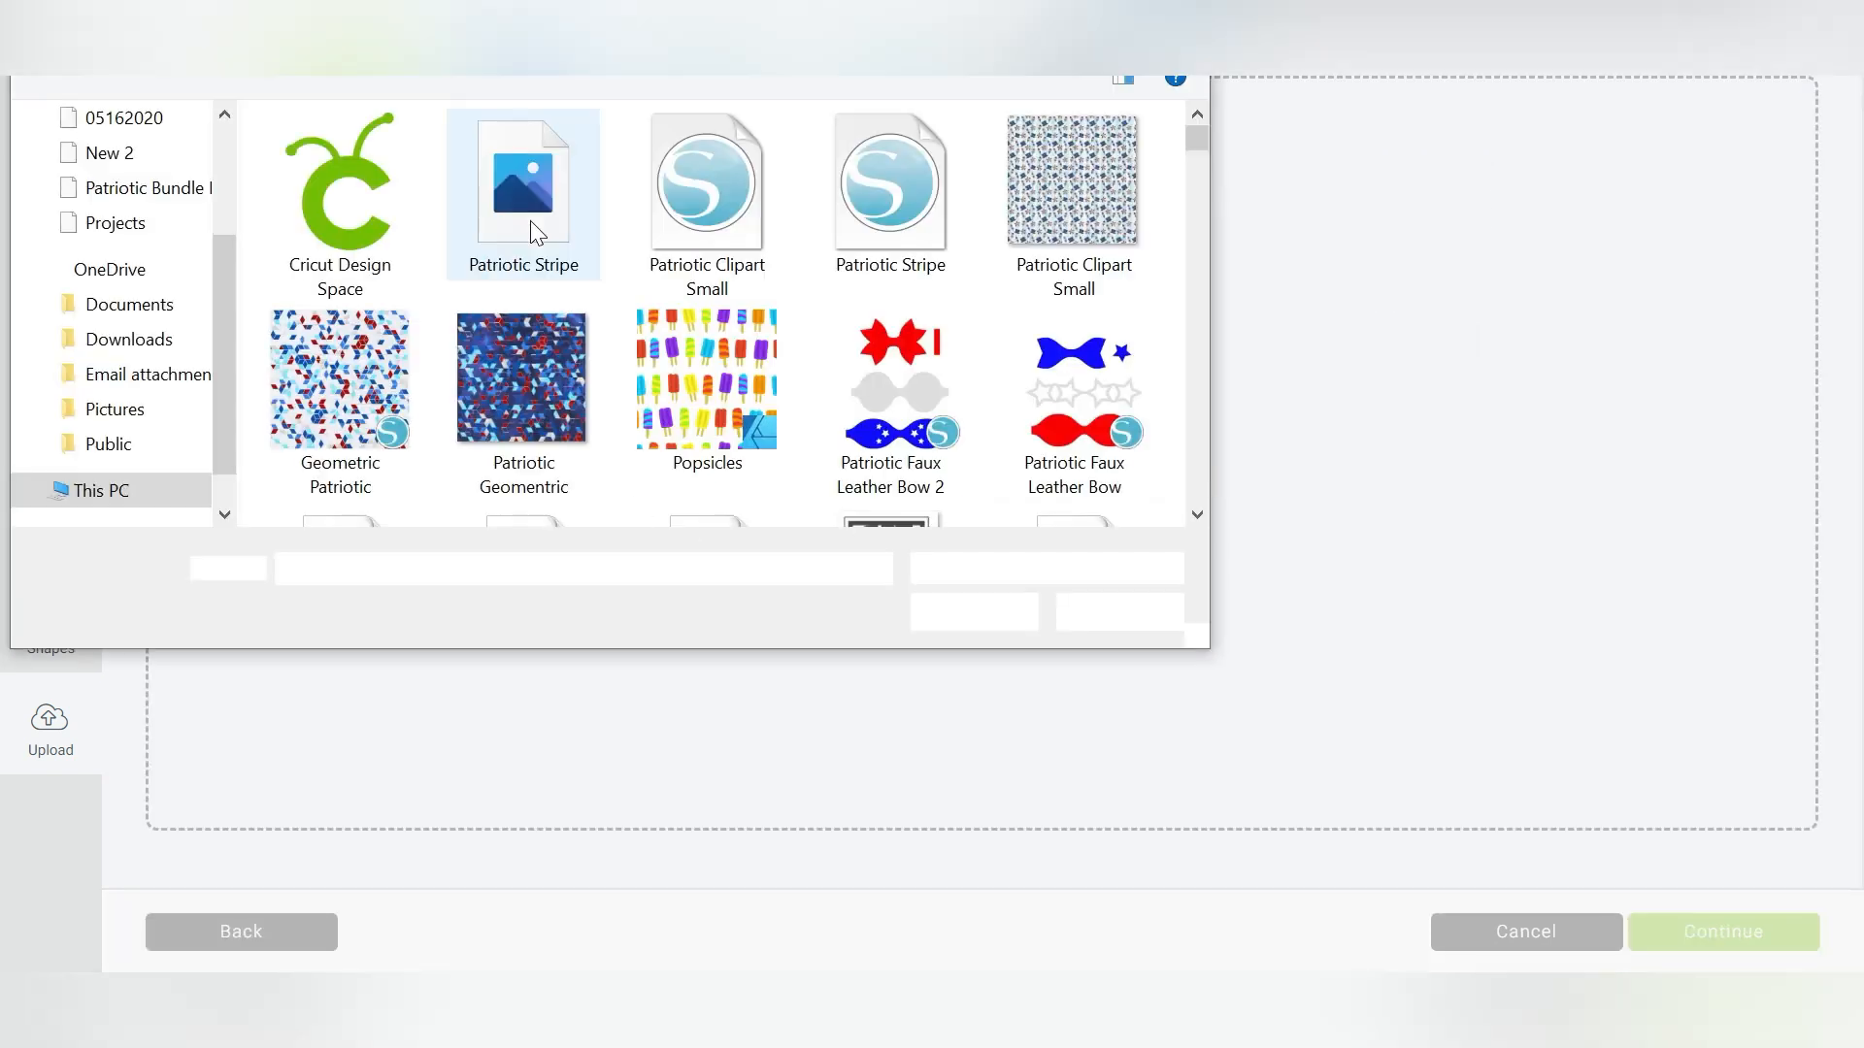
- Upload the monogram SVG from the Downloads folder and save it as MA Monogram
drag(218, 258, 219, 141)
click(116, 211)
click(311, 221)
click(948, 604)
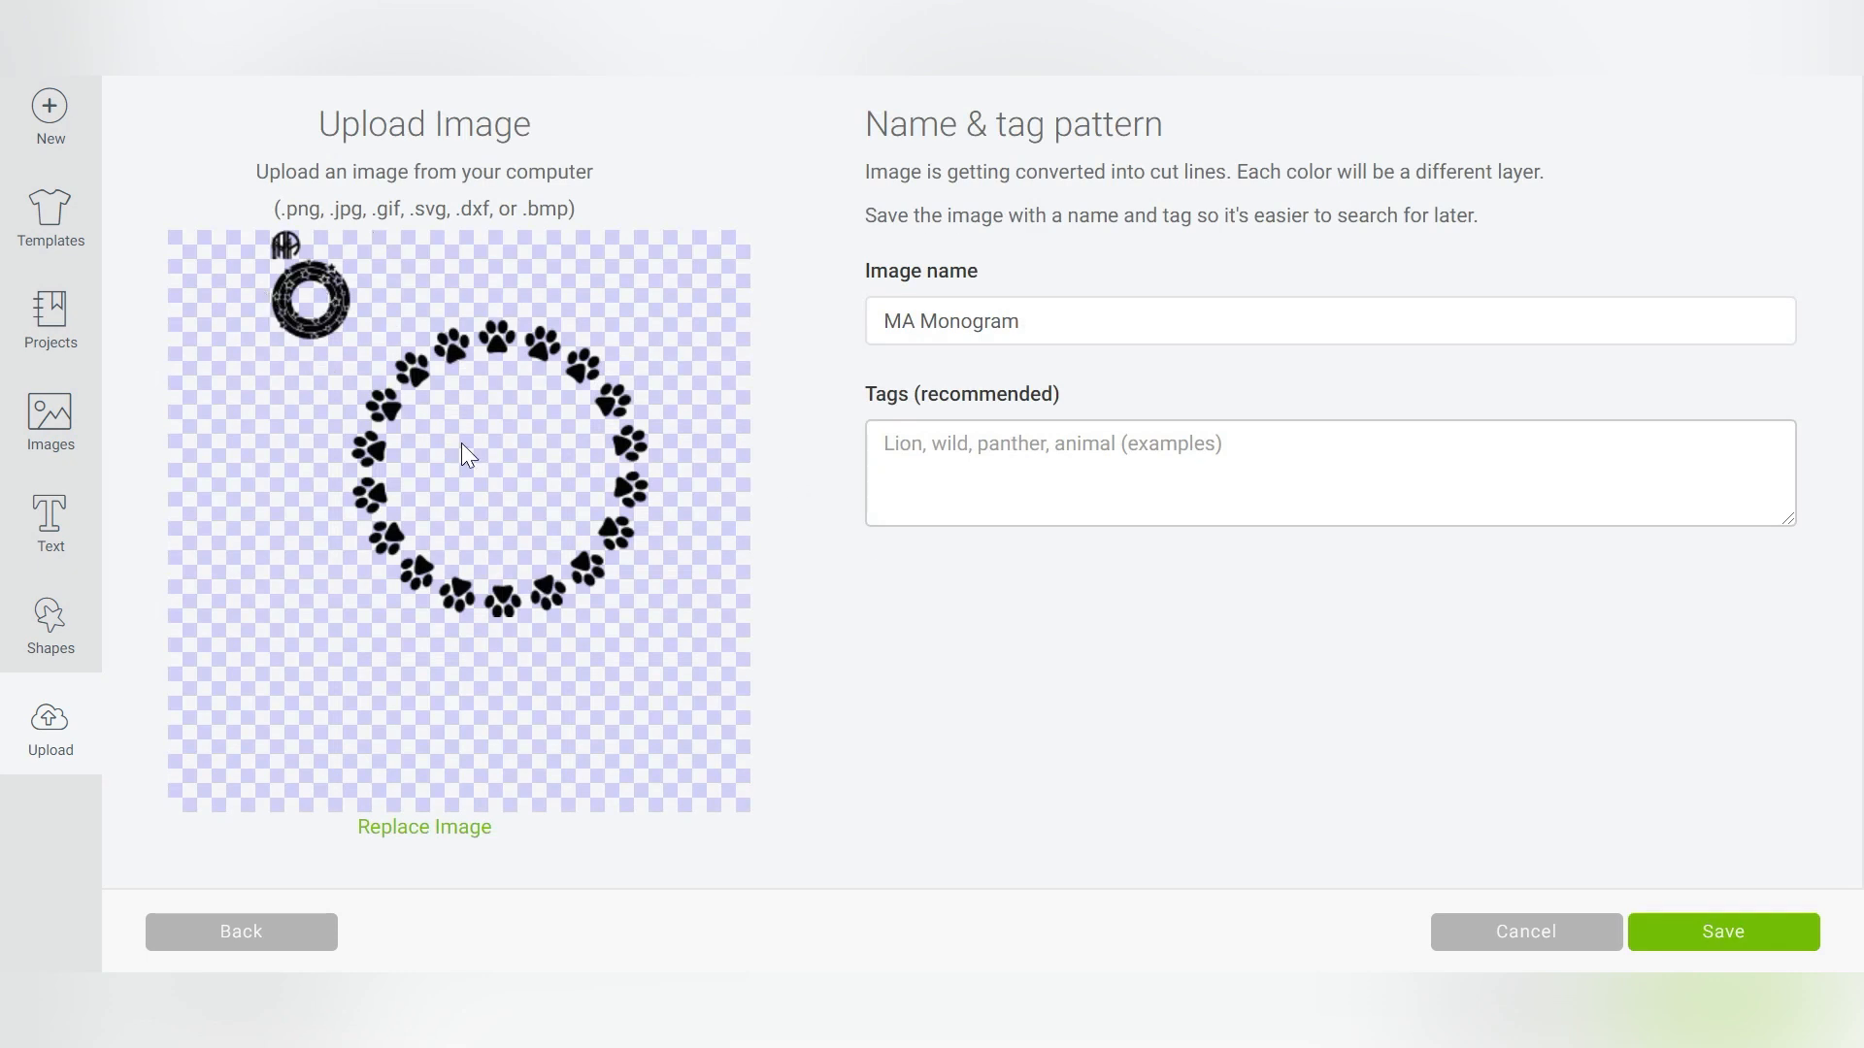
click(1713, 934)
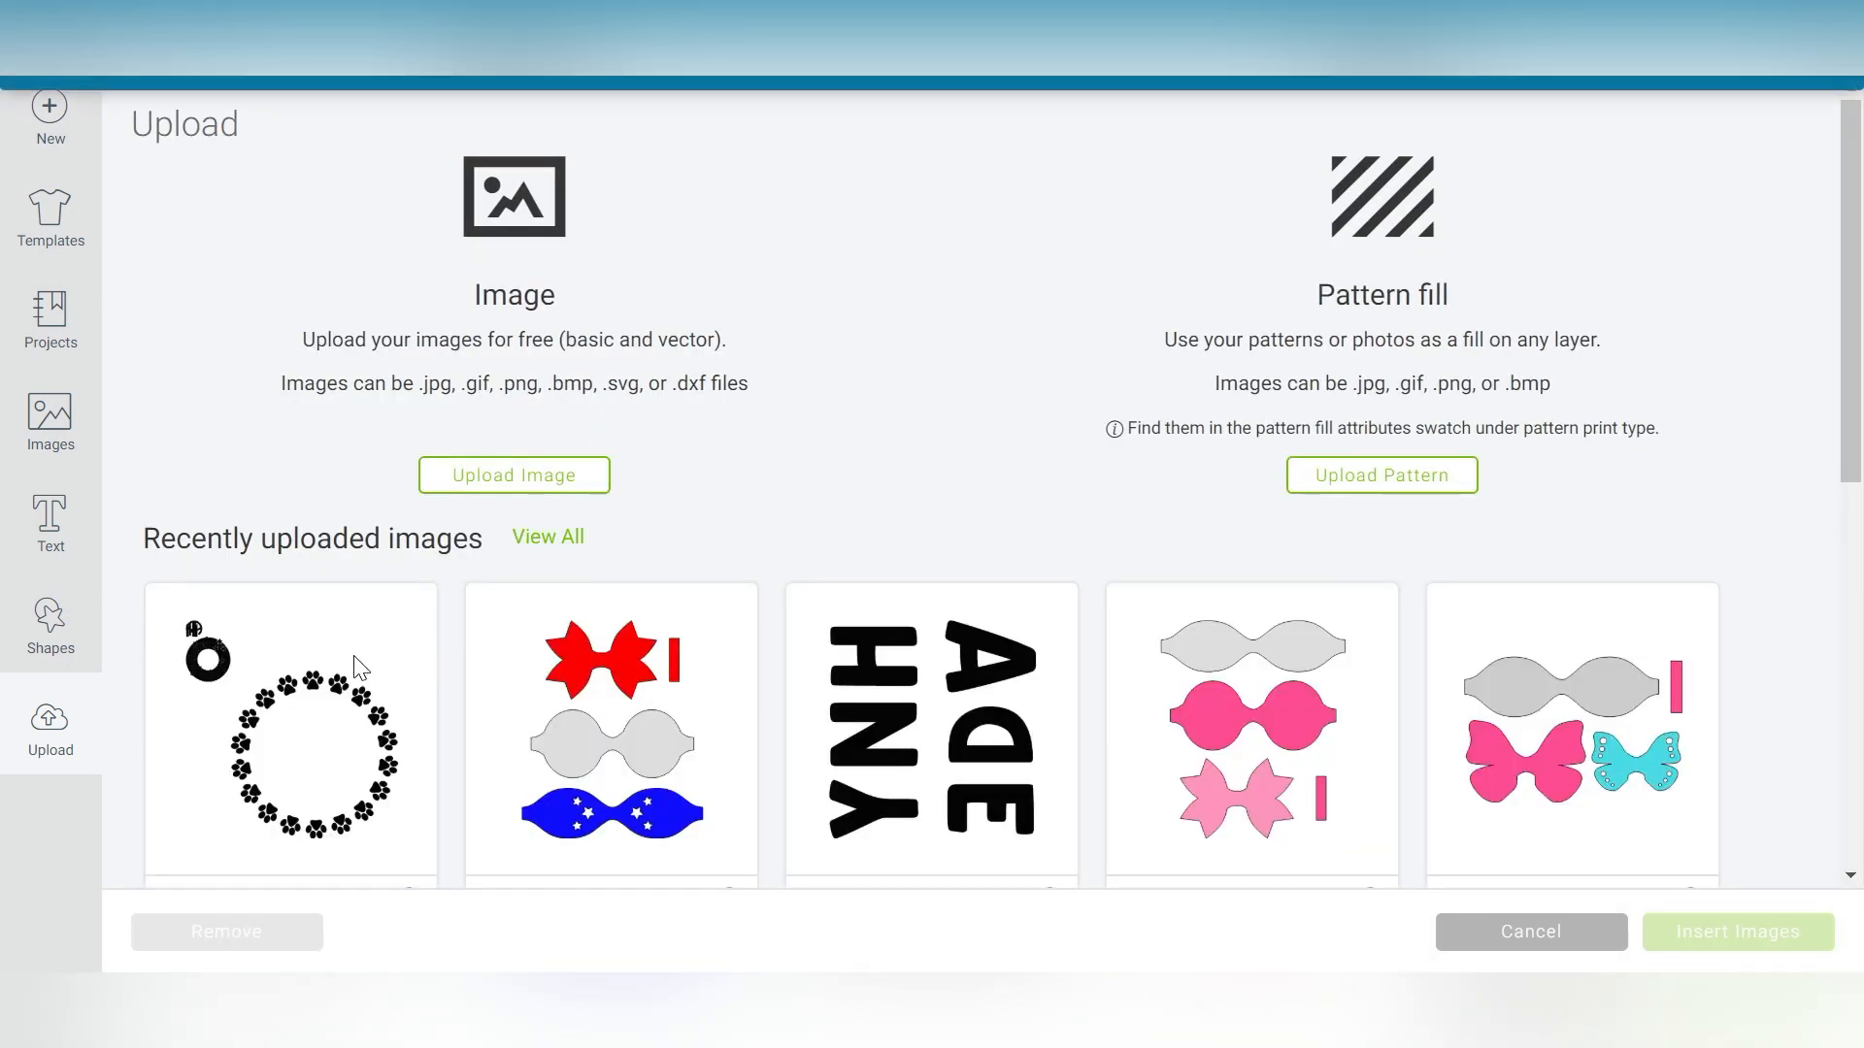
- Insert the uploaded monogram onto the canvas and set its width to 6 in
click(322, 666)
click(1687, 932)
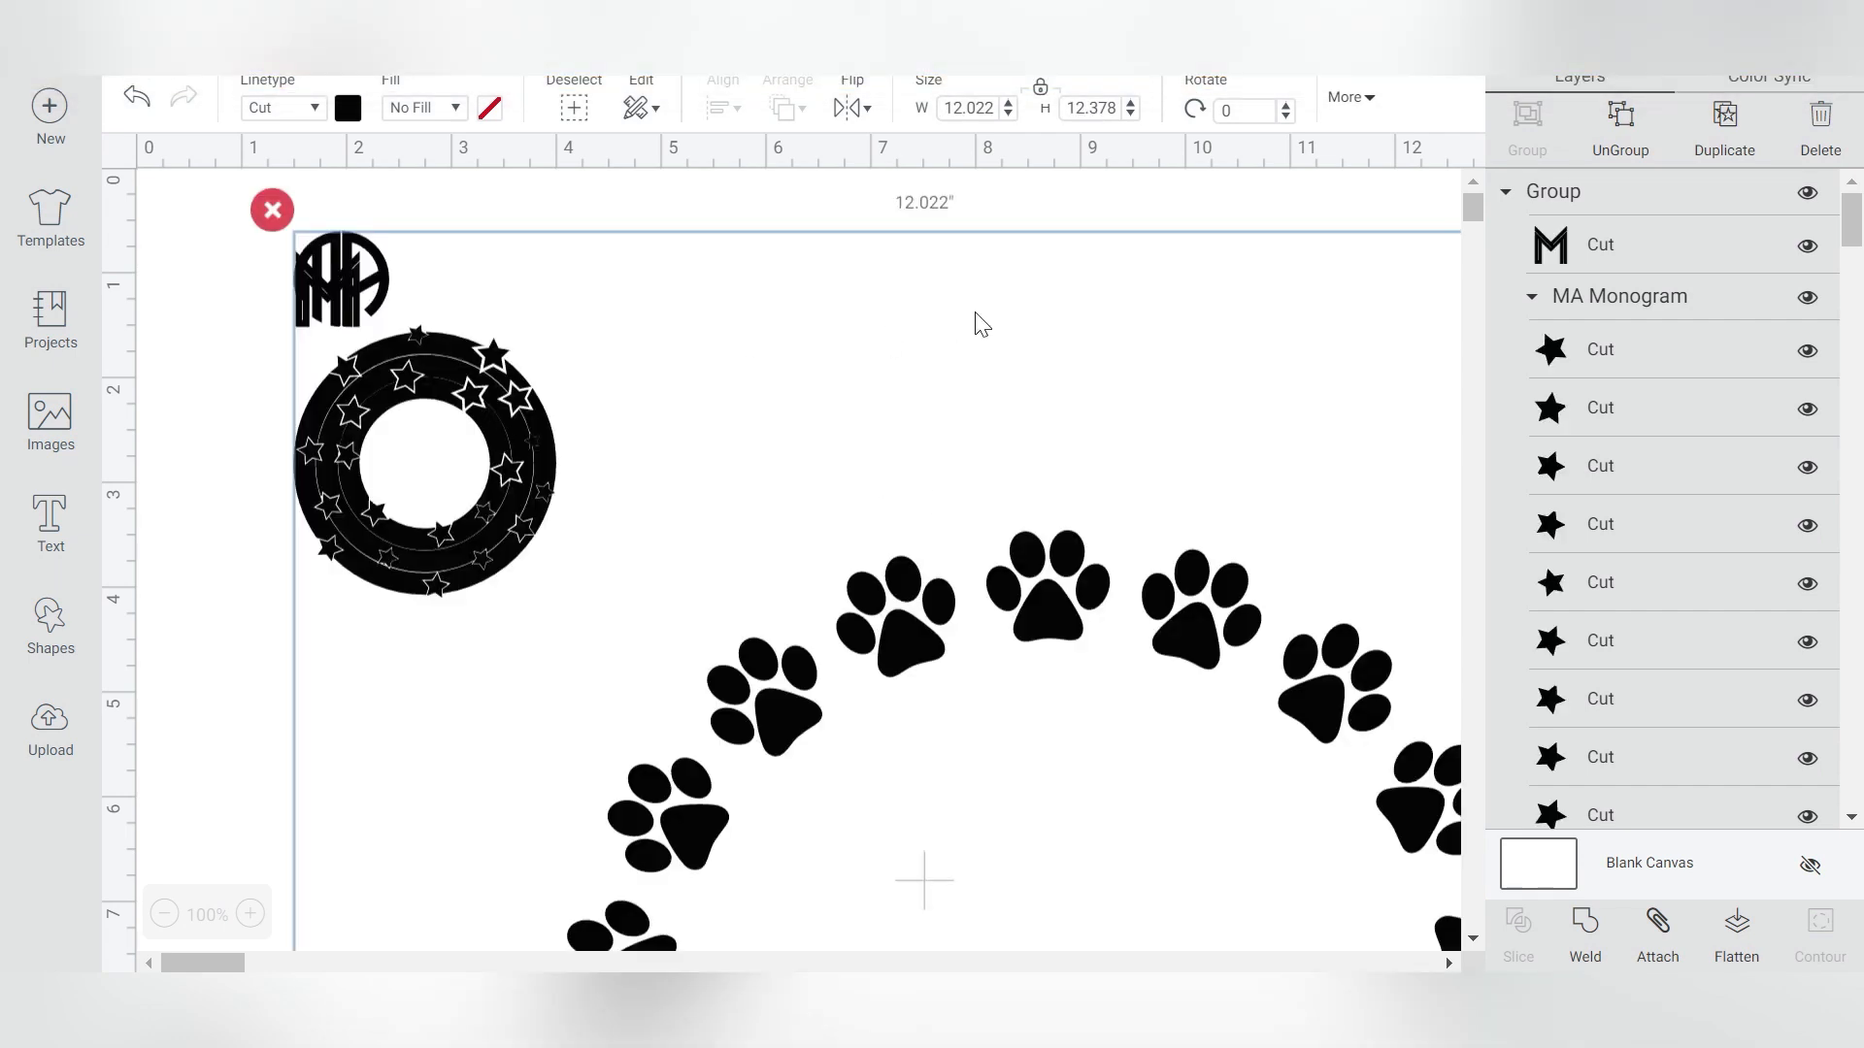
click(969, 108)
text(6)
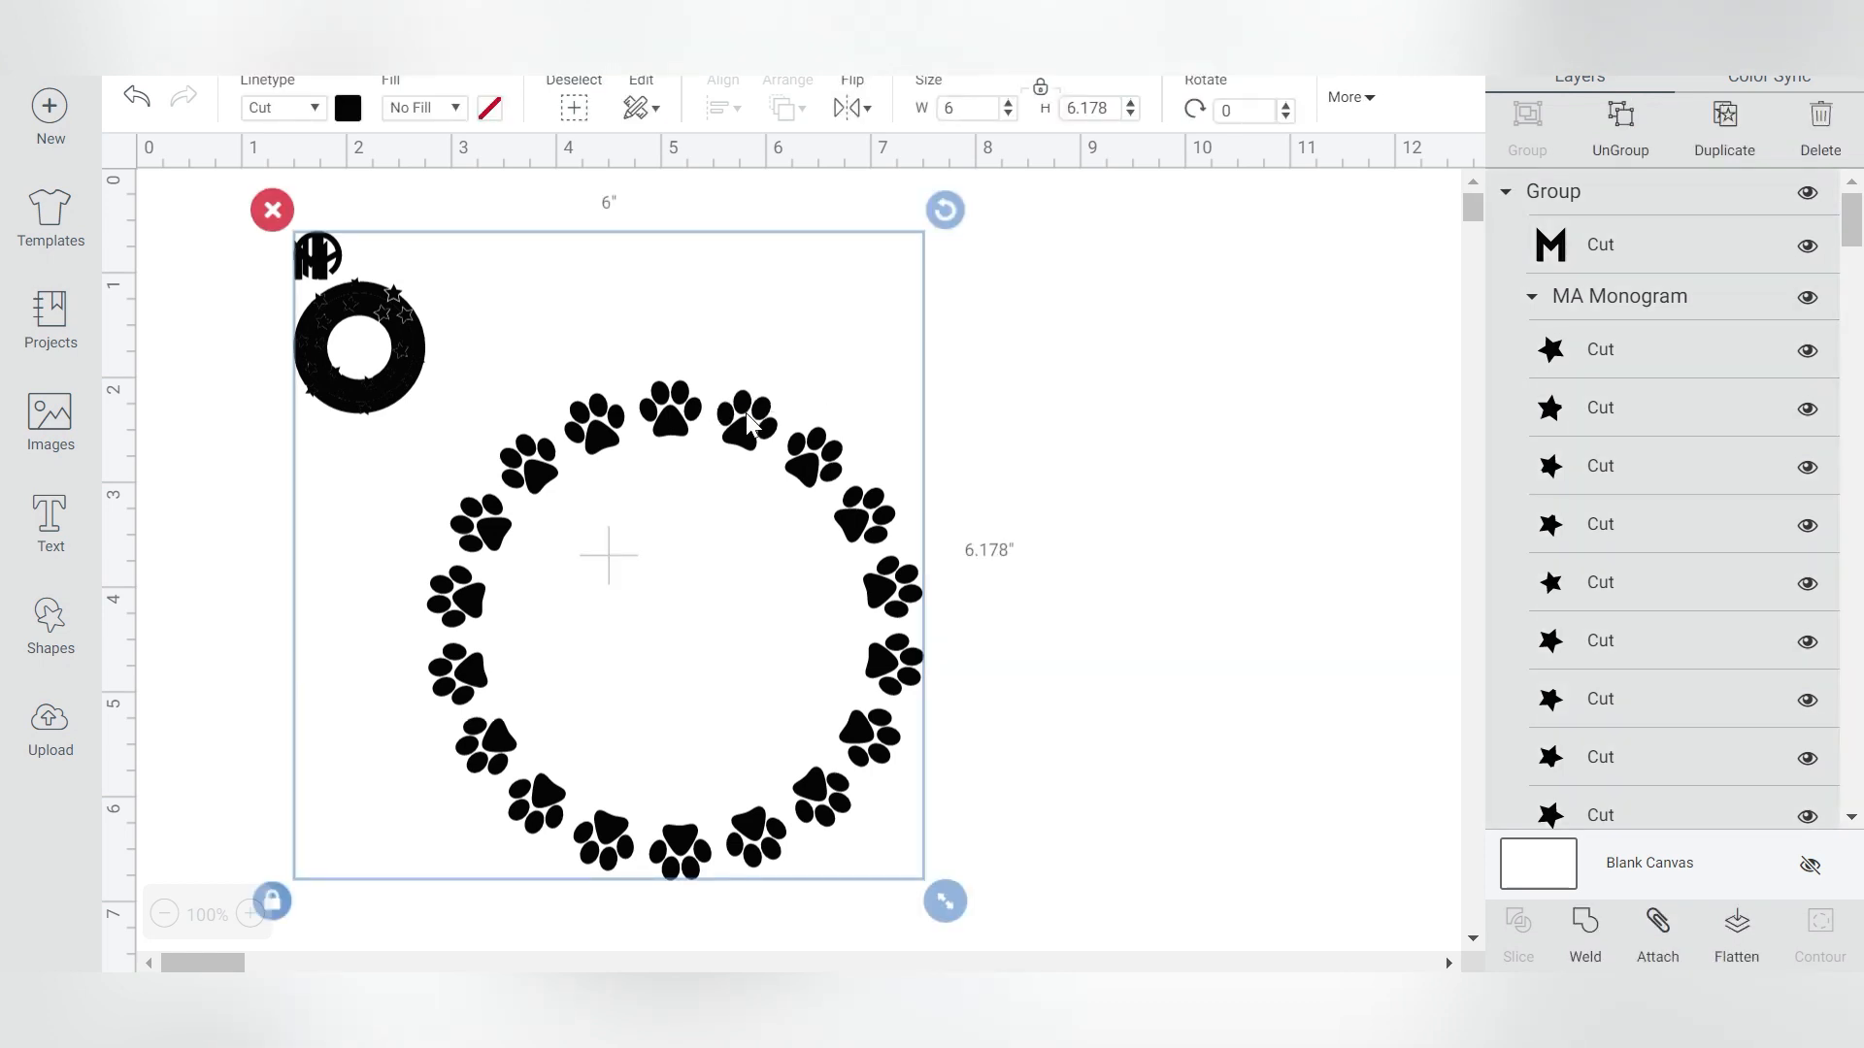
- Ungroup the monogram and move the M letter and the star frame away from the paw-print frame
right_click(743, 419)
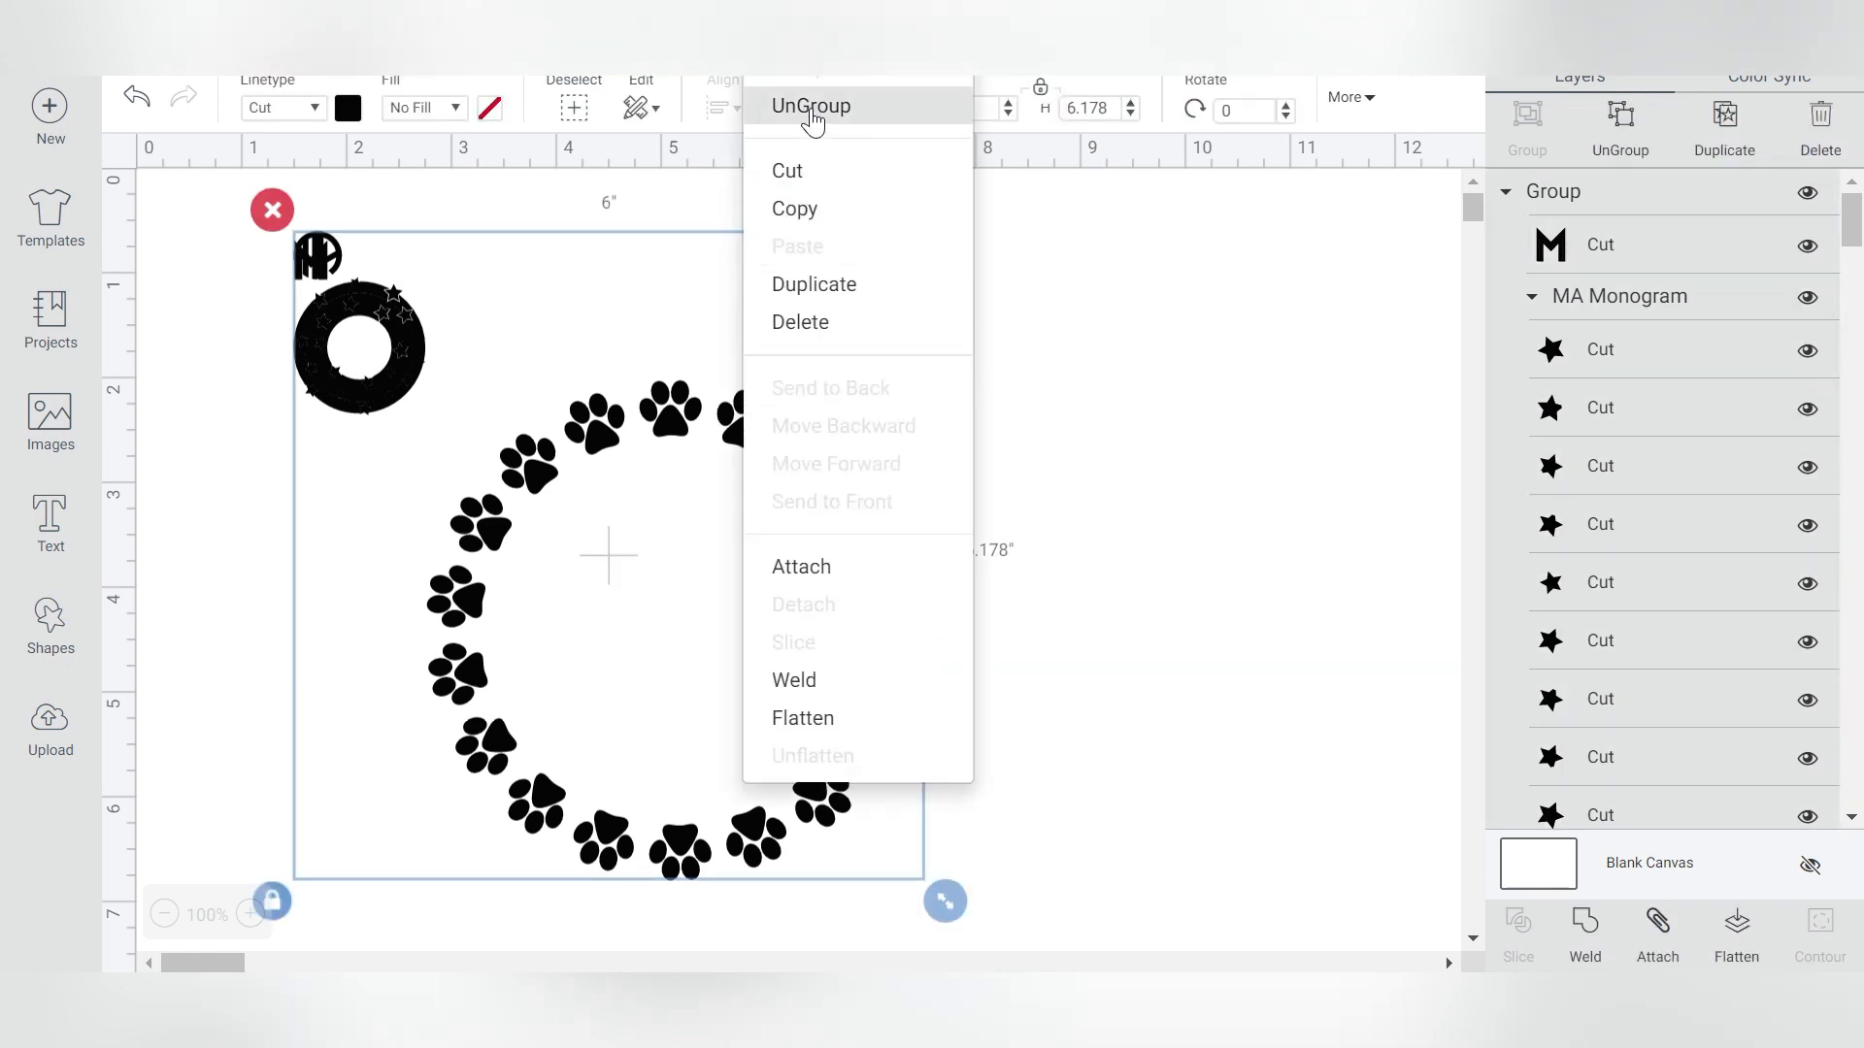
click(997, 344)
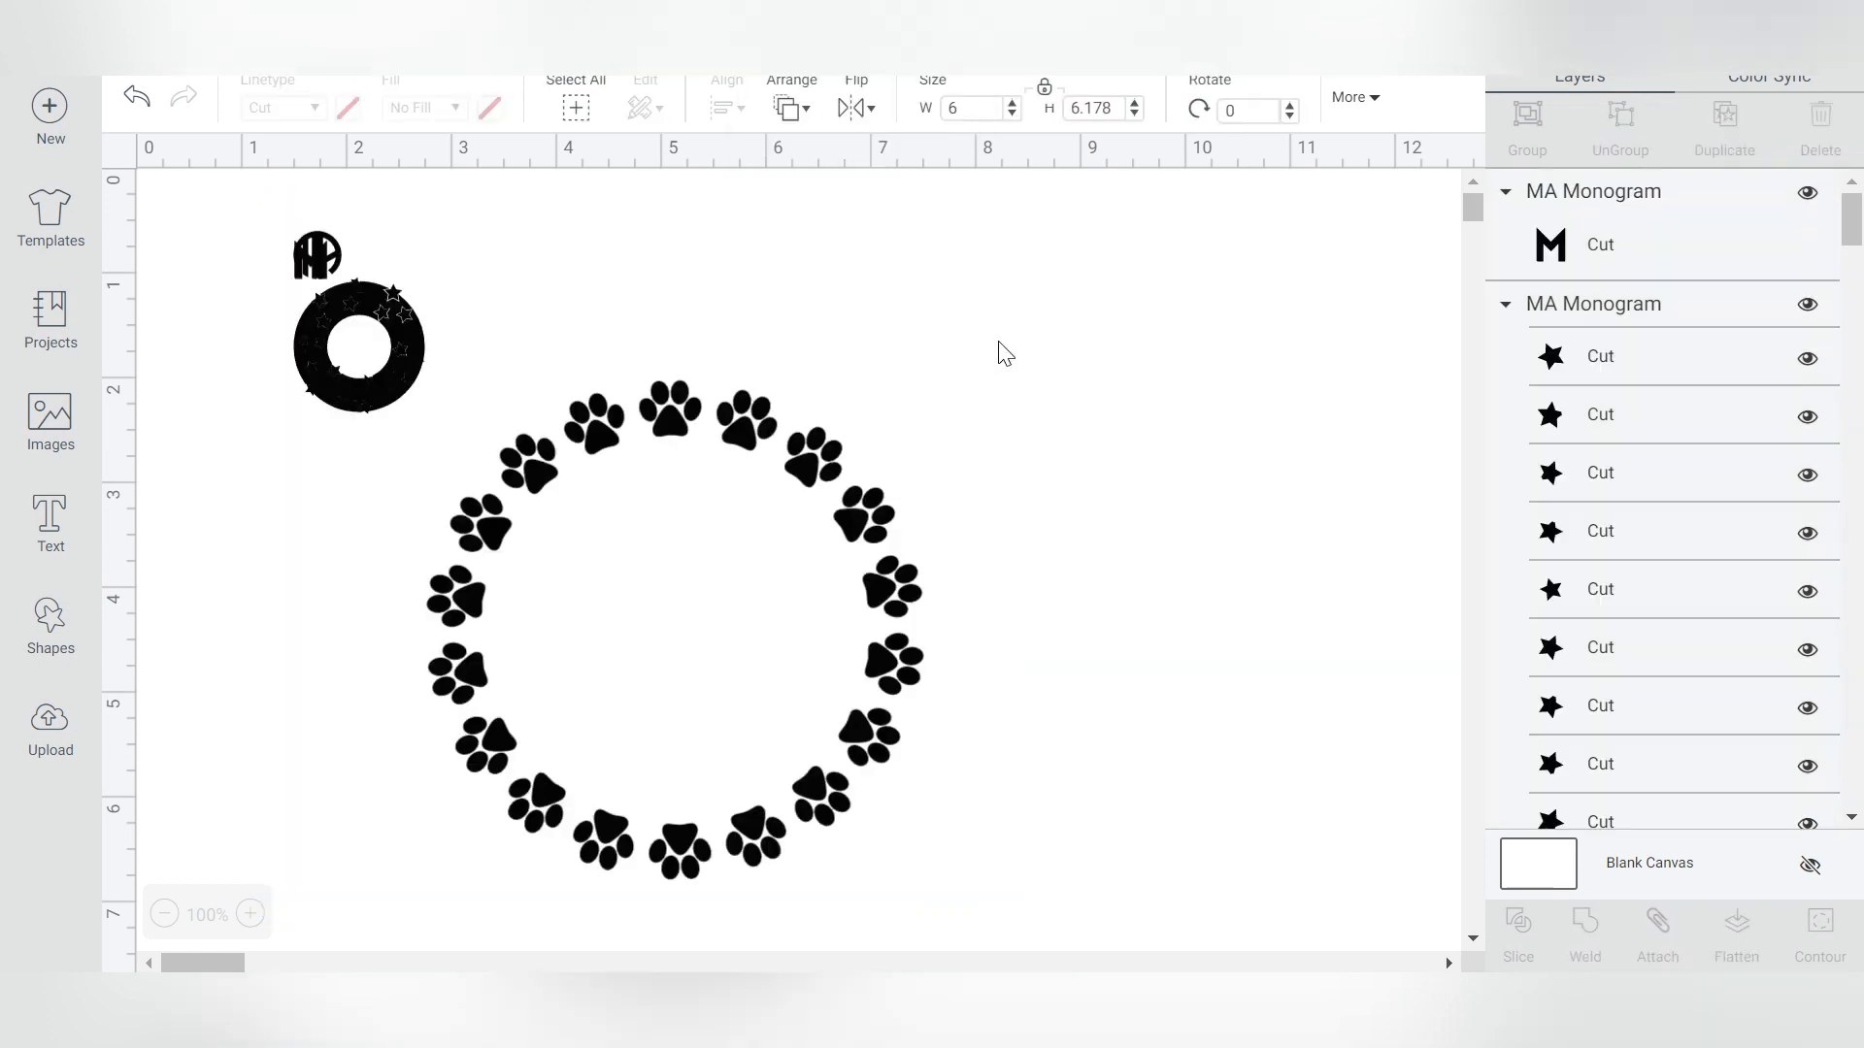
click(330, 256)
drag(317, 255, 1020, 324)
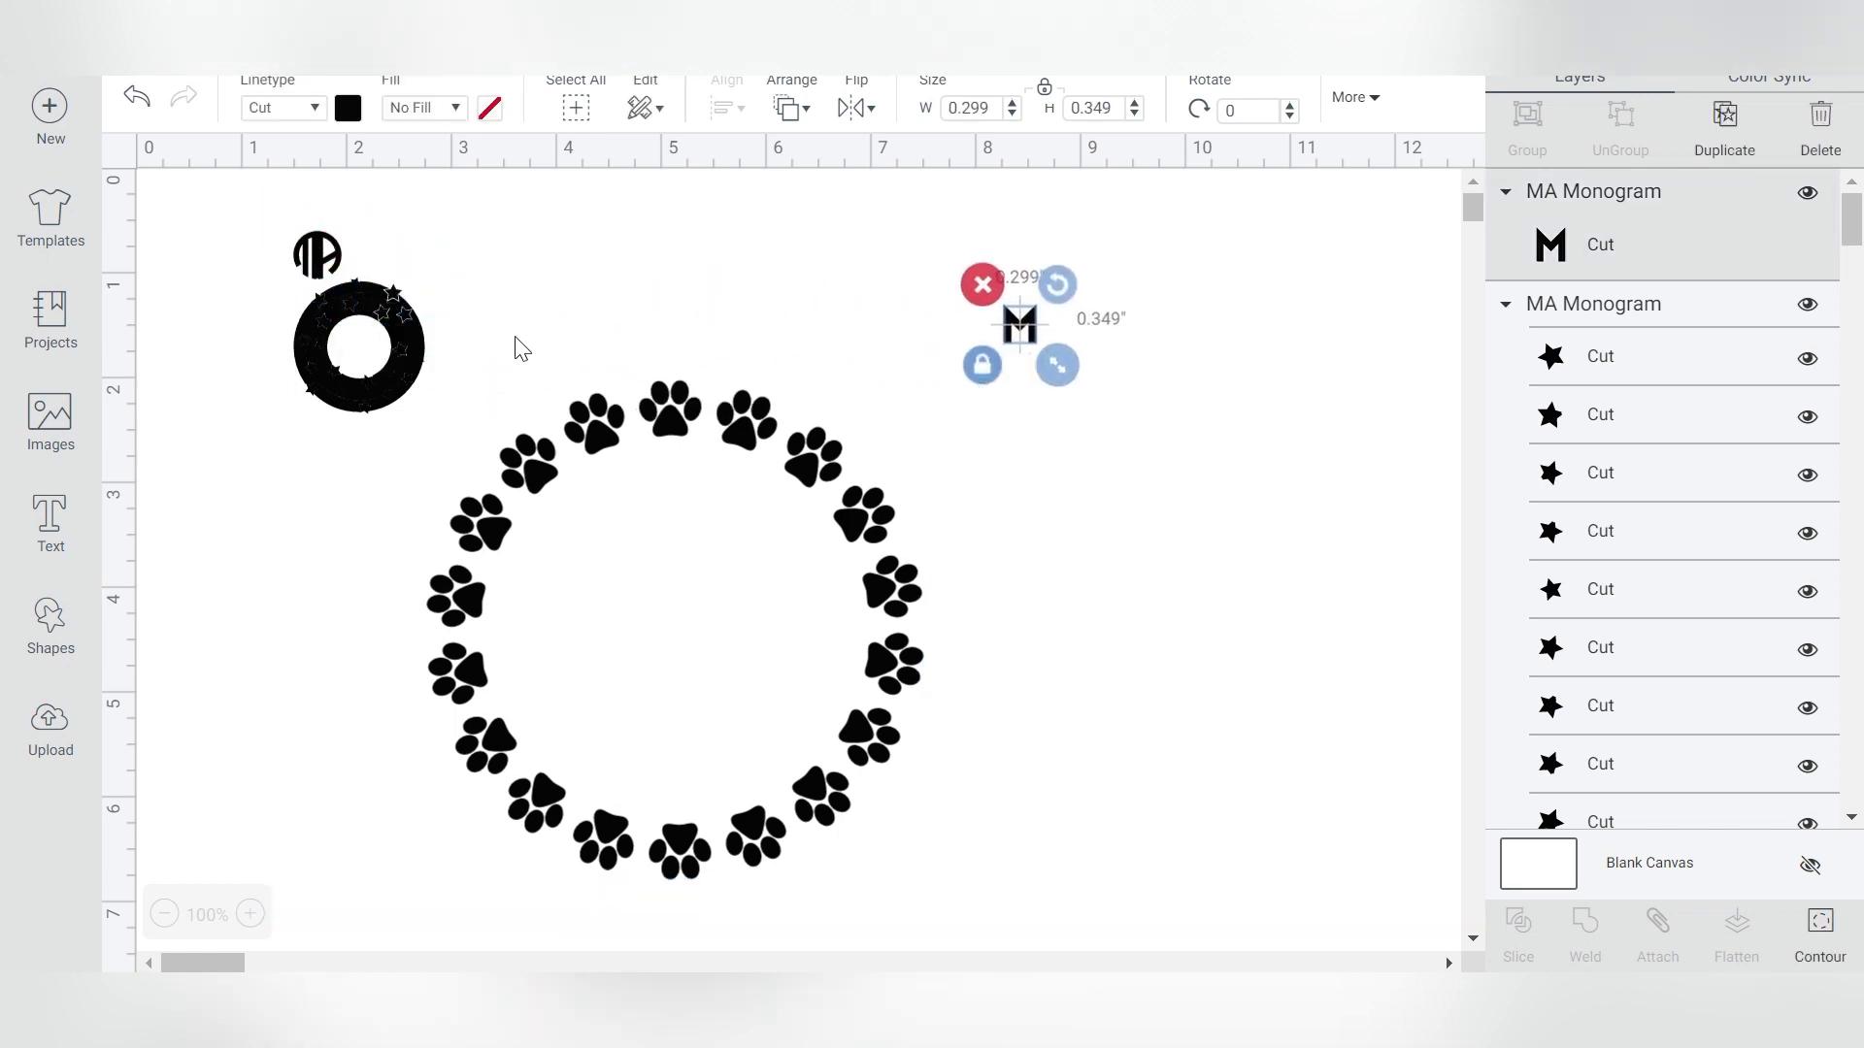
drag(407, 332, 1286, 382)
- Center the MA letters inside the paw-print frame and enlarge them to about 3.3 in
click(749, 433)
click(326, 262)
drag(330, 272, 814, 740)
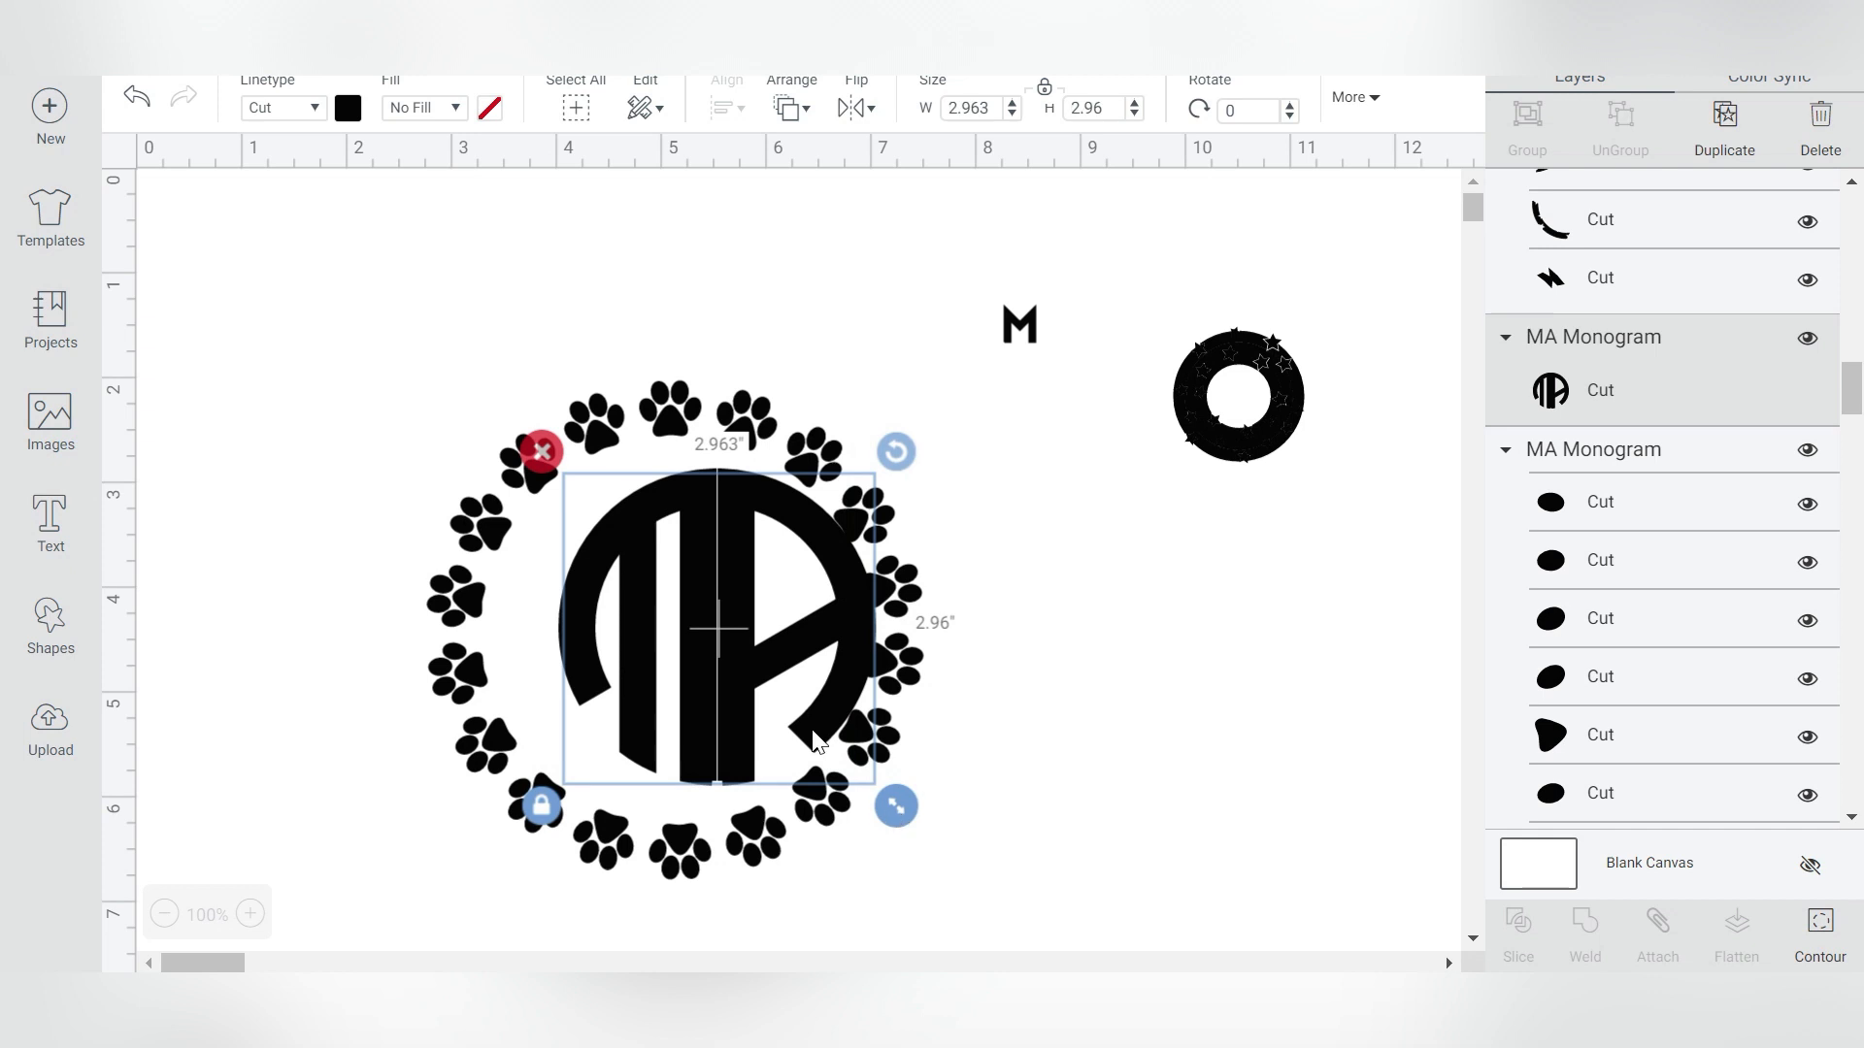
drag(713, 547, 673, 566)
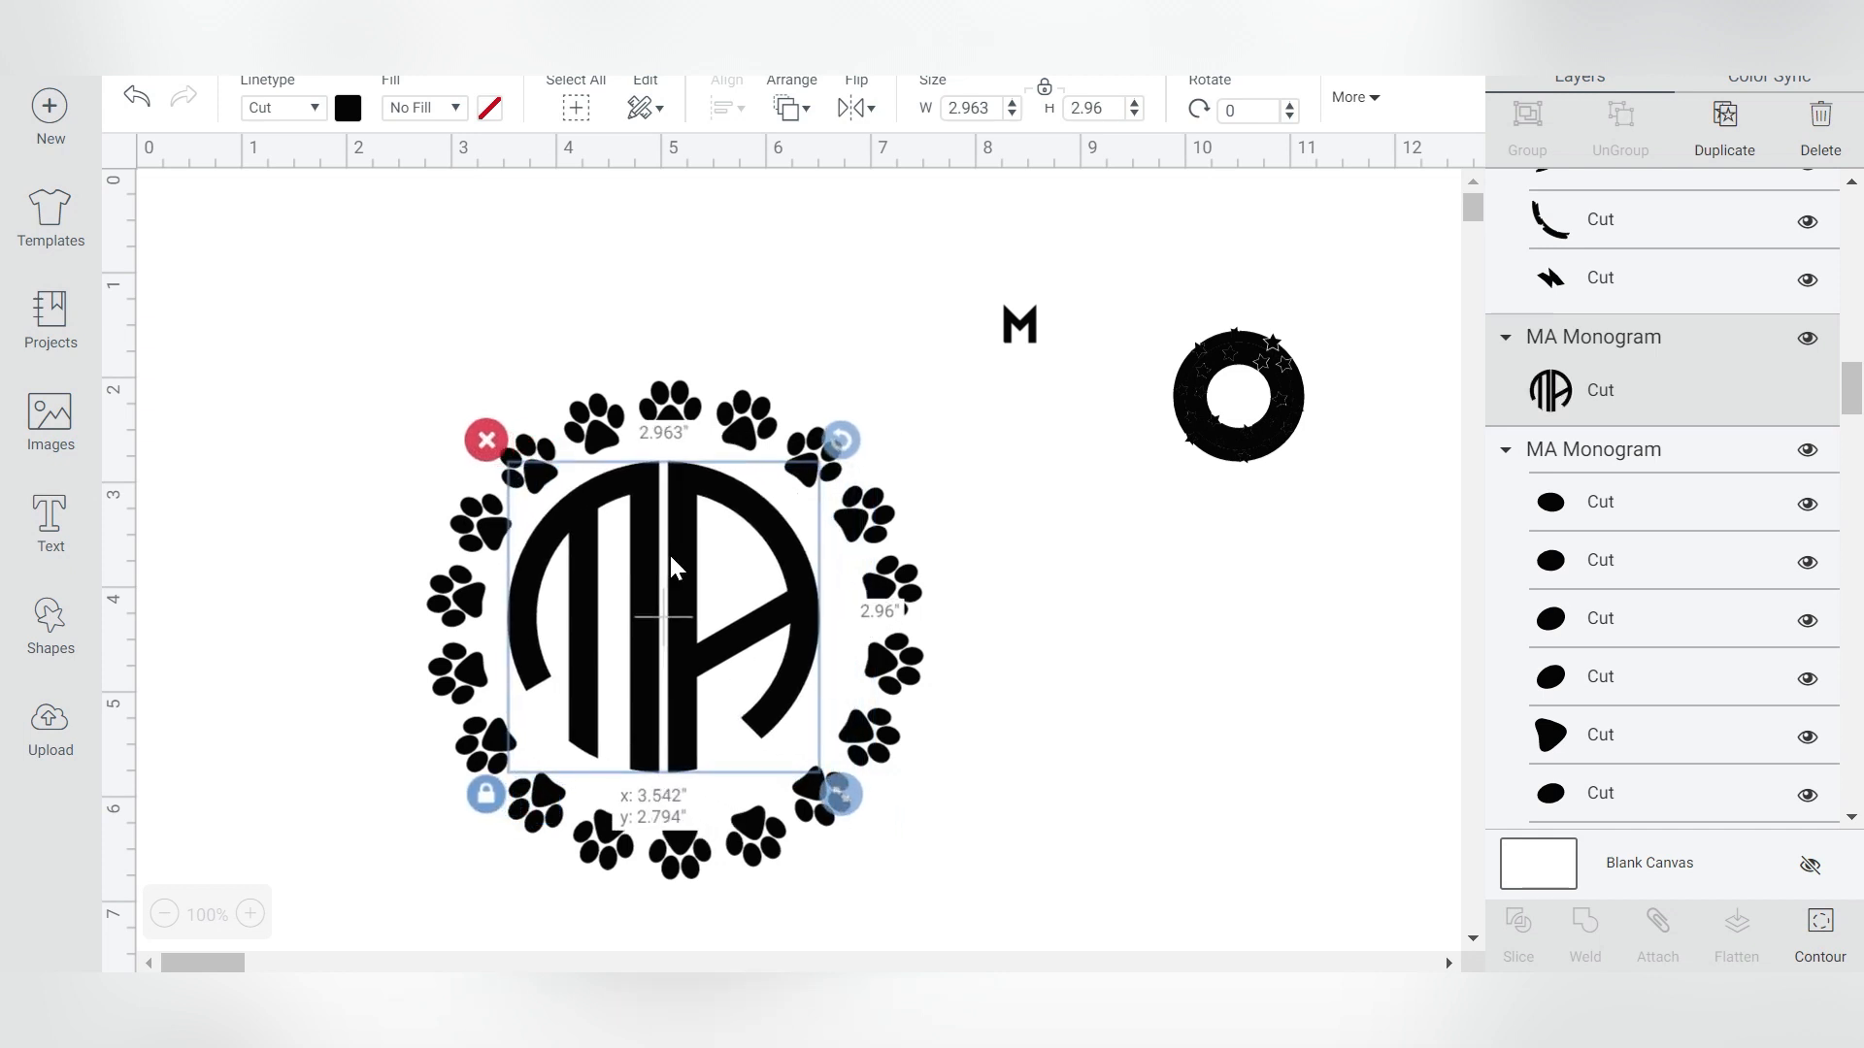
drag(837, 794, 870, 818)
drag(702, 598, 697, 596)
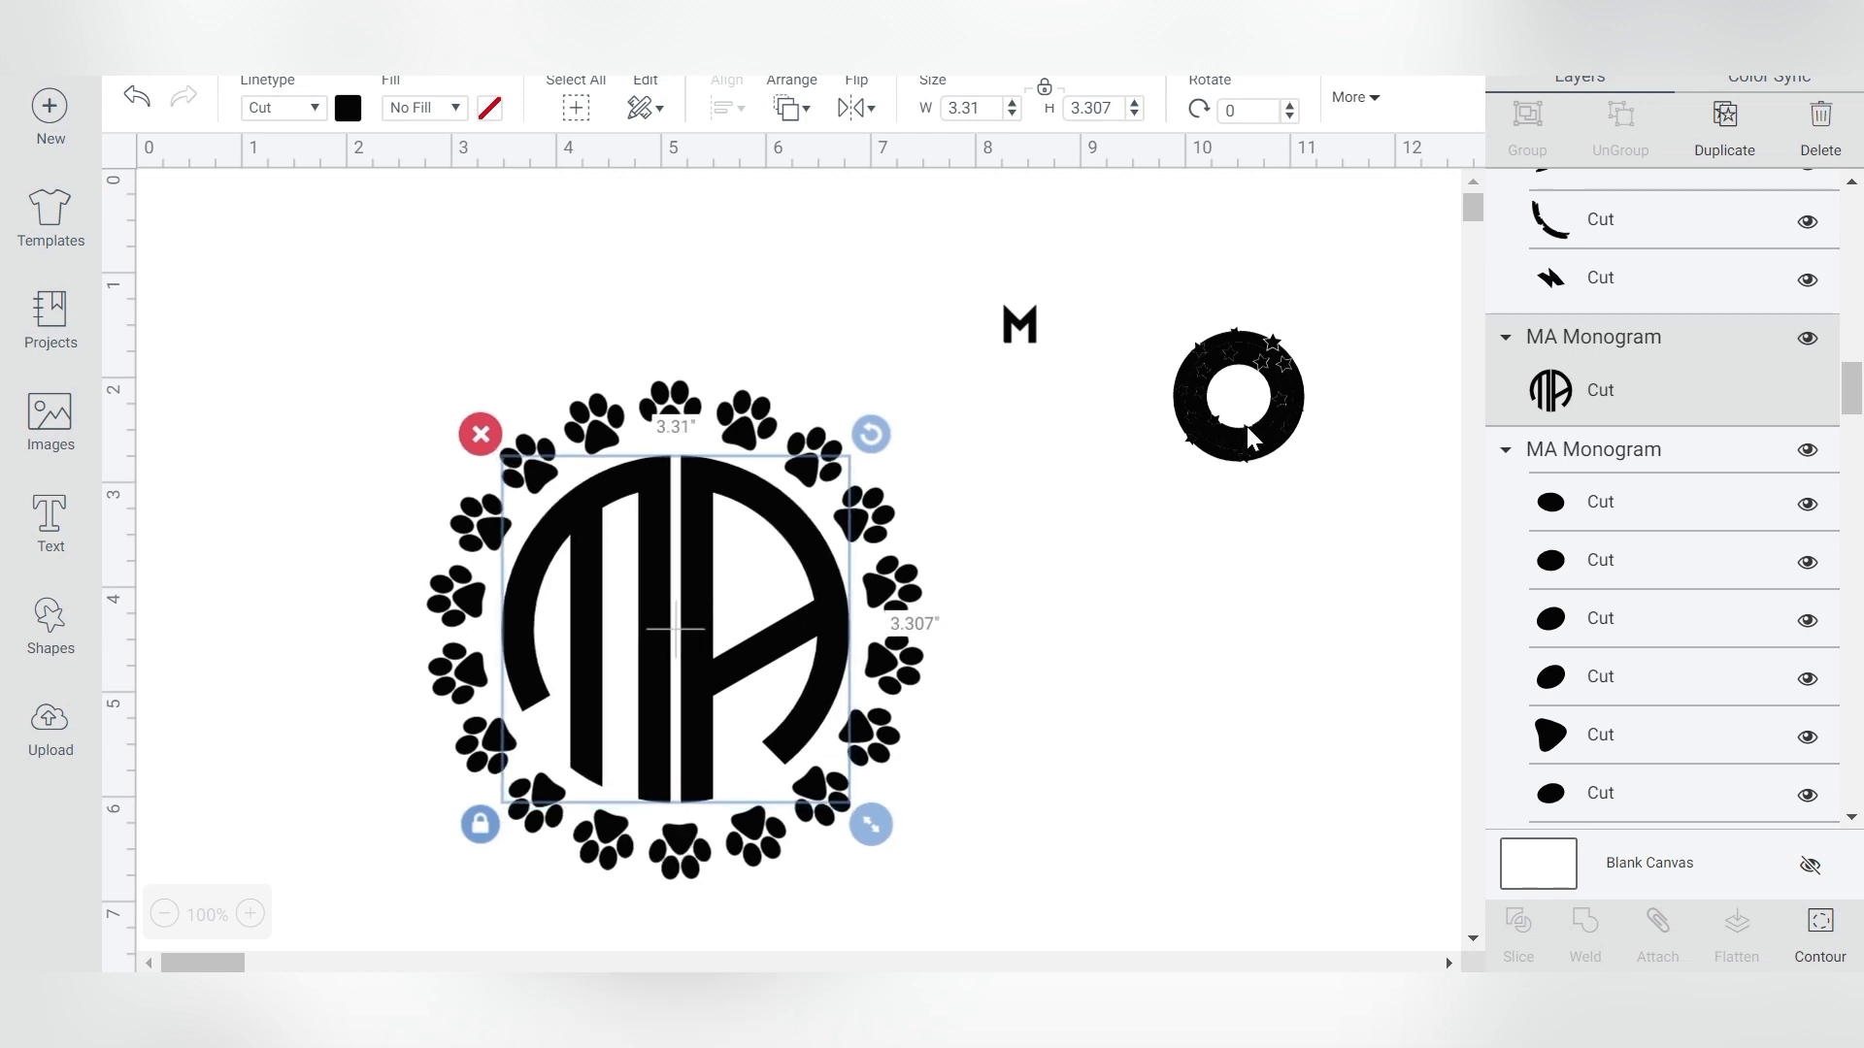
- Slightly enlarge the star frame and shift the MA paw-print monogram toward the left
click(1246, 427)
drag(1323, 482, 1467, 591)
drag(930, 408, 520, 557)
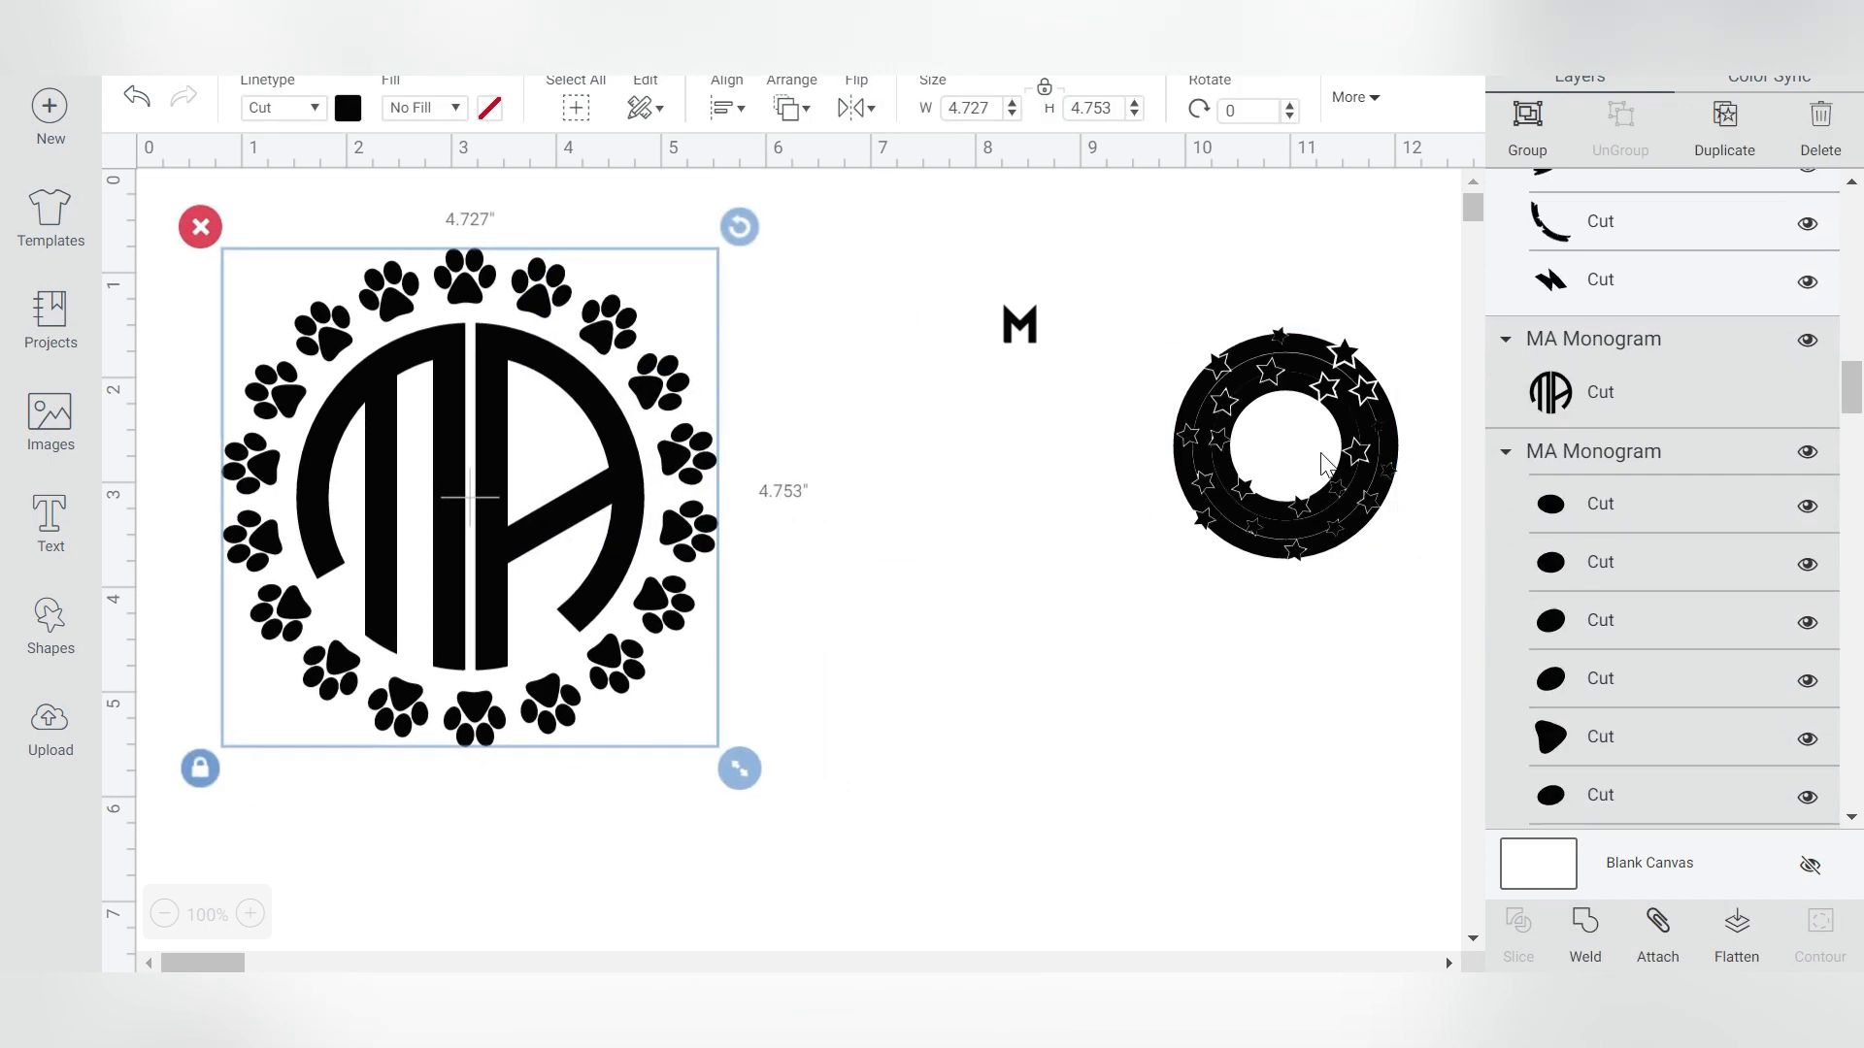
- Move the star frame beside the paw monogram and enlarge it to about 4.2 in wide
drag(1207, 408, 976, 454)
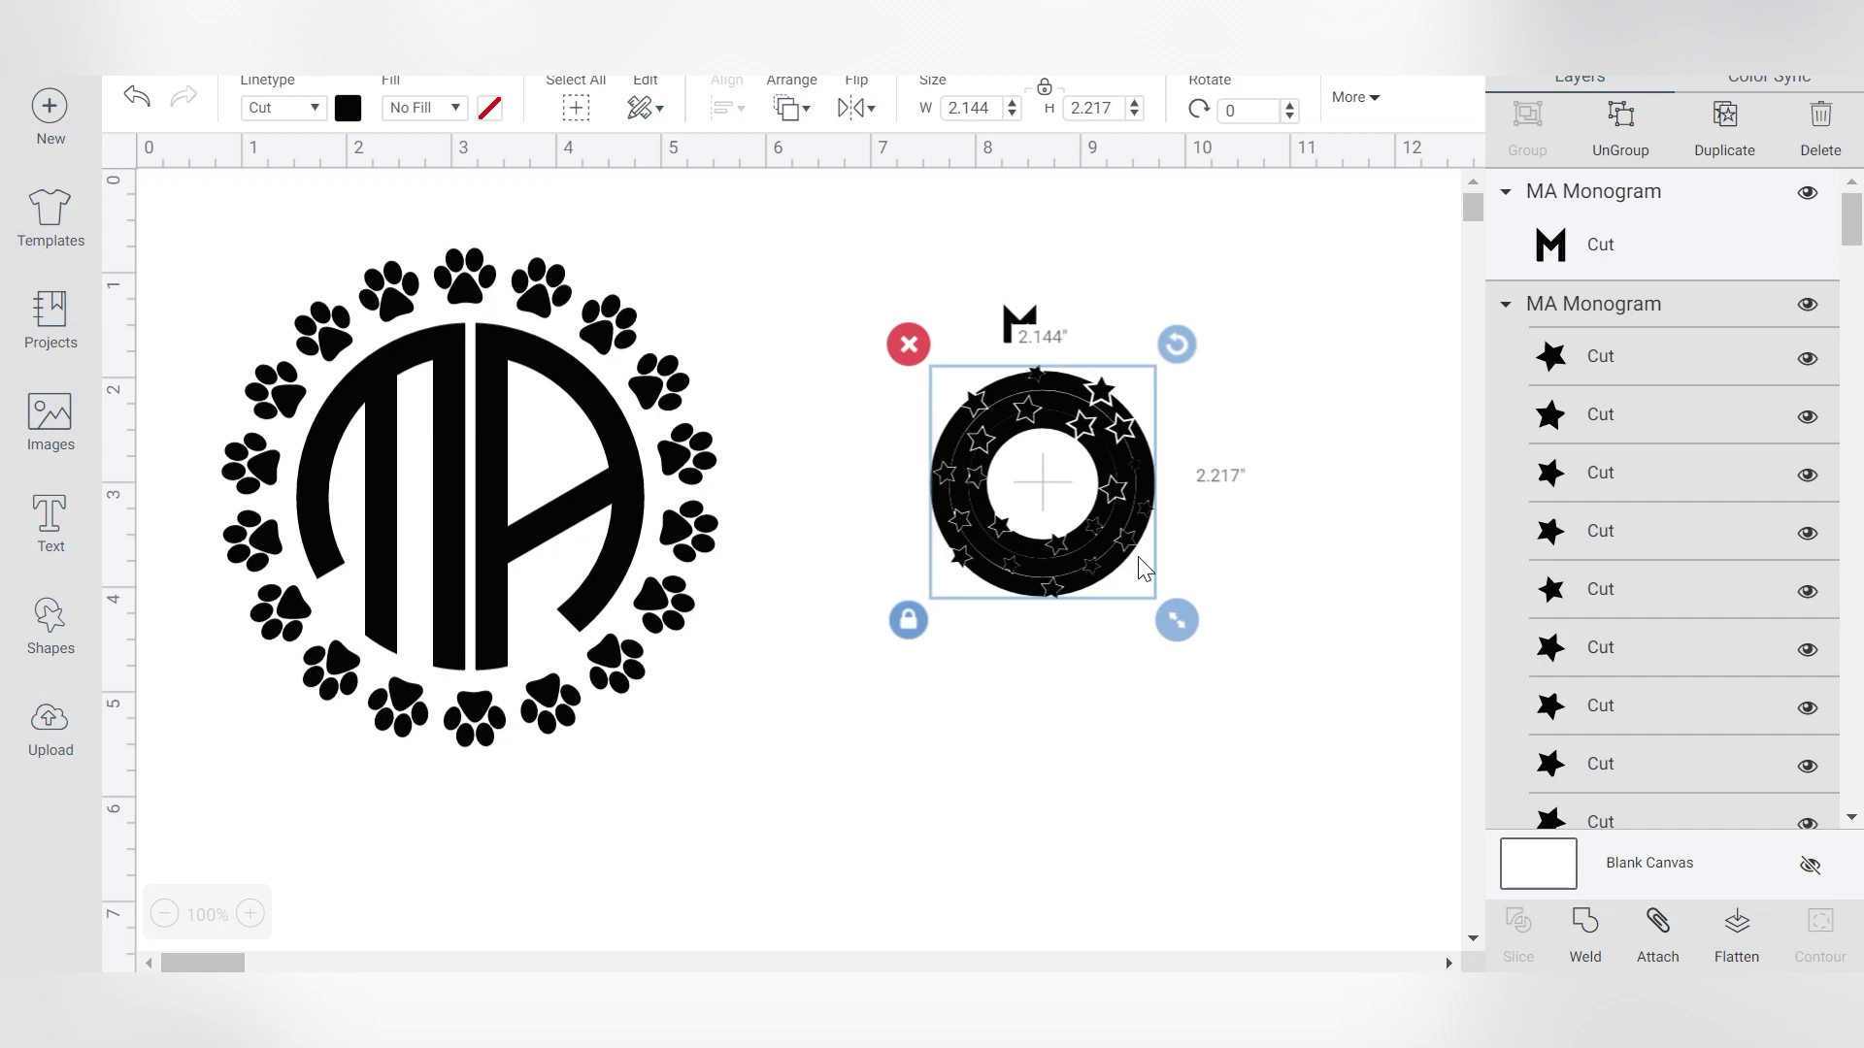
drag(1178, 621, 1474, 858)
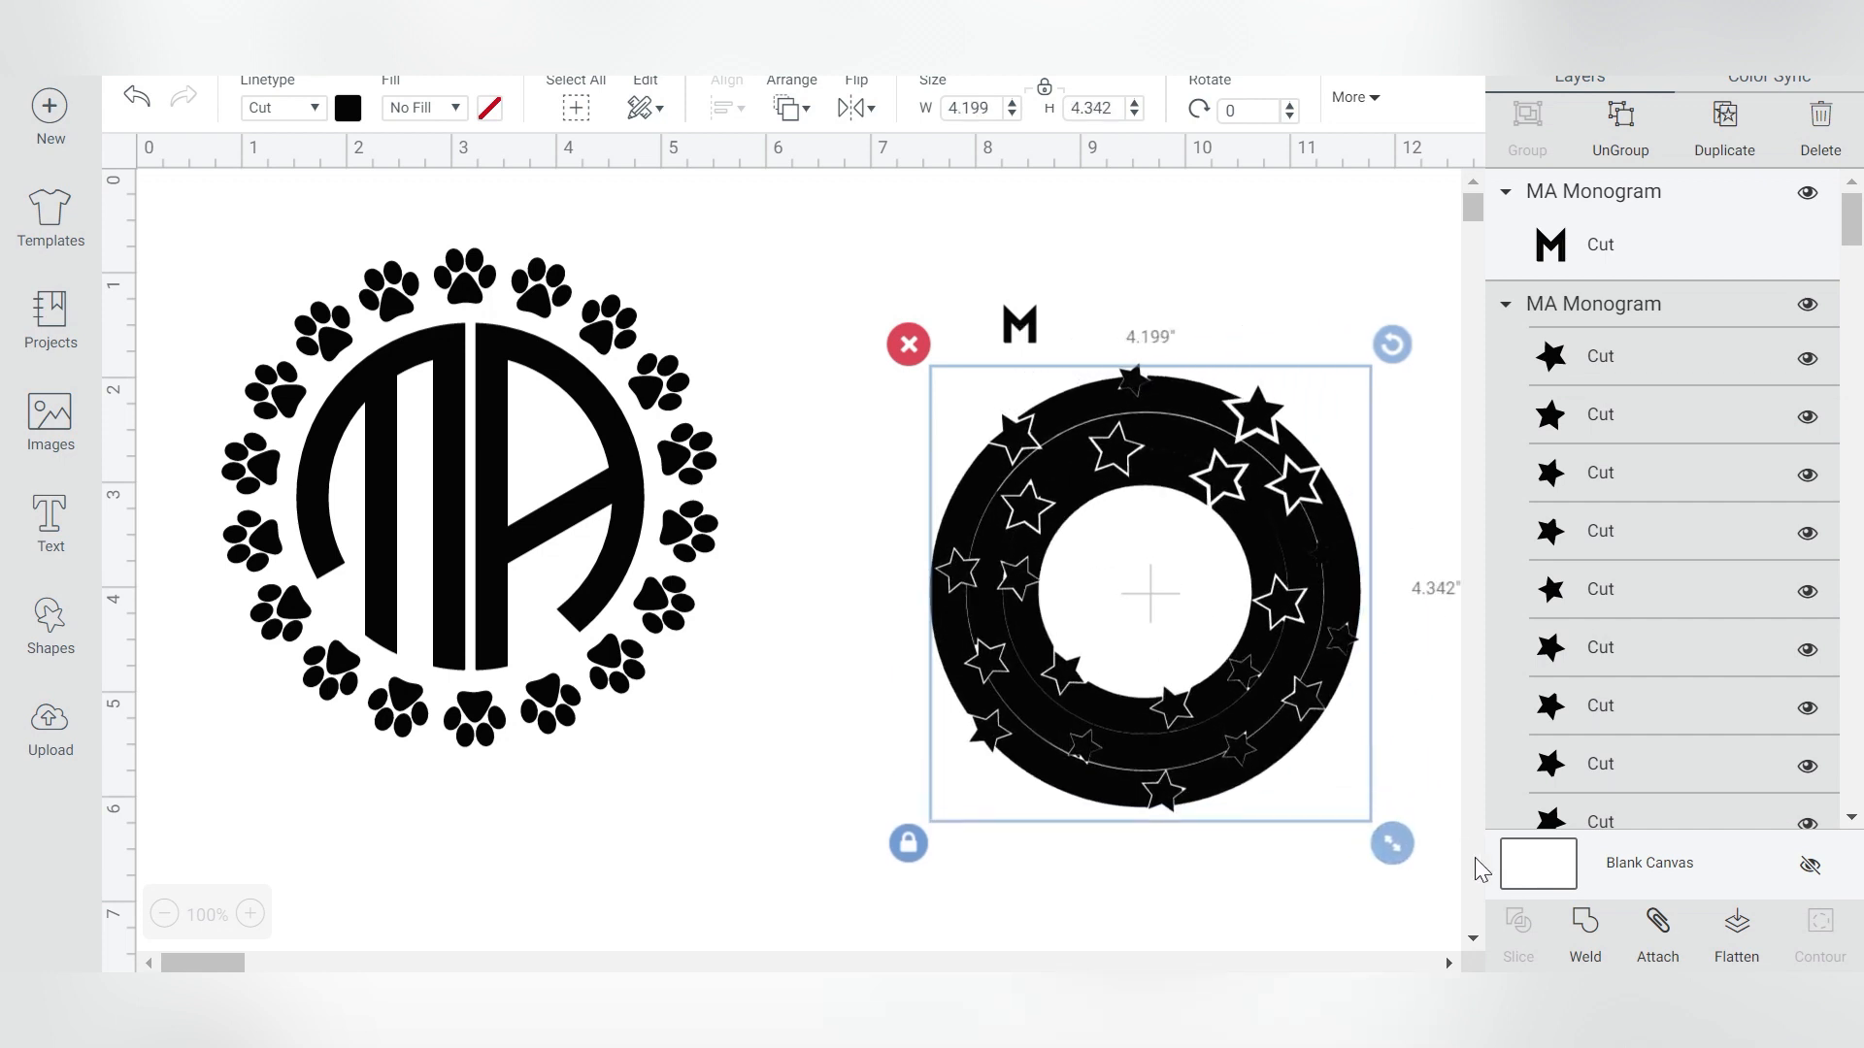
drag(1318, 625, 1270, 614)
- Place the M letter in the center of the star frame, resized to about 1.2 in wide, then select the frame
click(1019, 326)
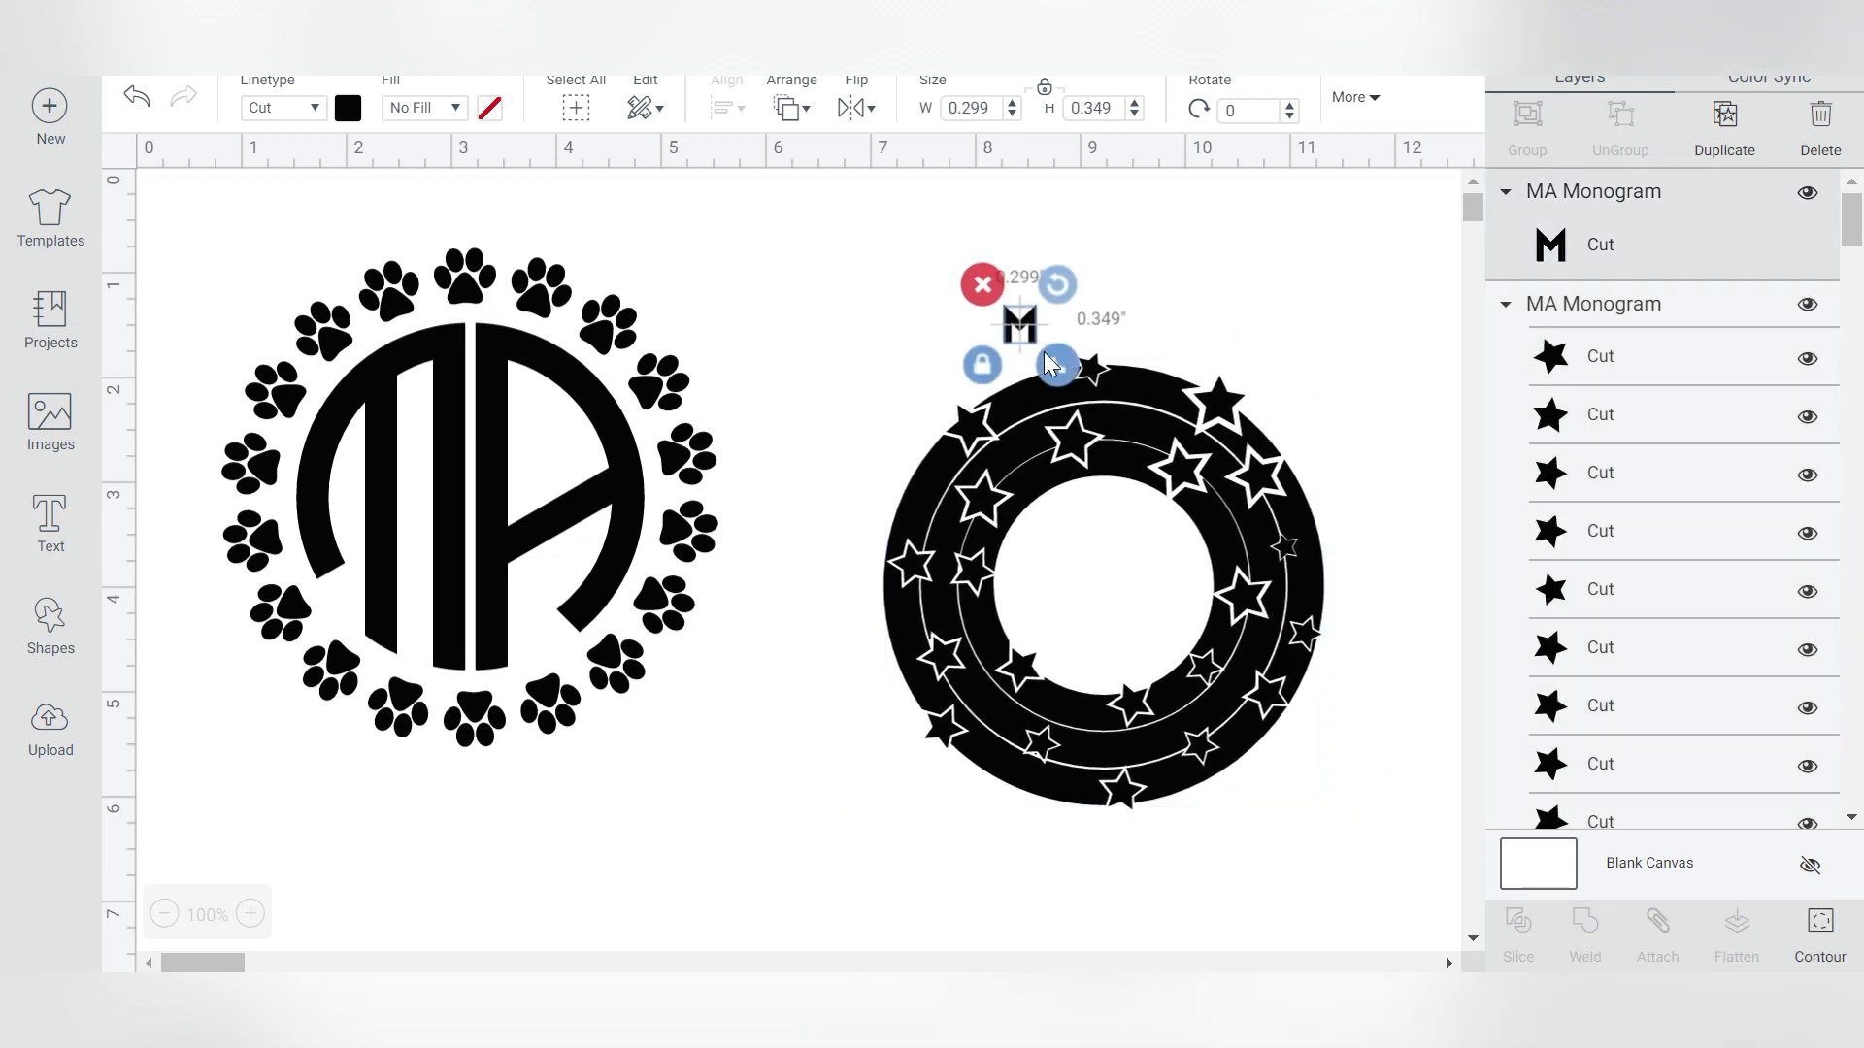
drag(1056, 365, 1249, 590)
drag(1203, 485, 1198, 587)
drag(1243, 694, 1168, 612)
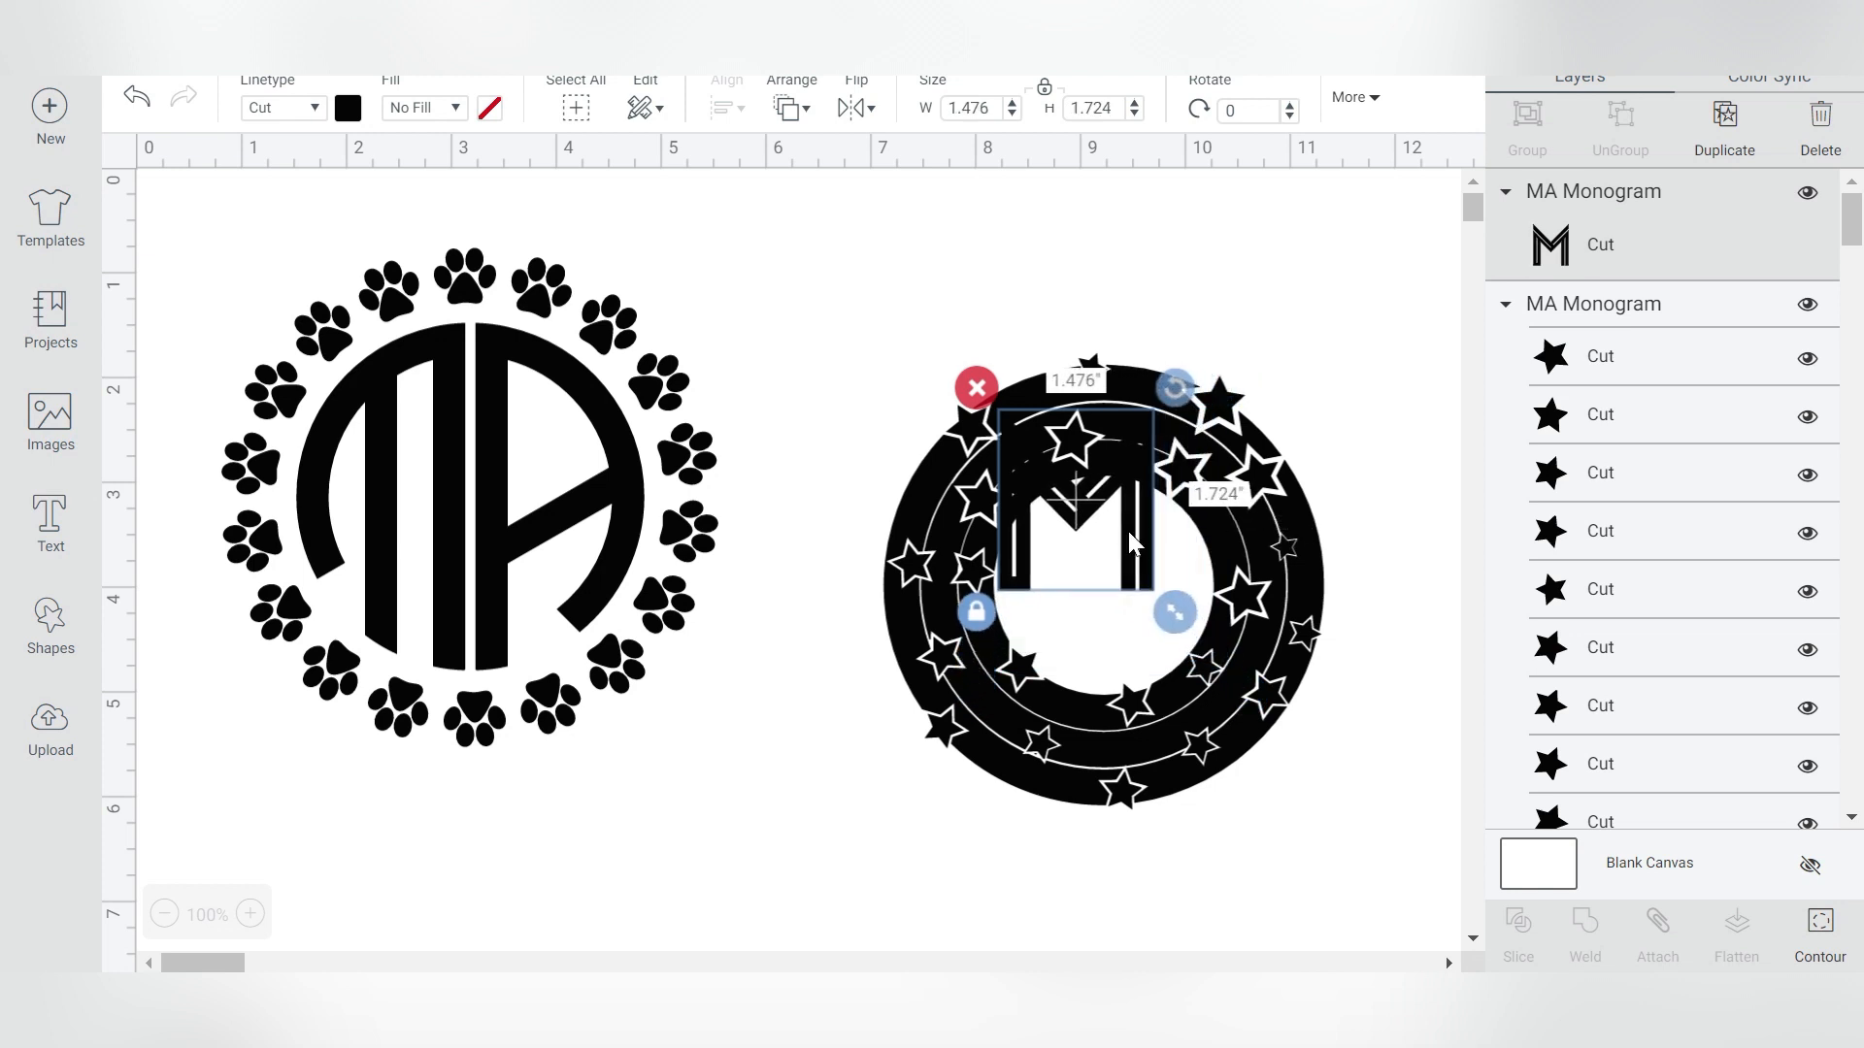
drag(1128, 531, 1151, 609)
drag(1198, 691, 1172, 661)
drag(1142, 565, 1165, 588)
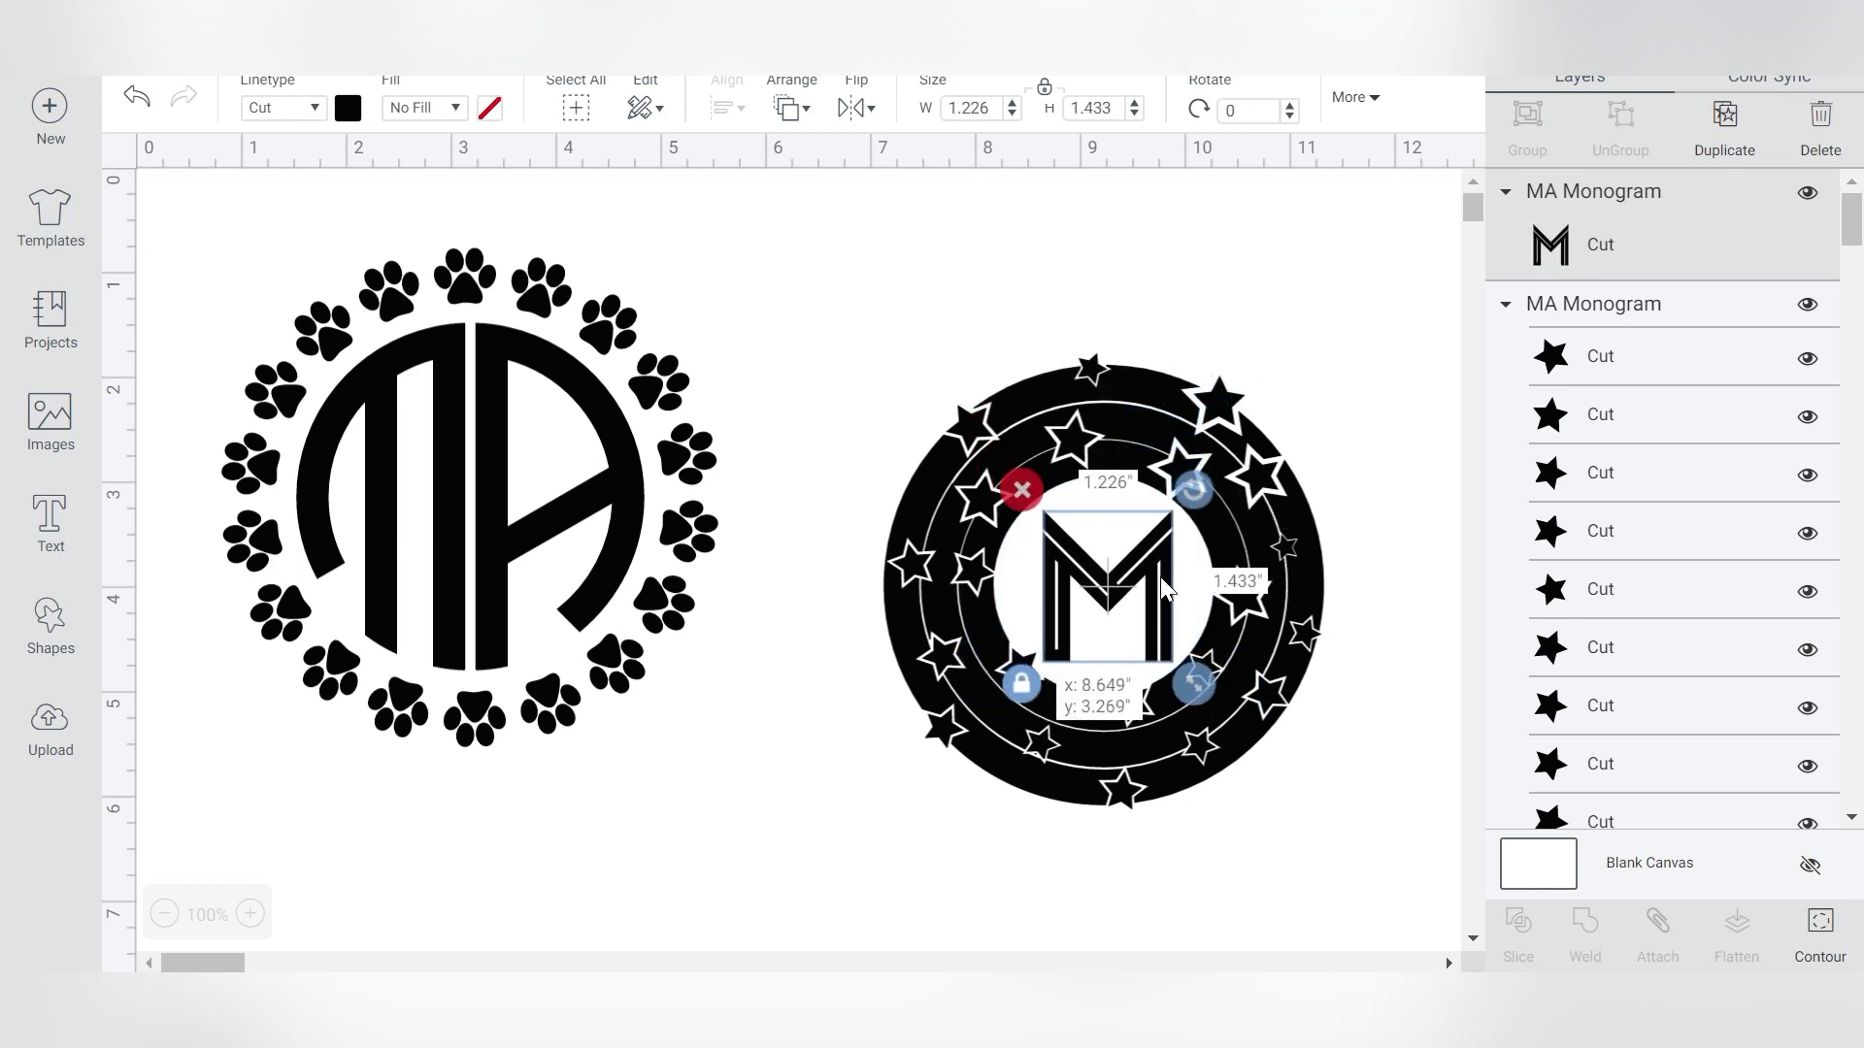
click(1273, 330)
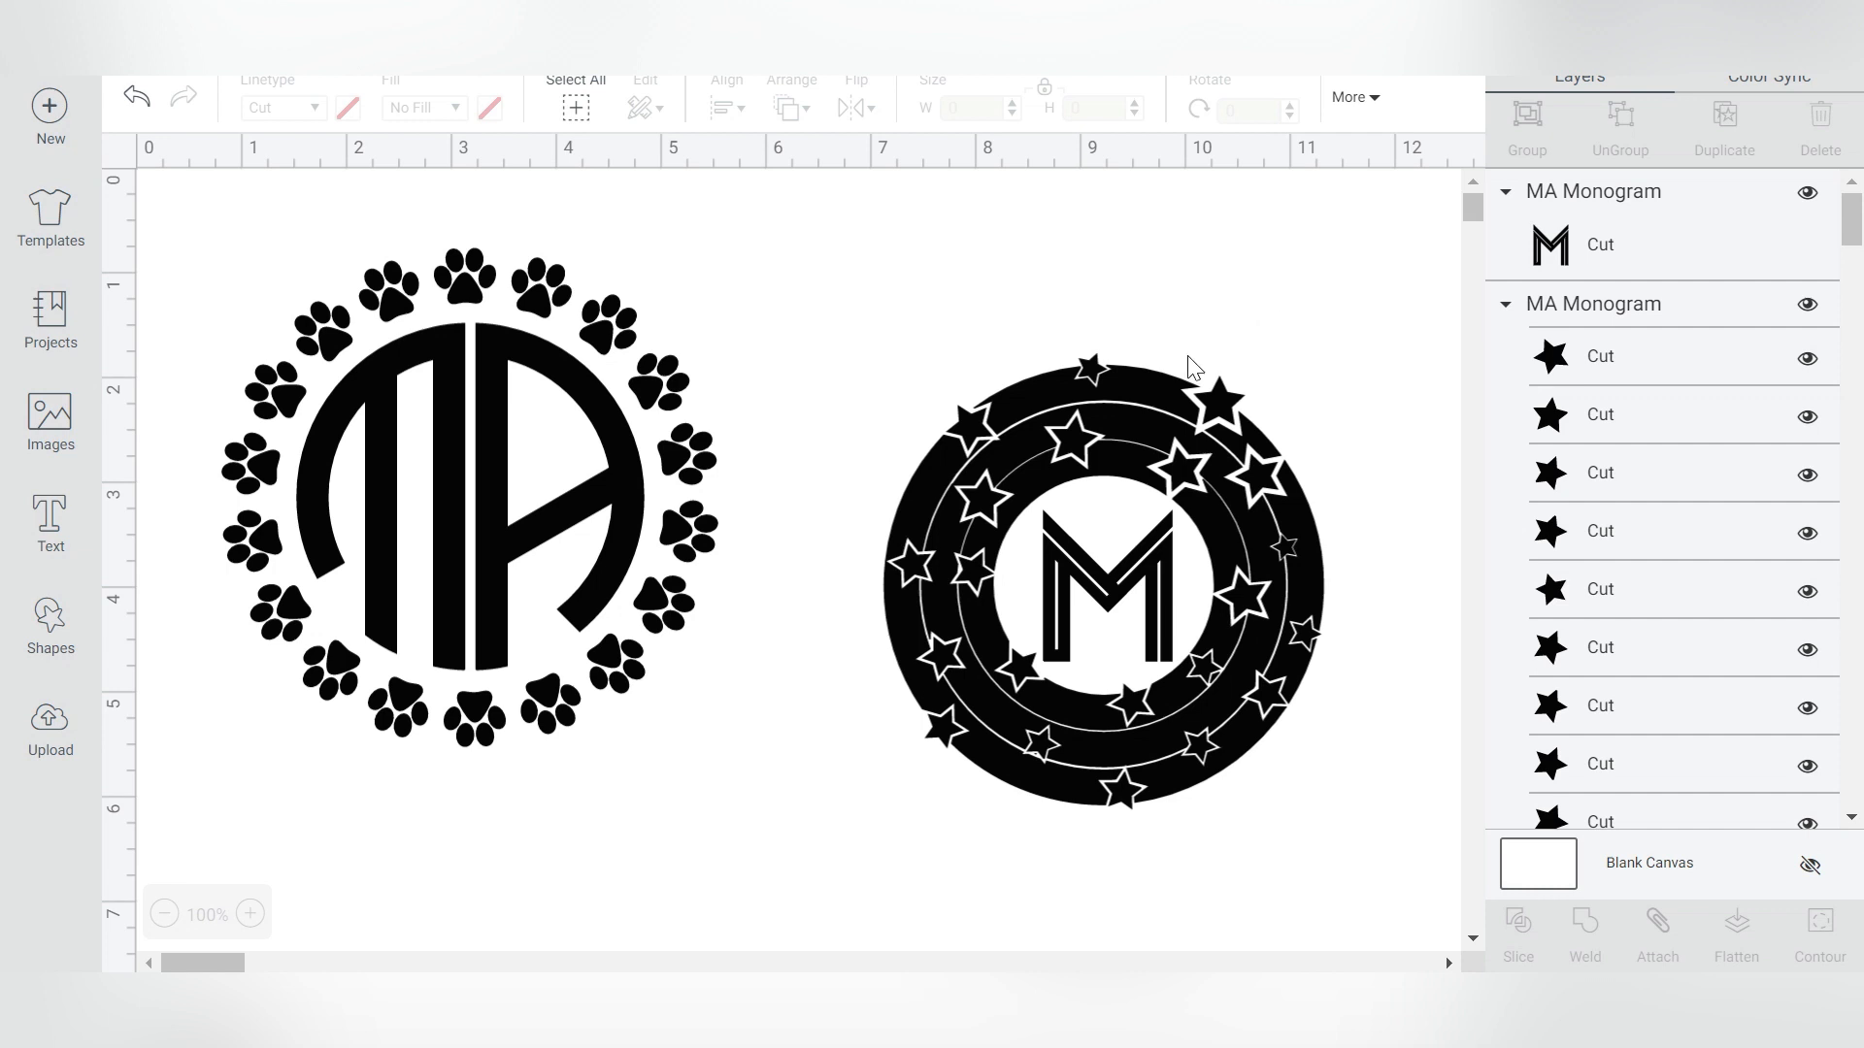
click(1148, 396)
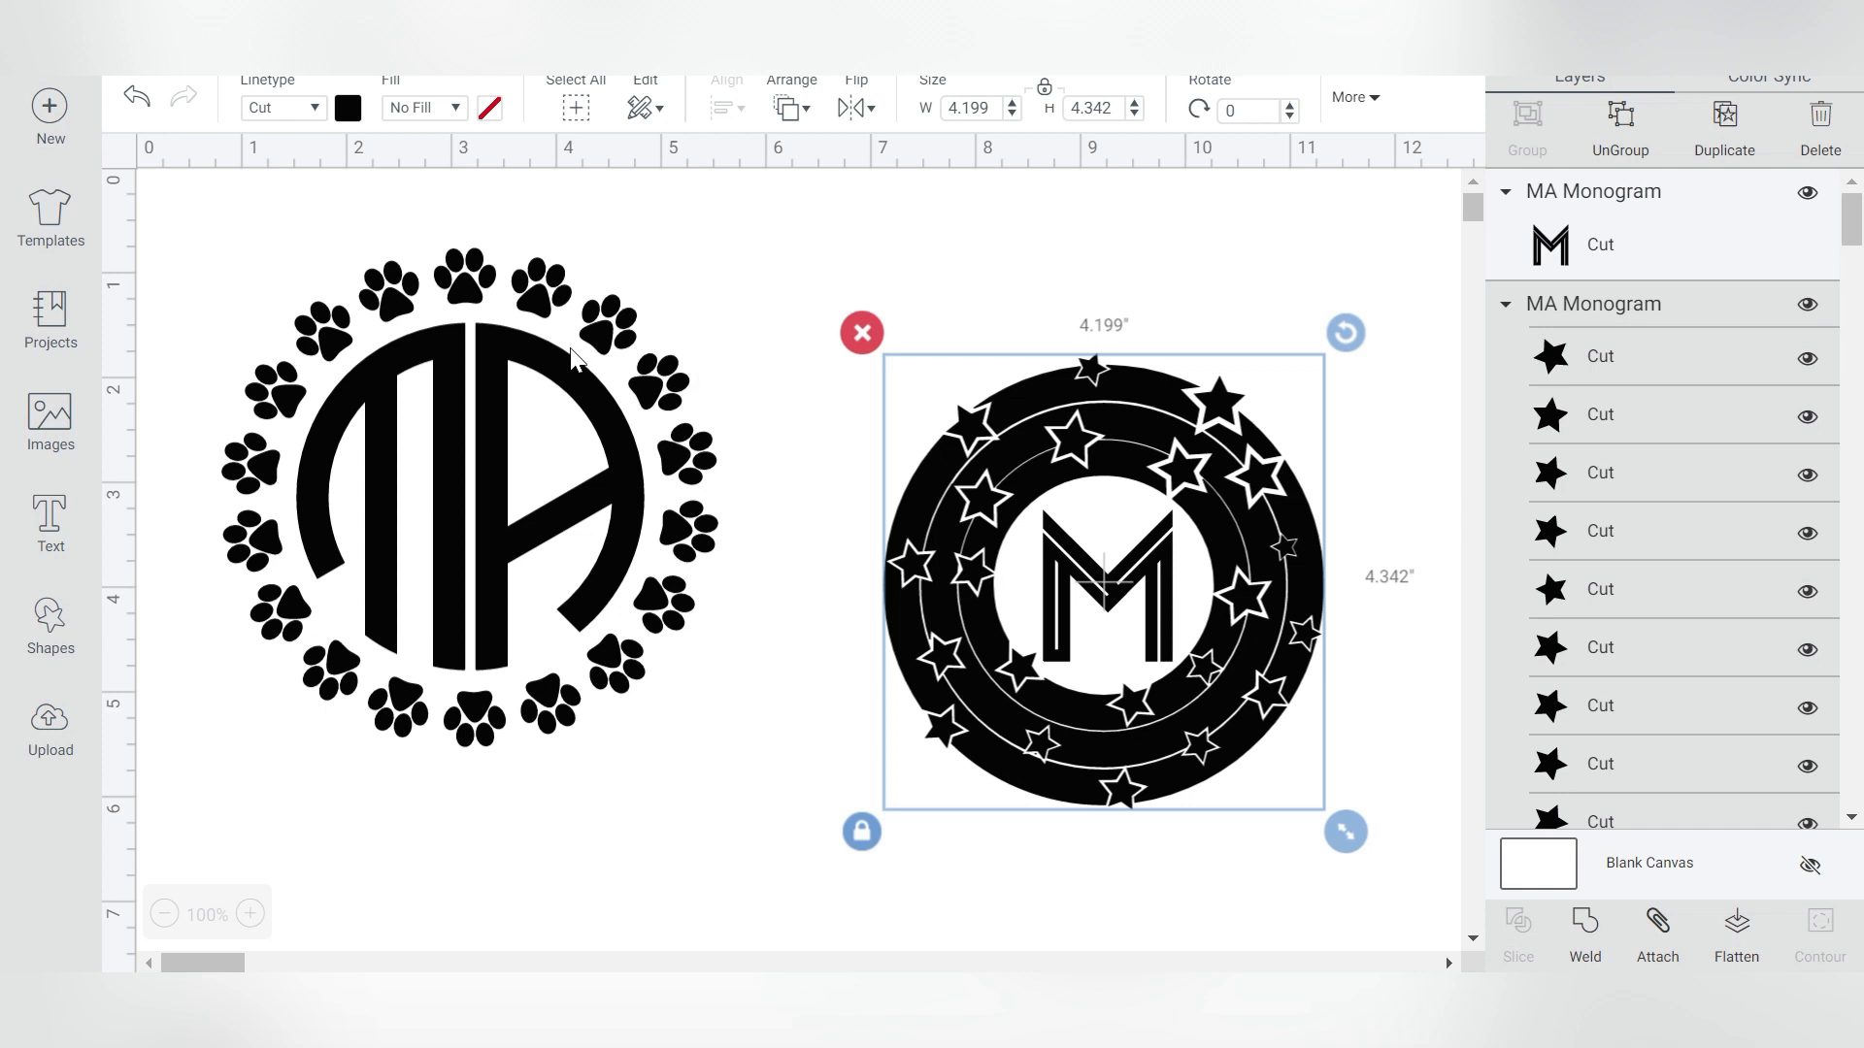